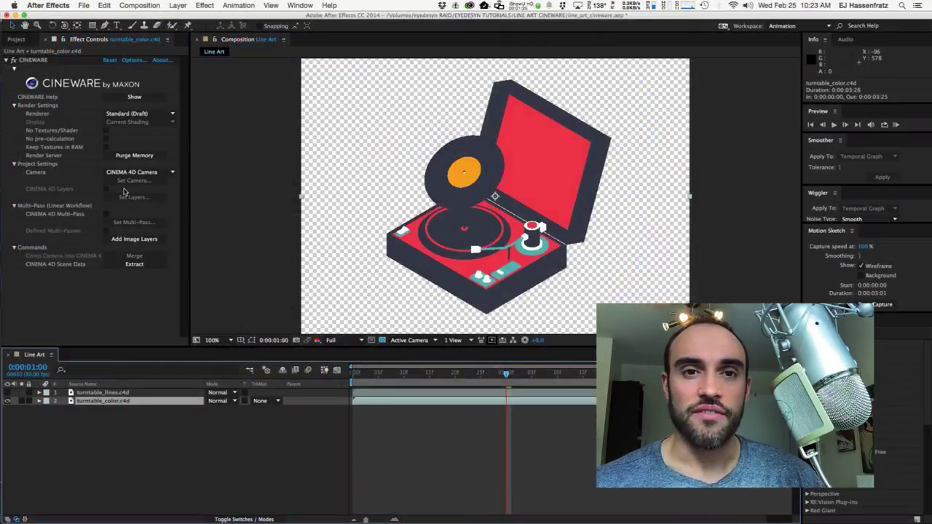
Switch the colour layer's renderer to Software and back to Standard (Draft), then show turntable_lines.c4d
left_click(139, 115)
left_click(134, 137)
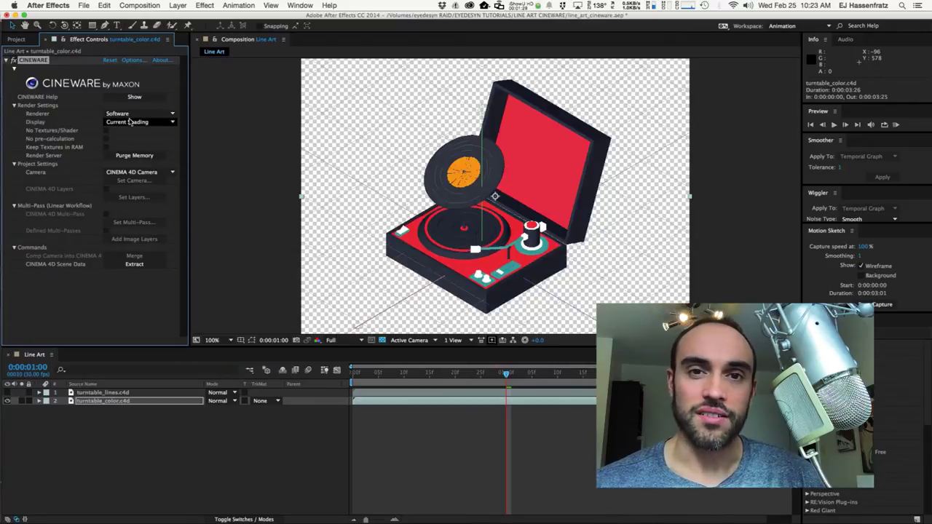
left_click(128, 116)
left_click(130, 131)
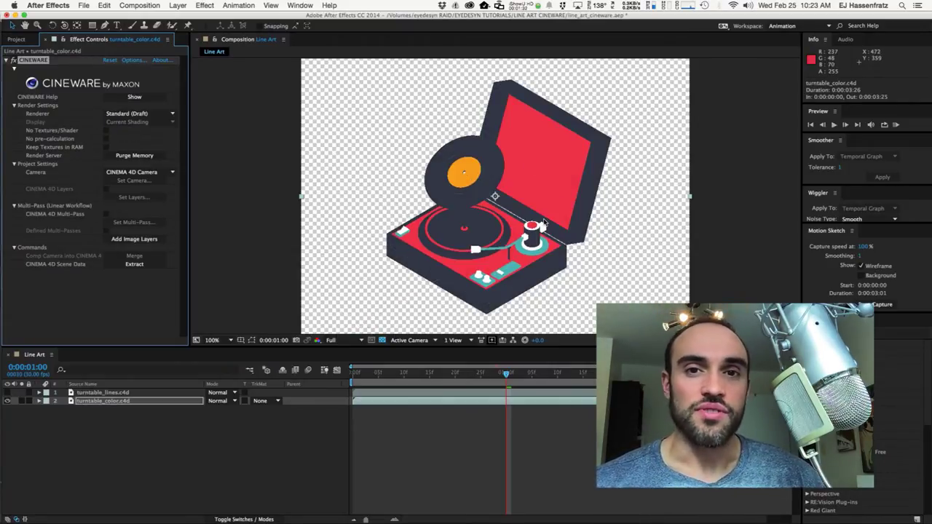
left_click(152, 394)
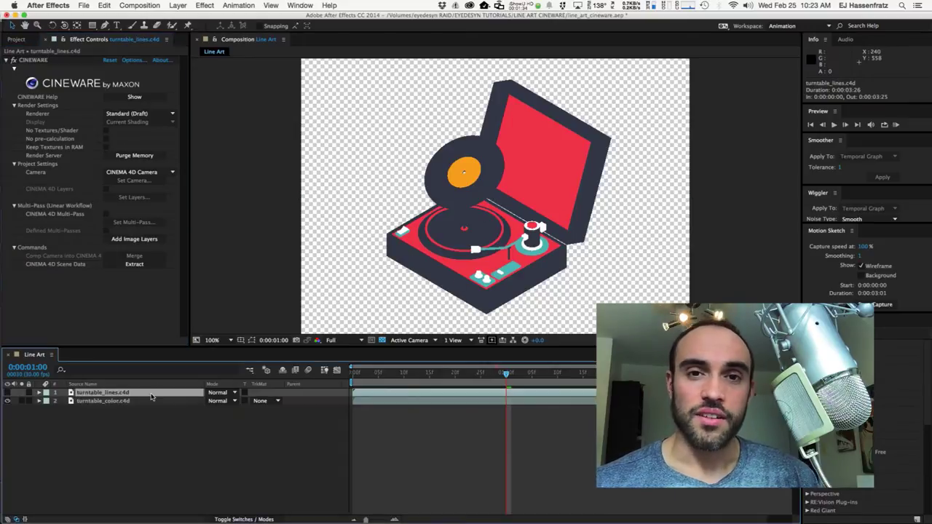
left_click(8, 392)
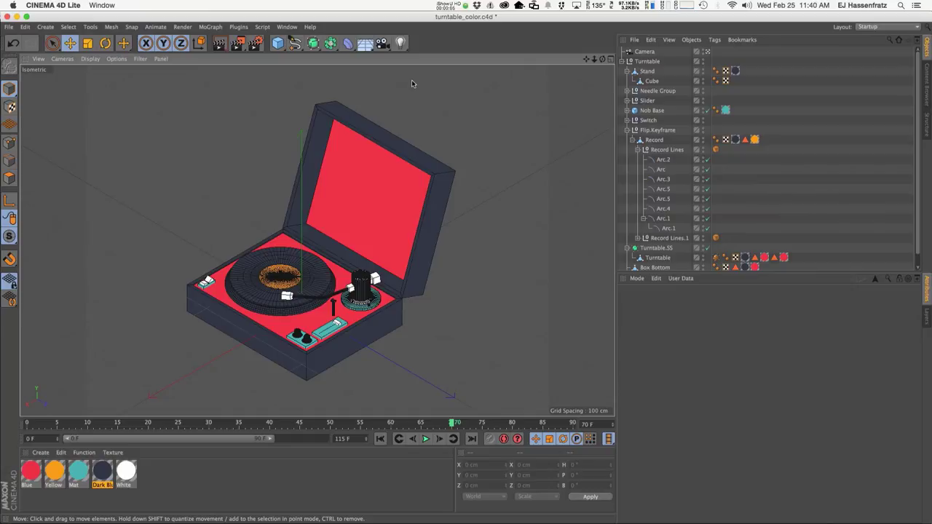
Scrub the turntable to frame 68, render the view, and open the Dark Blue material
left_click_drag(50, 426, 441, 424)
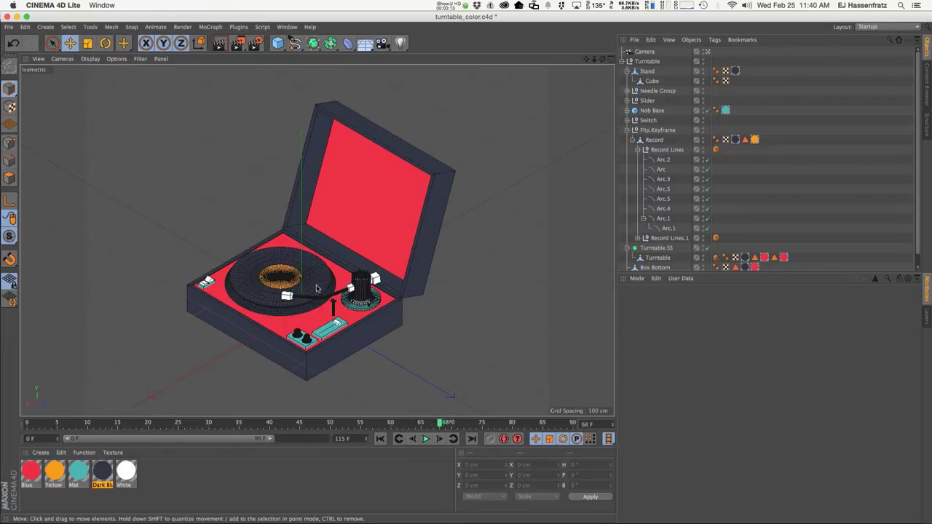
key("super+r")
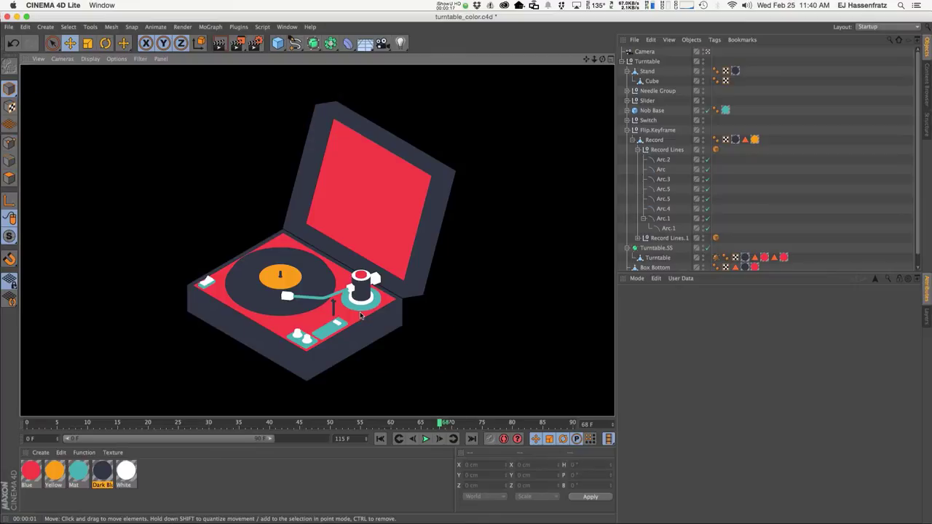
double_click(109, 472)
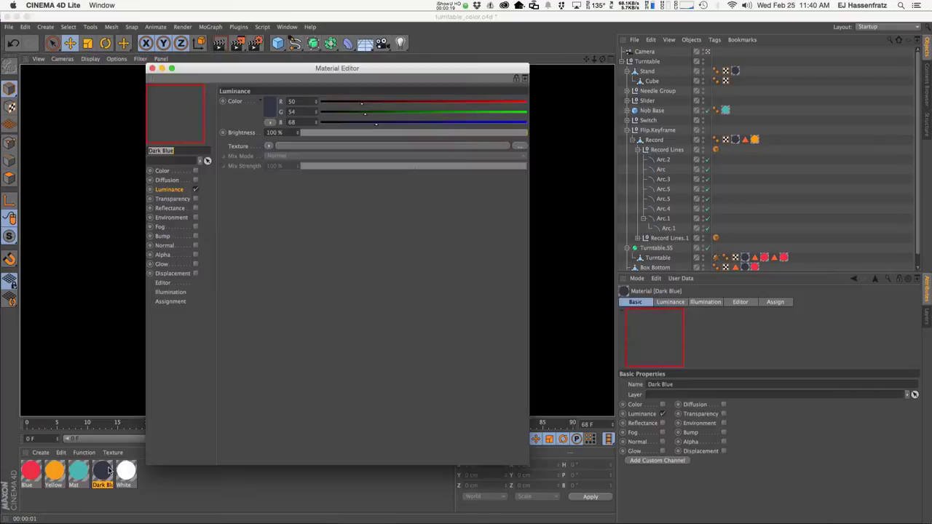
left_click_drag(230, 73, 553, 82)
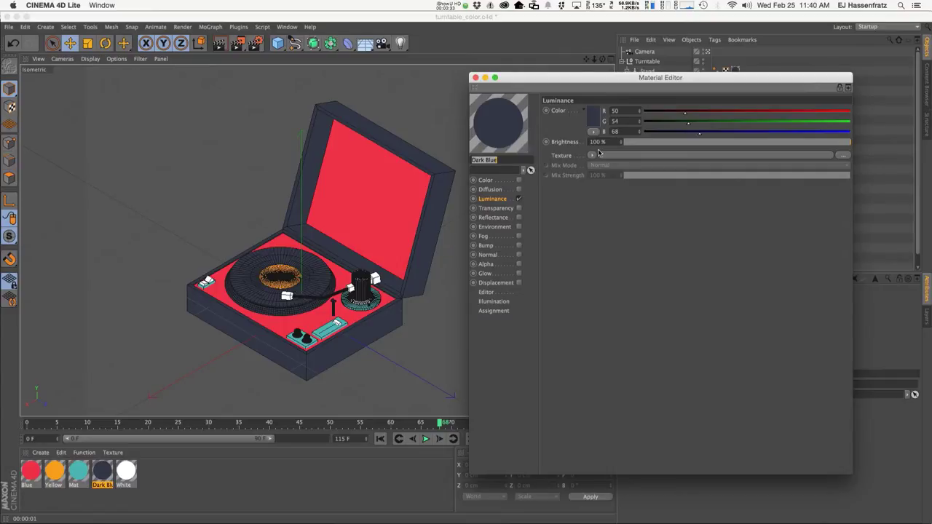
Test Dark Blue's Color channel in a render, then turn it off to keep Luminance only
left_click(518, 180)
key("ctrl+r")
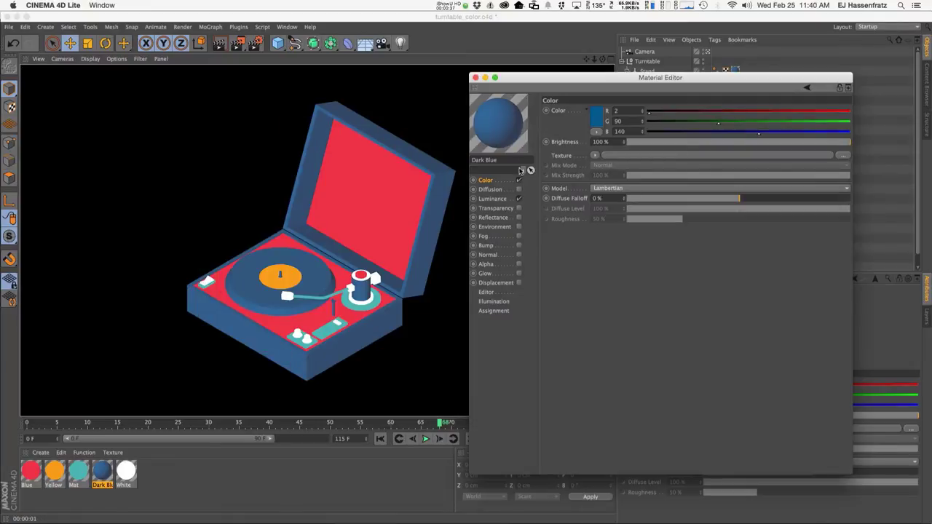
left_click(518, 180)
left_click(493, 199)
key("ctrl+r")
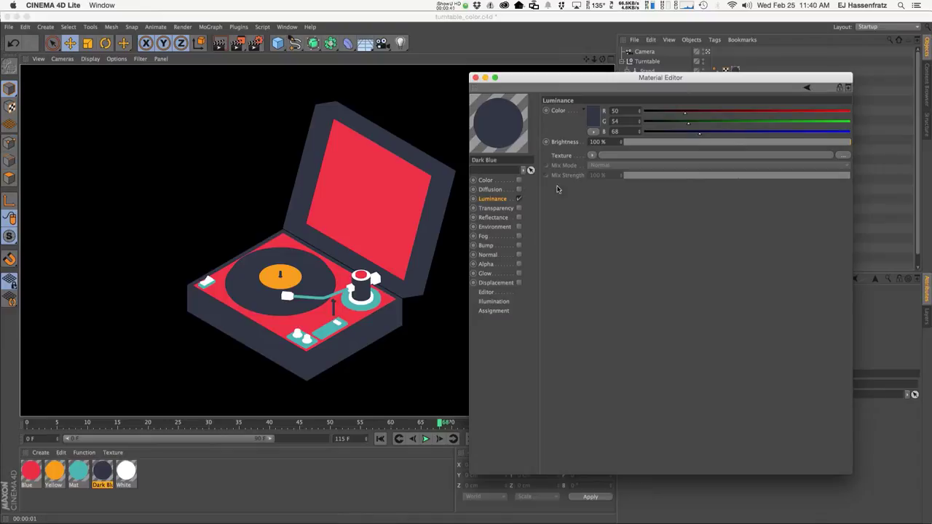
left_click(475, 77)
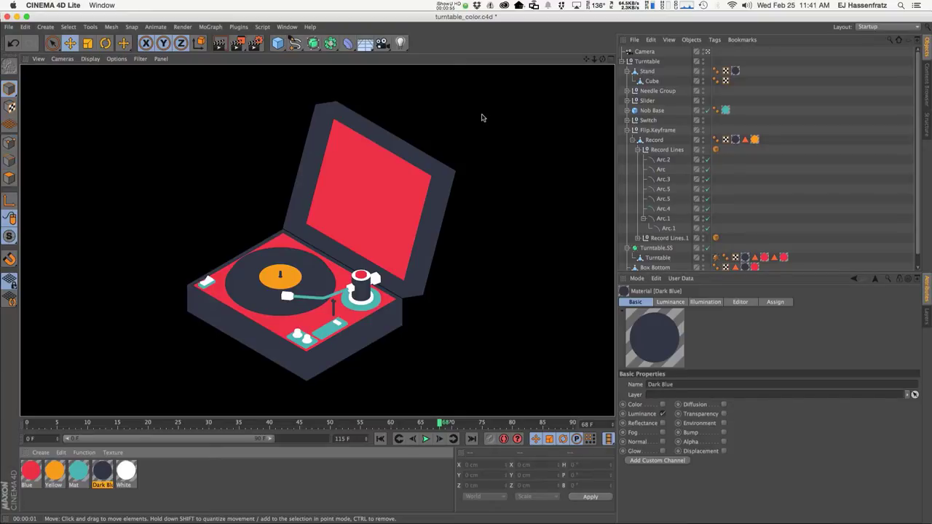
left_click(286, 26)
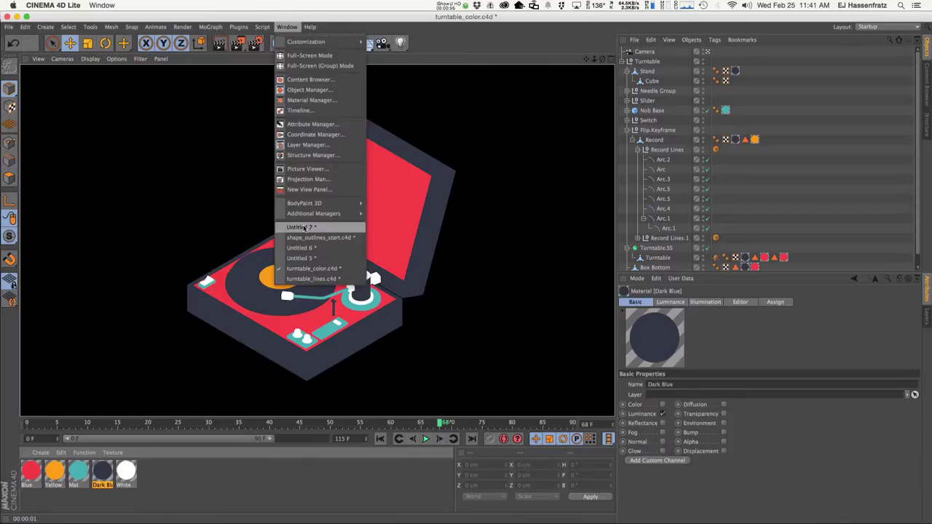
left_click(312, 279)
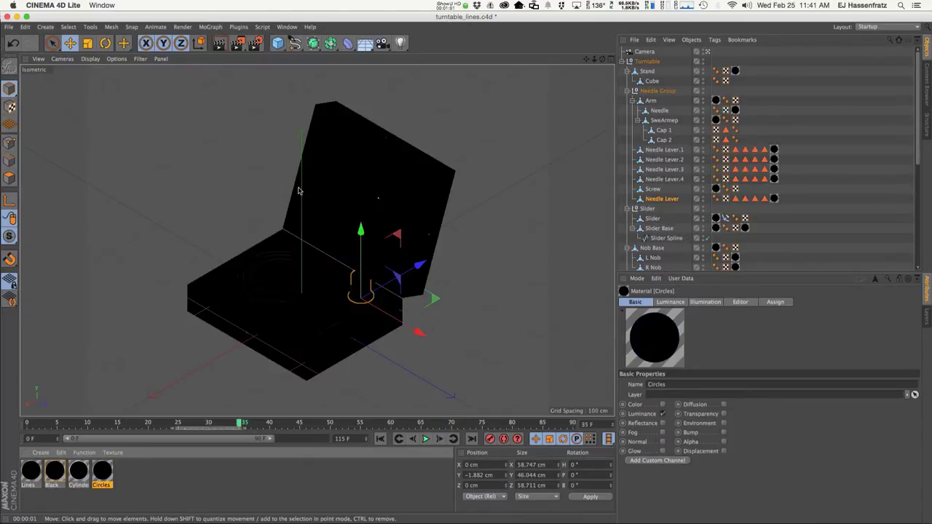
left_click(287, 26)
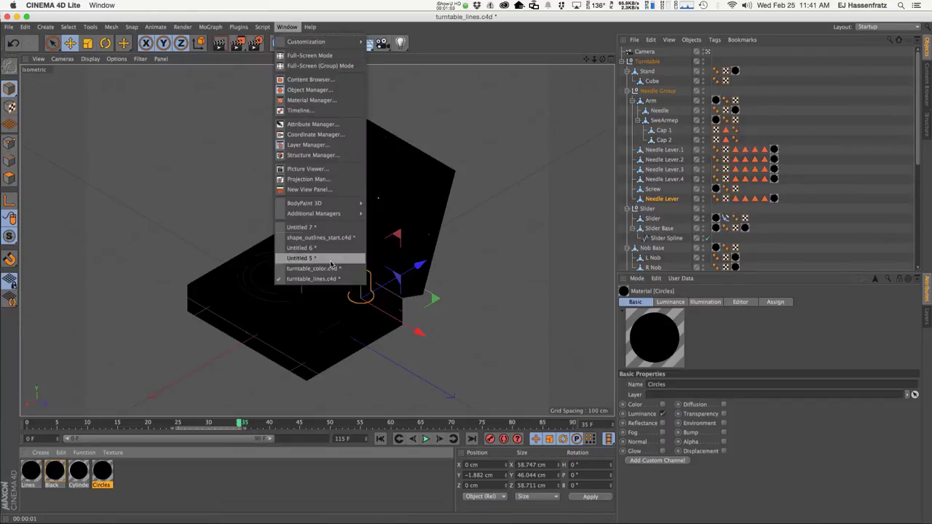
left_click(329, 272)
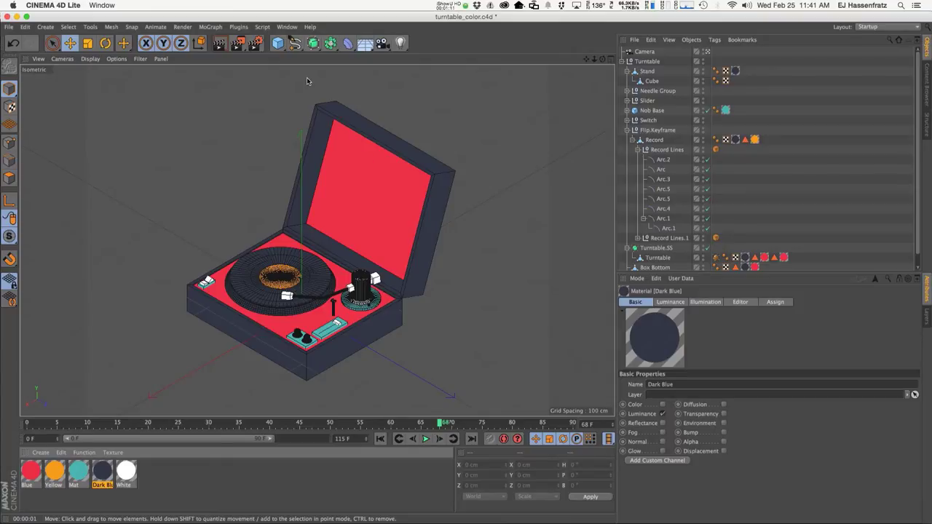
left_click(277, 43)
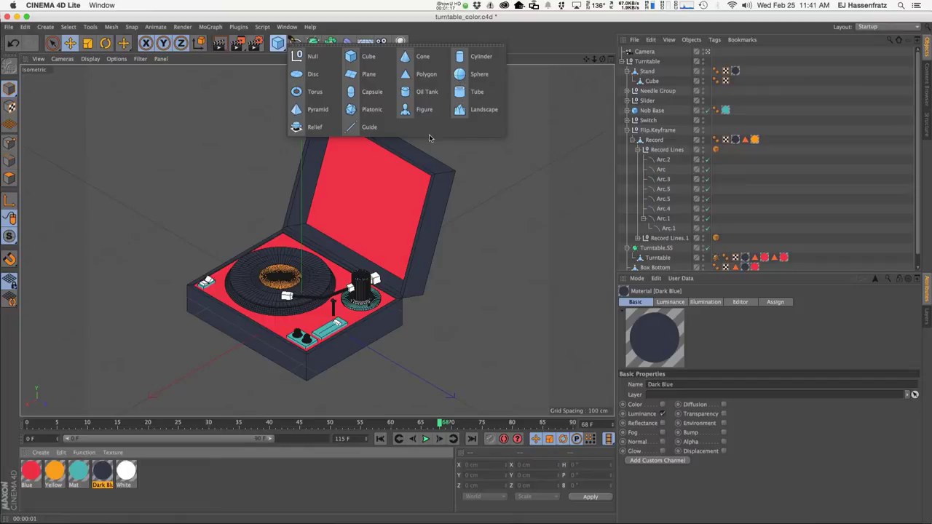
left_click(313, 42)
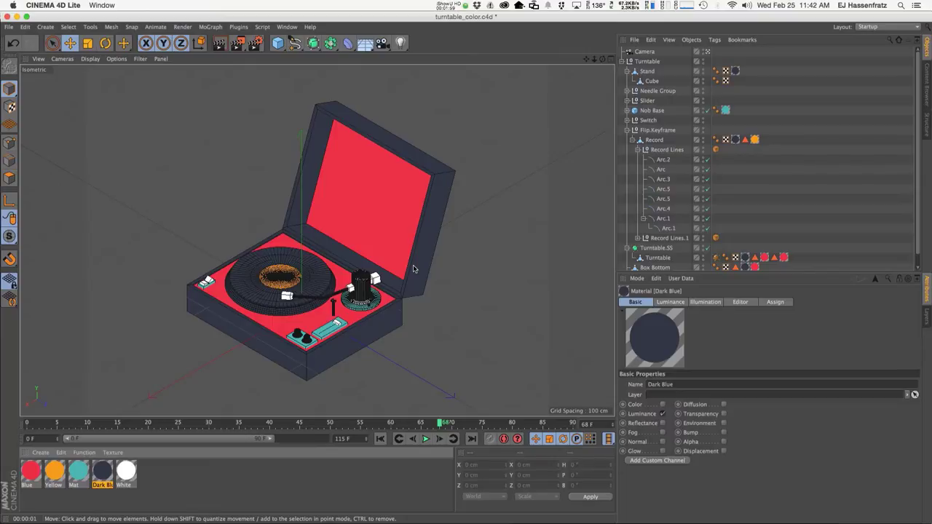
Switch to shape_outlines_start.c4d and set the viewport display to Hidden Line
left_click(283, 27)
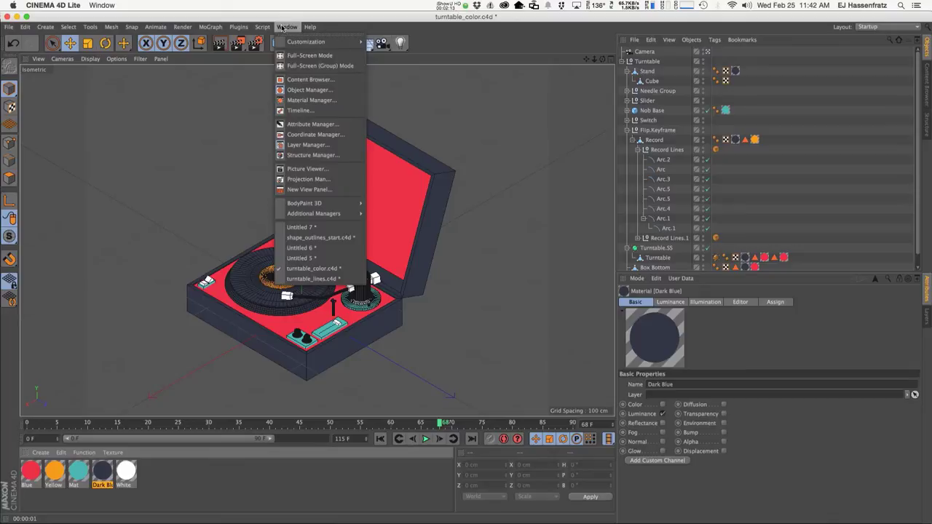
left_click(323, 237)
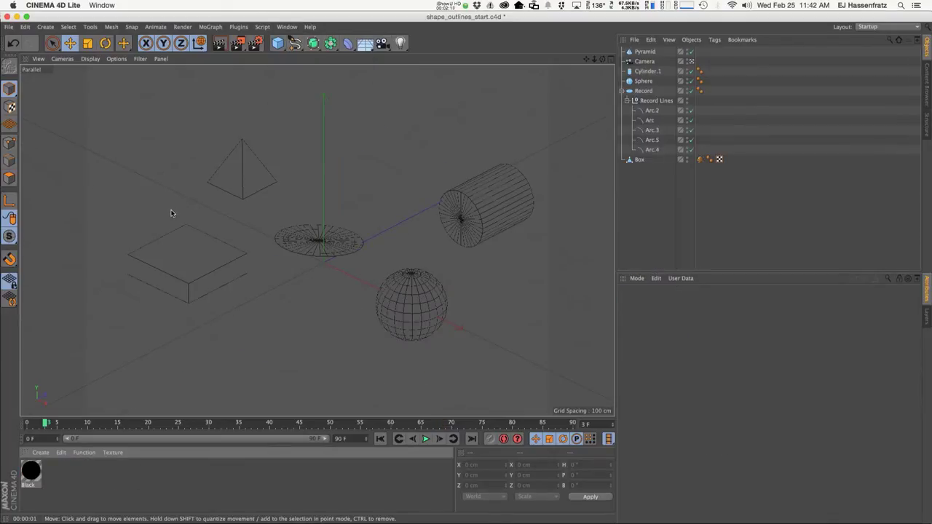
left_click(180, 242)
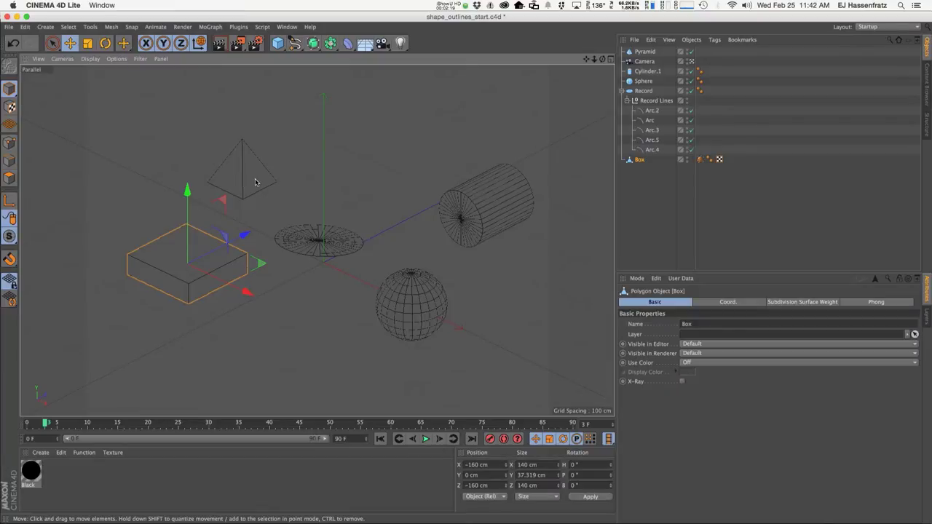
left_click(90, 59)
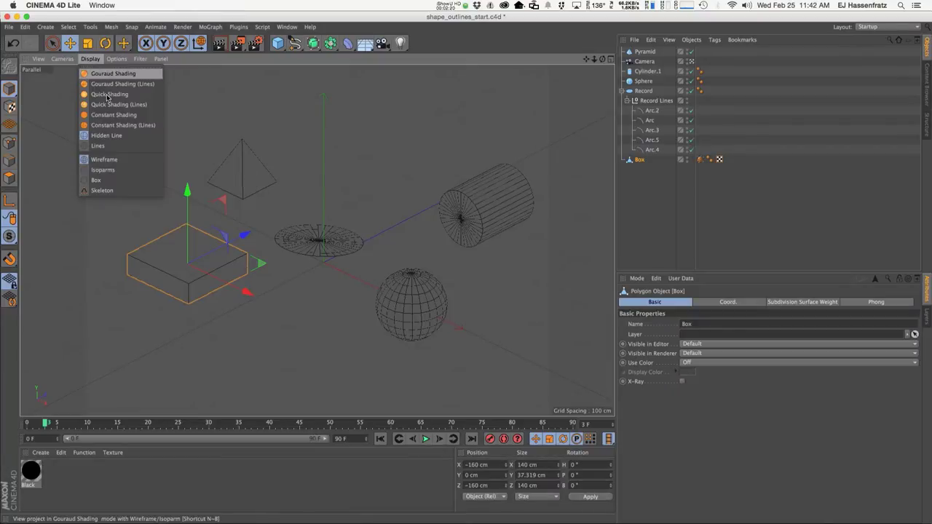
left_click(110, 137)
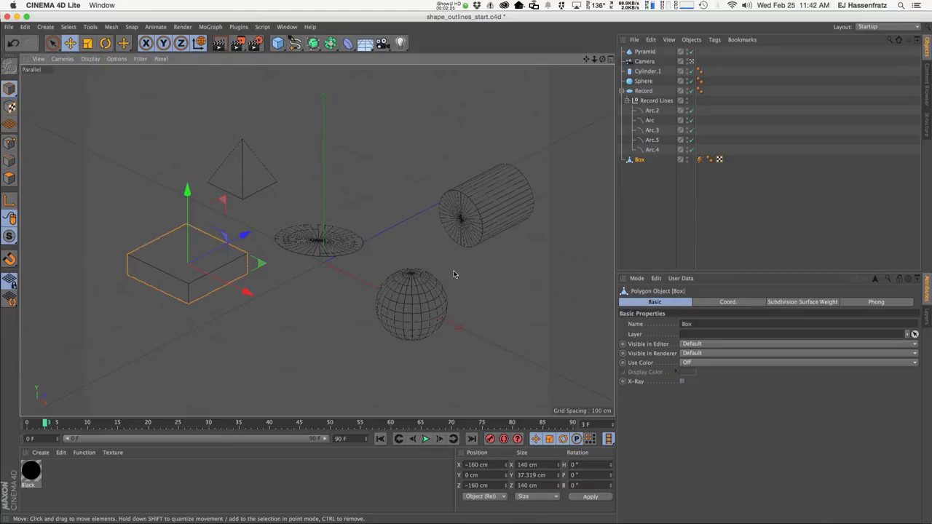
Inspect the Record disc, its Arc, Arc.5 and Arc.2 splines, and the Pyramid, then deselect
left_click(647, 91)
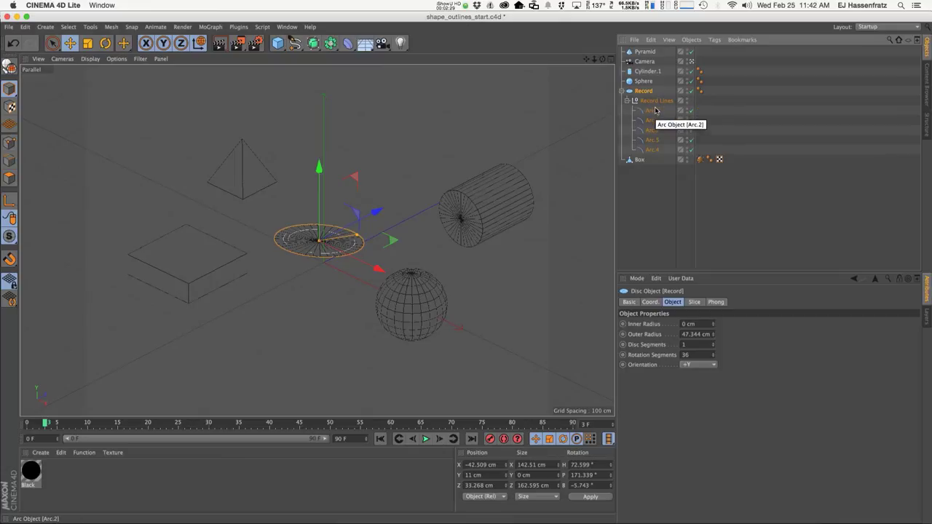
left_click(649, 121)
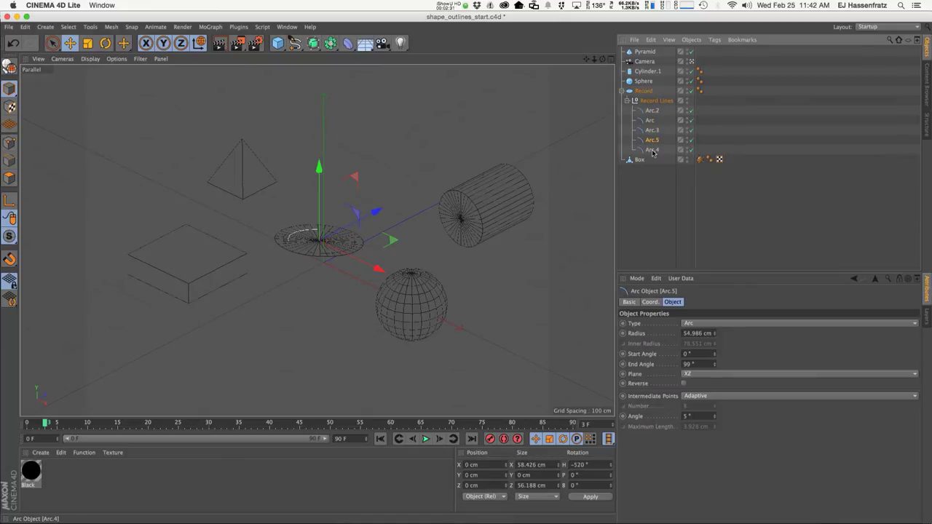
left_click(653, 139)
left_click(652, 110)
left_click(225, 159)
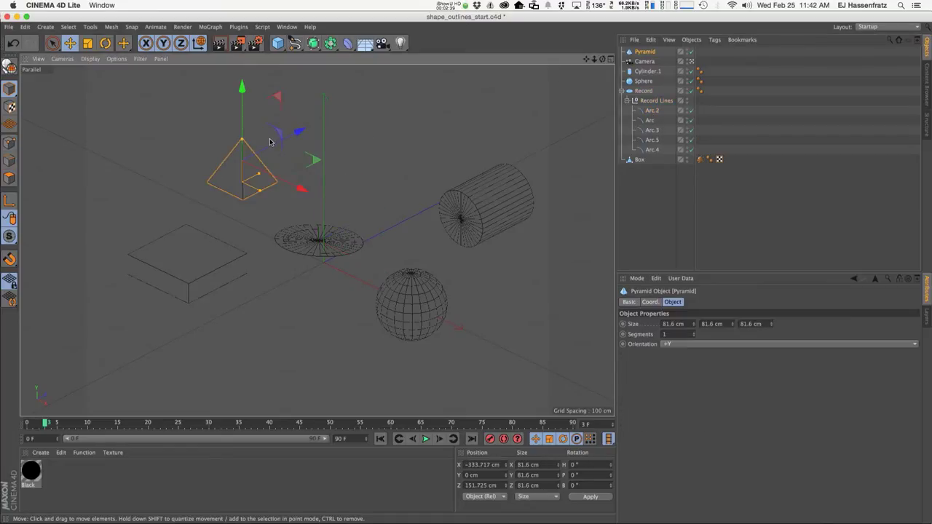
left_click(379, 107)
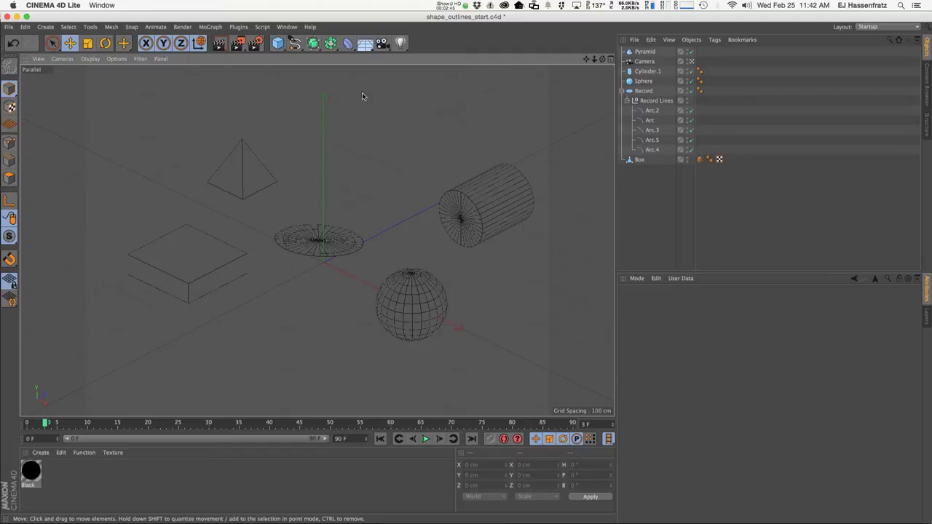
Add a Cel Renderer effect in Render Settings and preview the outline render
left_click(257, 44)
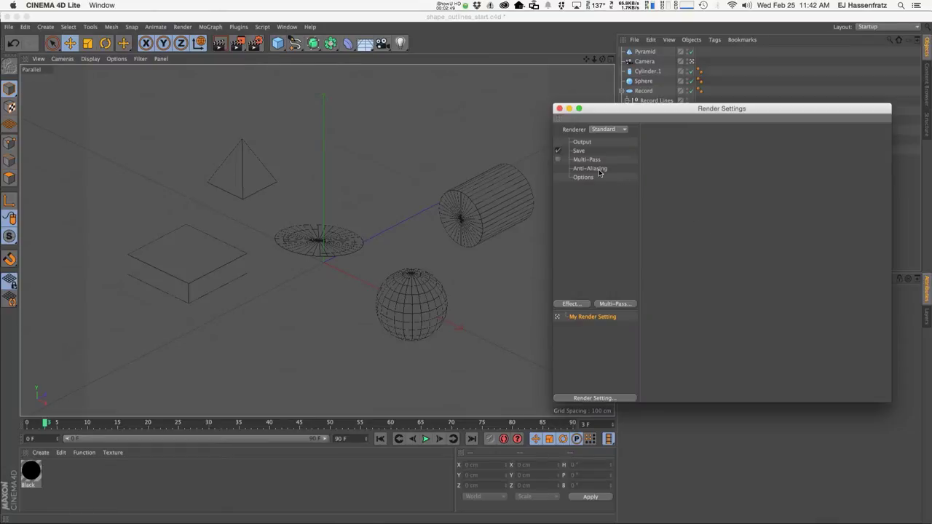
left_click(578, 306)
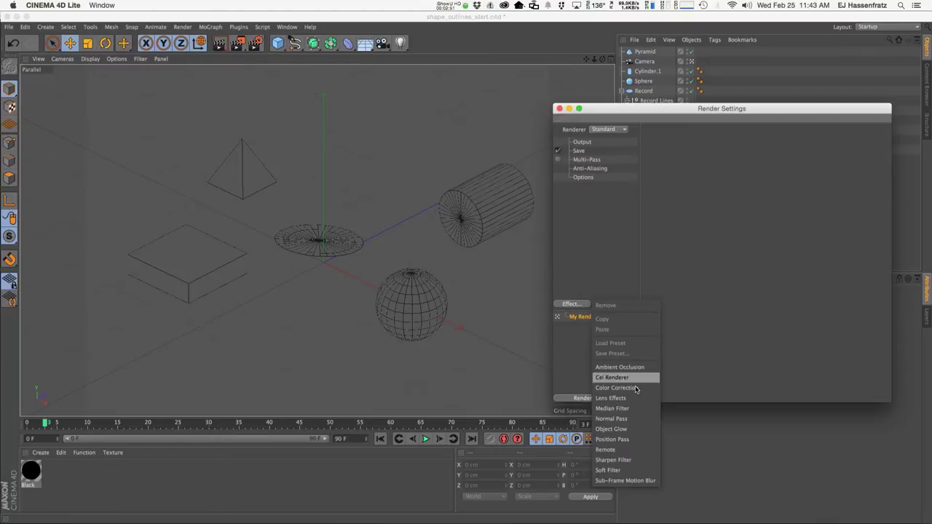
left_click(636, 377)
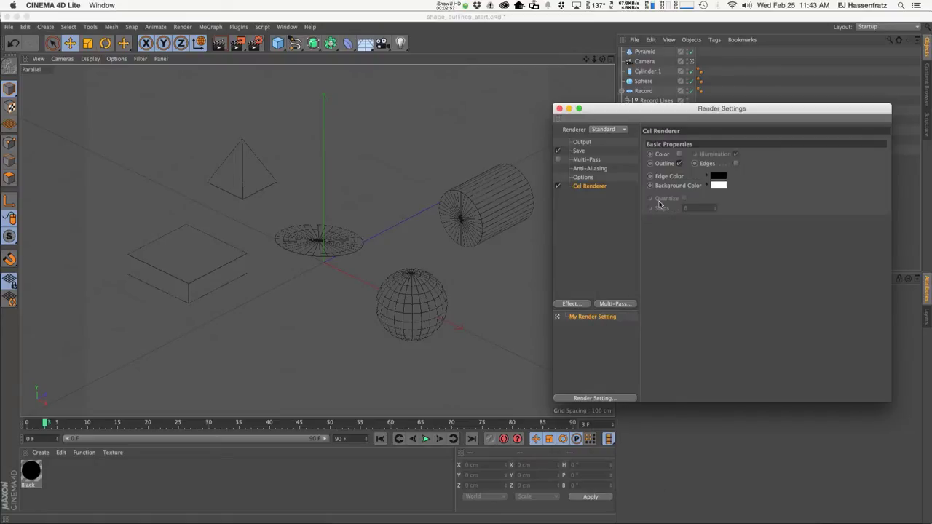
key("super+r")
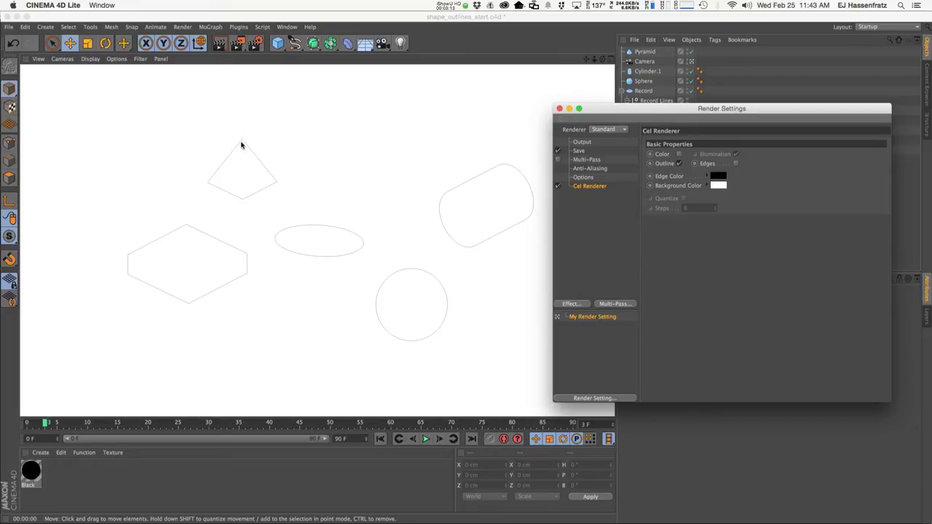
left_click(322, 217)
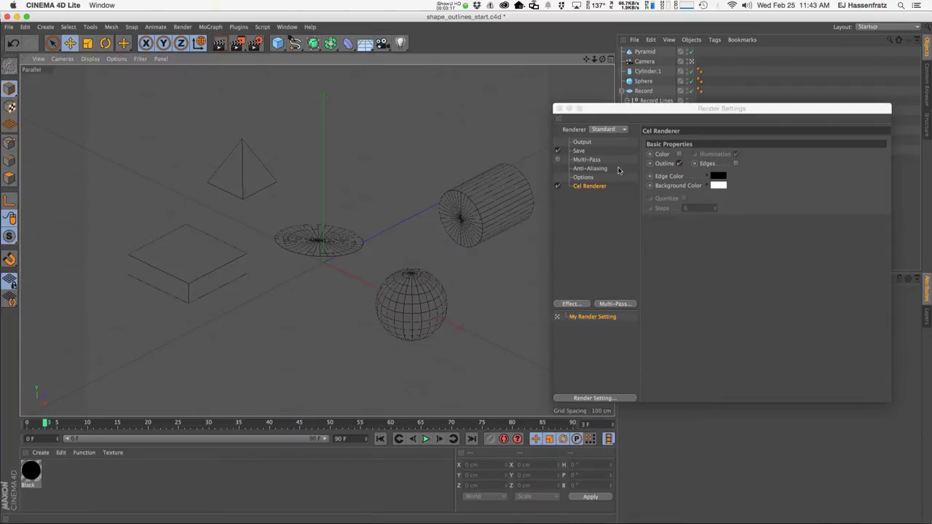
Enable Edges in the Cel Renderer and re-render the black-on-white outlines
left_click(735, 163)
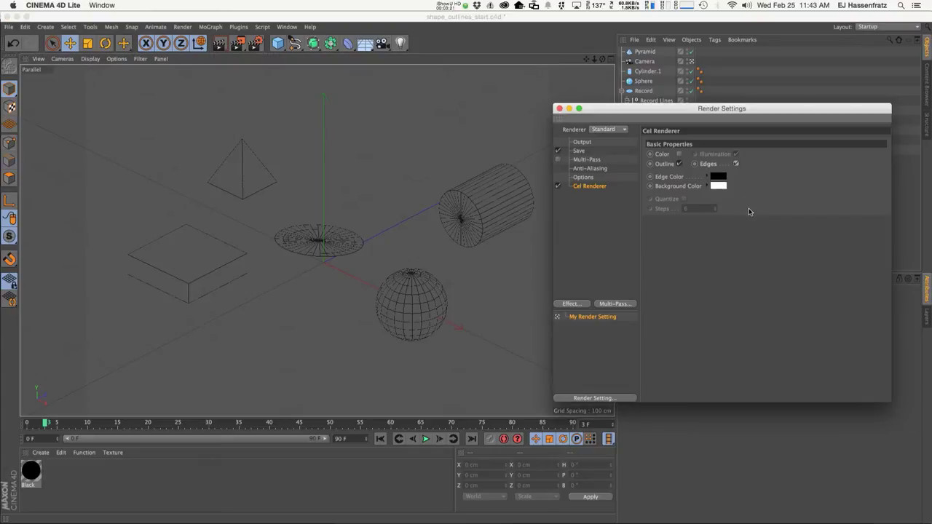
key("super+r")
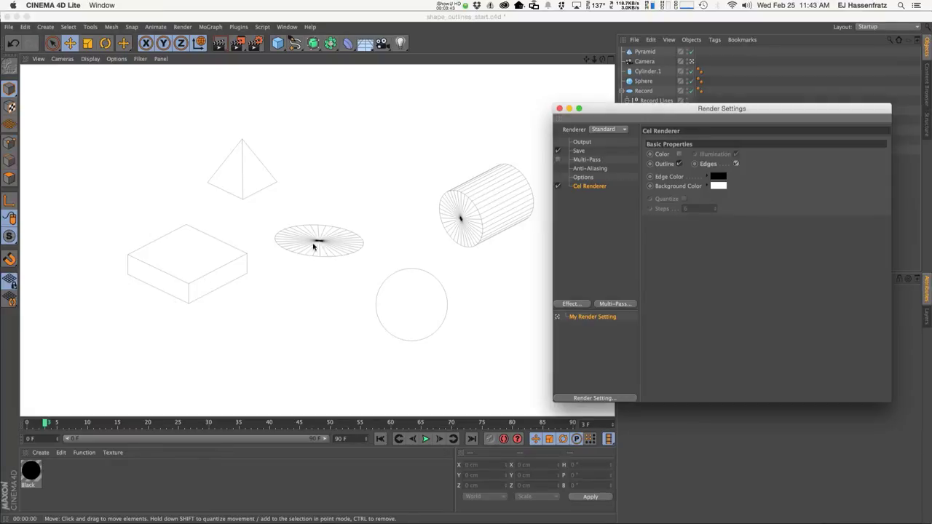
left_click(383, 251)
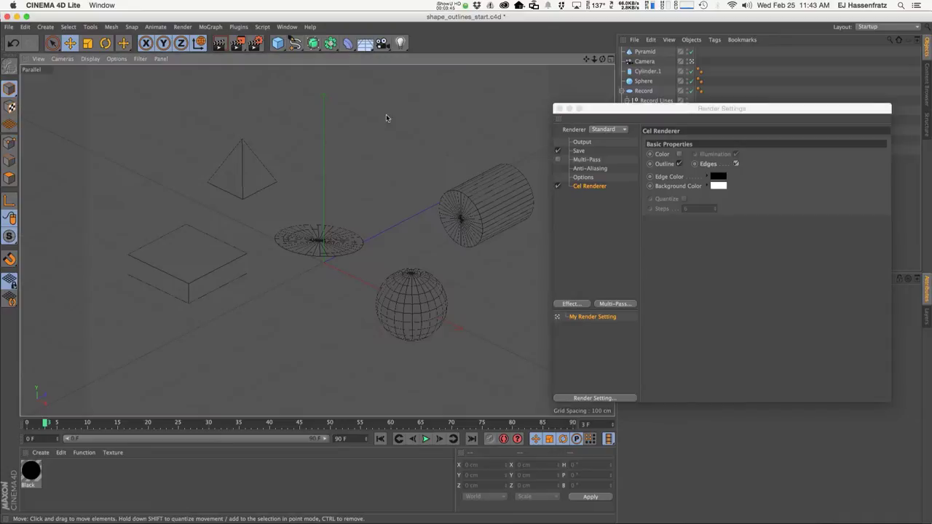
left_click(287, 27)
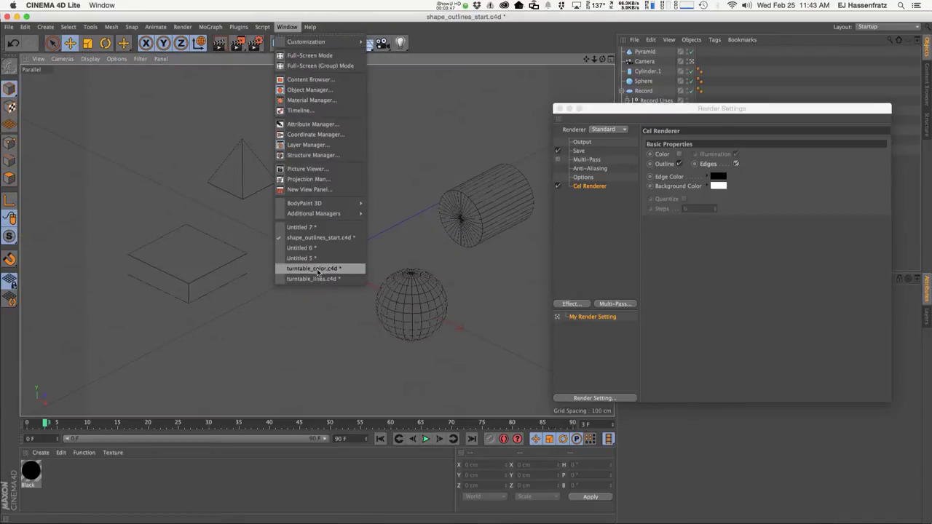
left_click(343, 268)
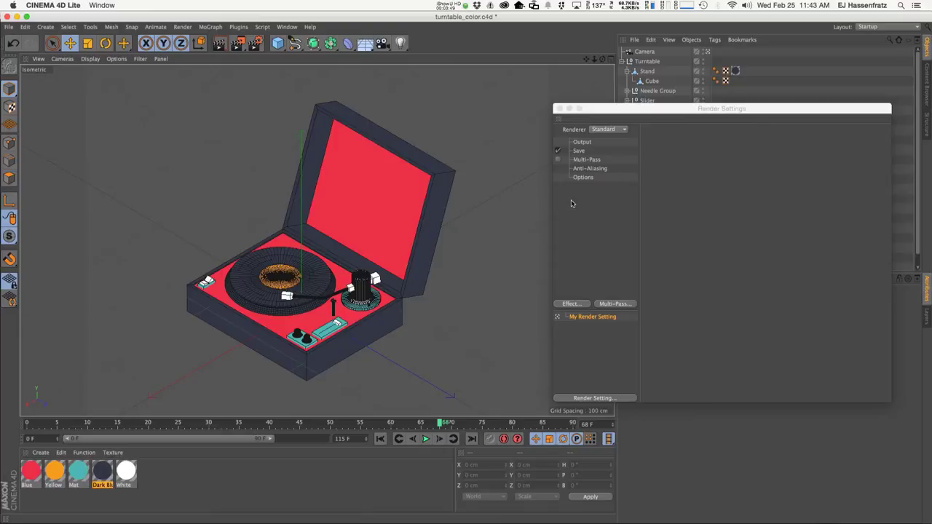
left_click(582, 306)
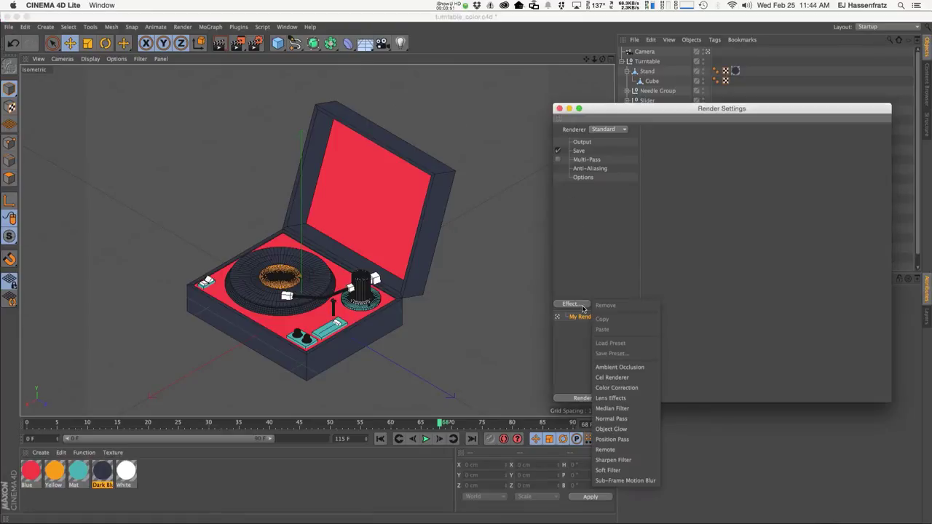
left_click(612, 377)
left_click(737, 163)
key("ctrl+r")
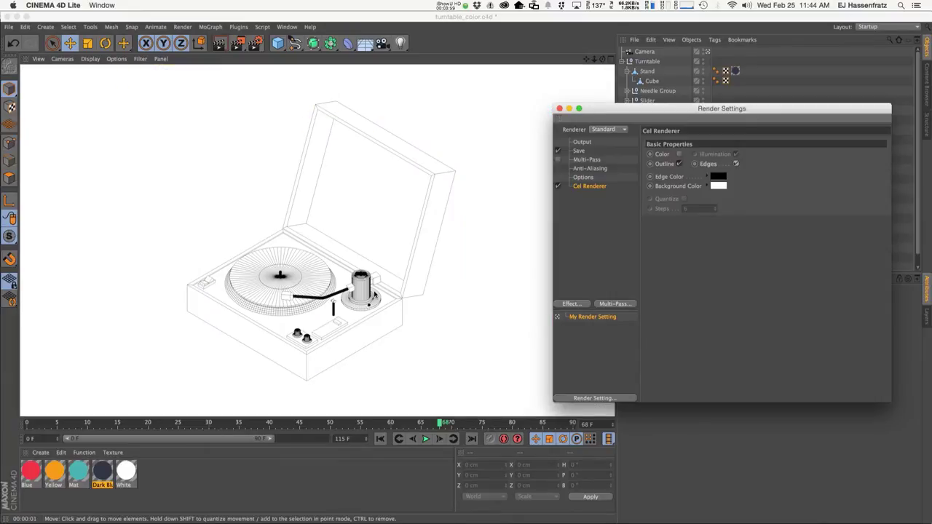
left_click(737, 164)
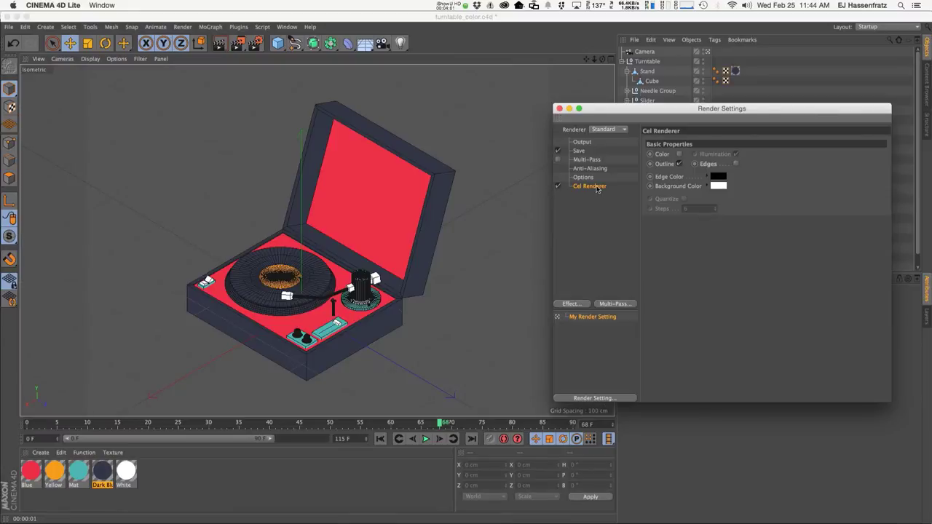
key("Delete")
left_click(286, 27)
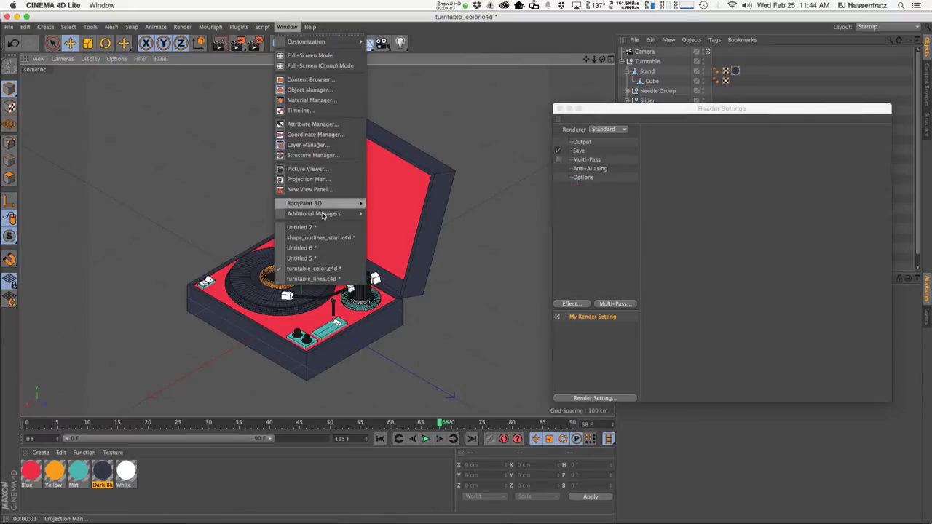
left_click(319, 238)
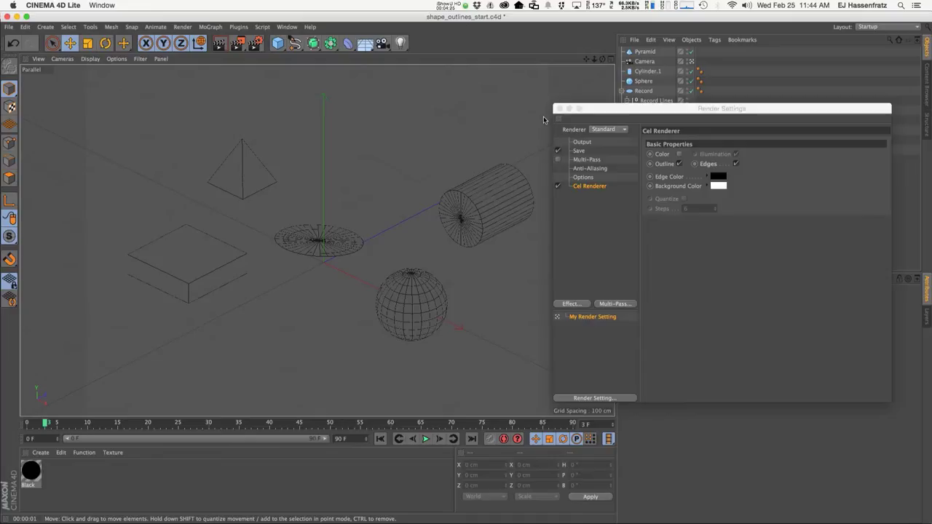
left_click(286, 26)
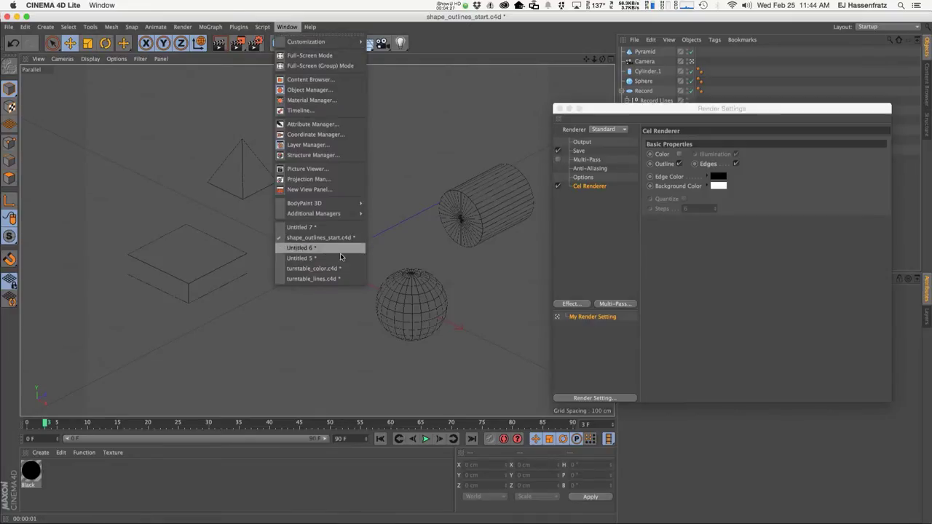
left_click(314, 268)
left_click(288, 27)
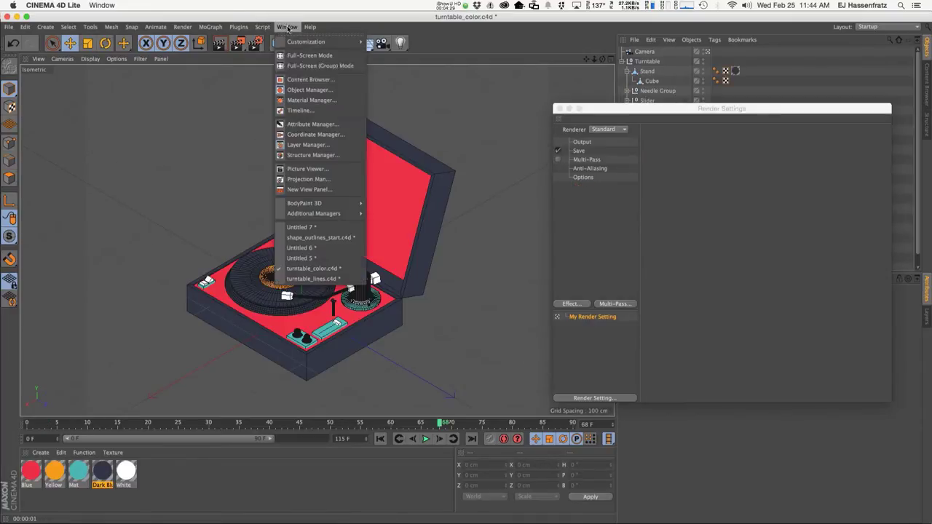
left_click(321, 279)
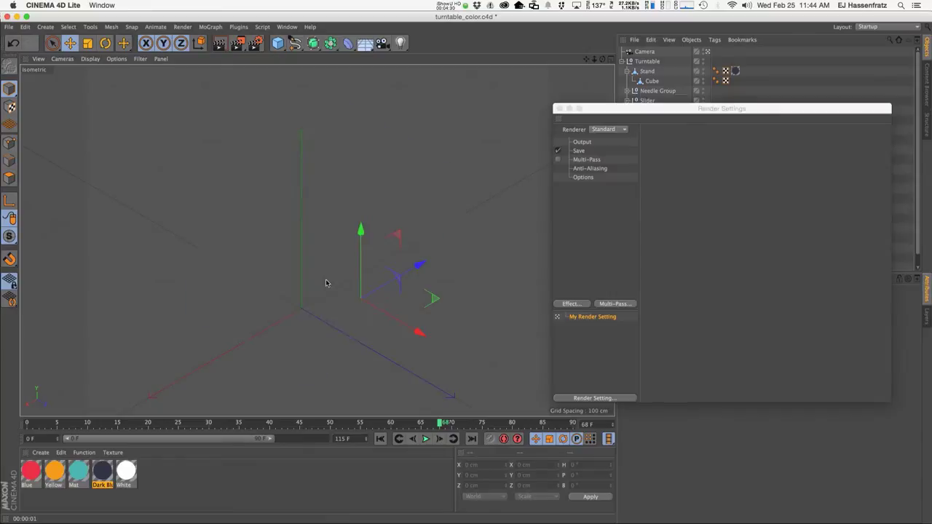
left_click(287, 26)
left_click(243, 316)
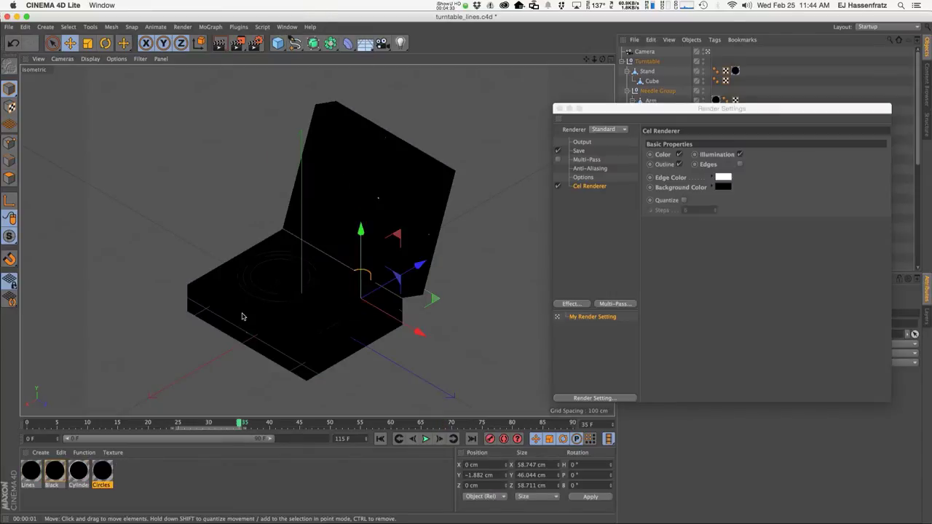
key("ctrl+r")
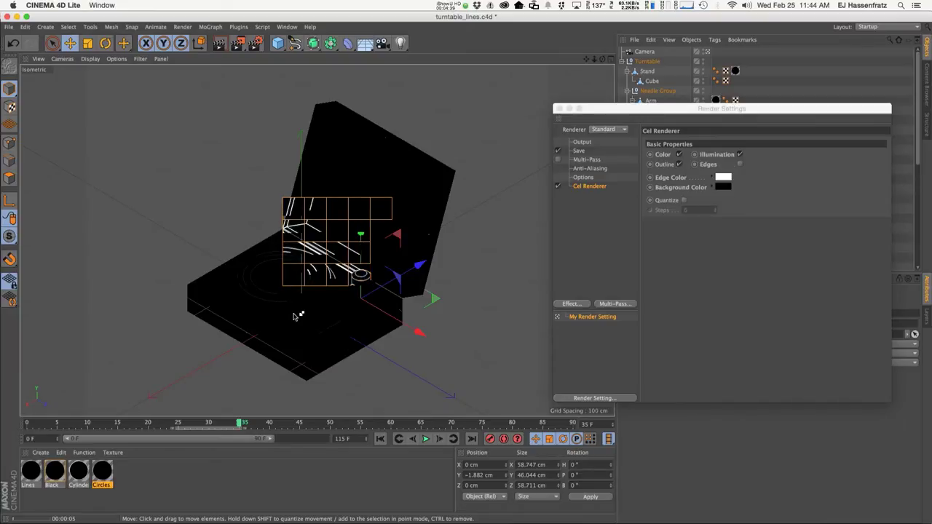
left_click(287, 26)
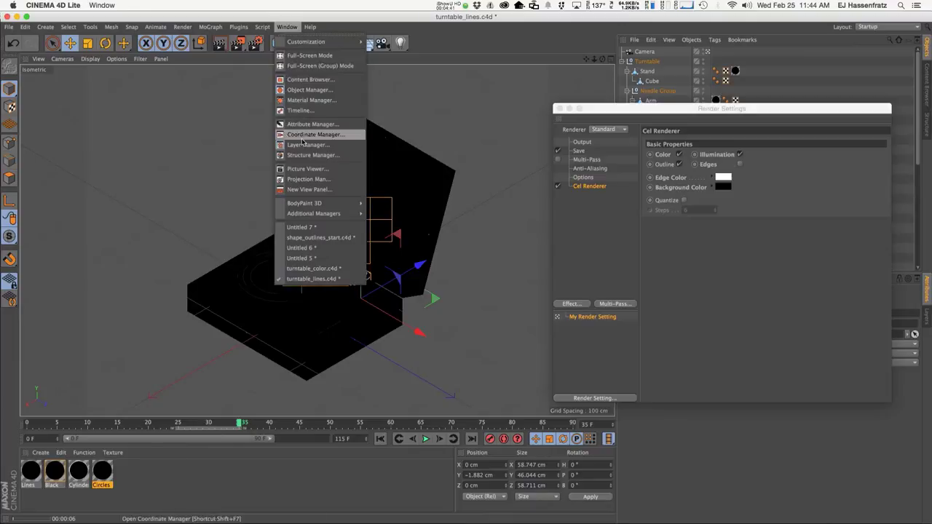
left_click(313, 246)
left_click(31, 473)
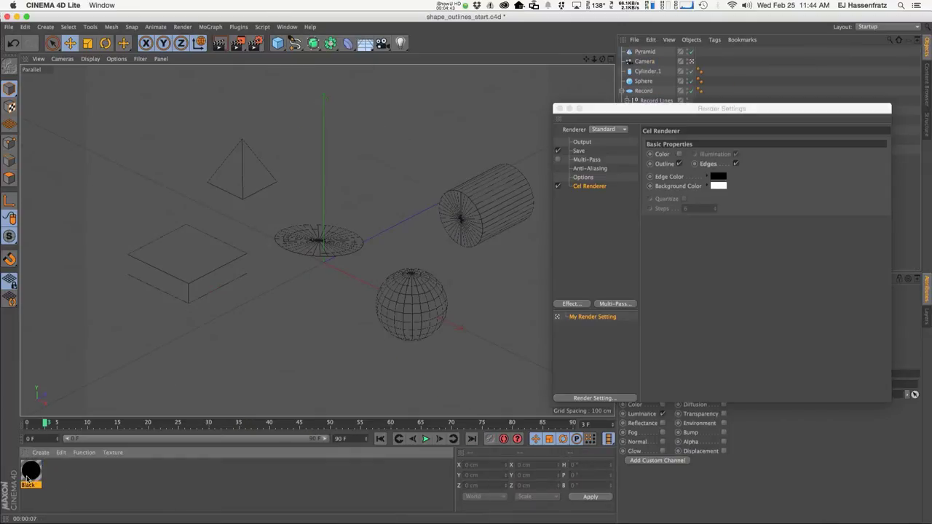
Apply the Black material to Box, Record, Sphere and Pyramid
double_click(27, 477)
left_click(152, 68)
left_click_drag(650, 110, 628, 299)
left_click_drag(33, 470, 640, 161)
left_click_drag(634, 88, 641, 91)
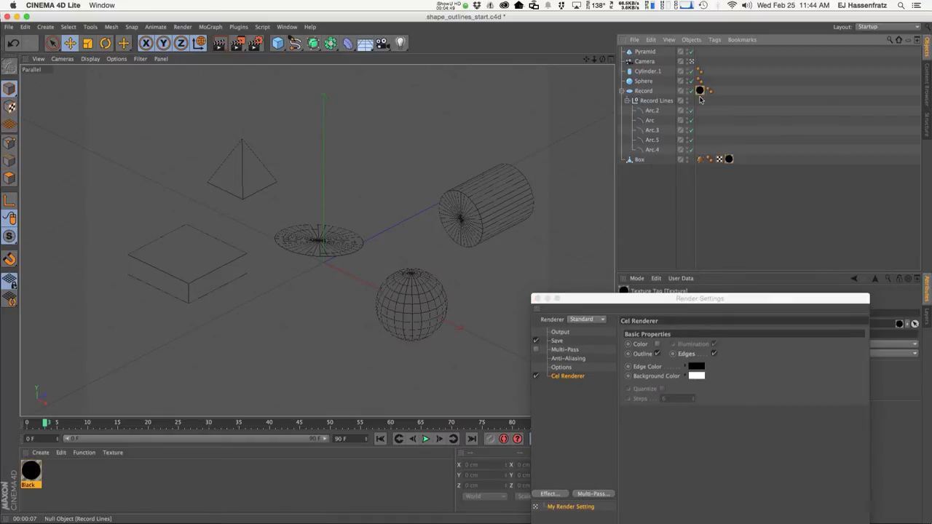
left_click_drag(700, 91, 705, 70, "ctrl")
left_click_drag(653, 52, 656, 52, "ctrl")
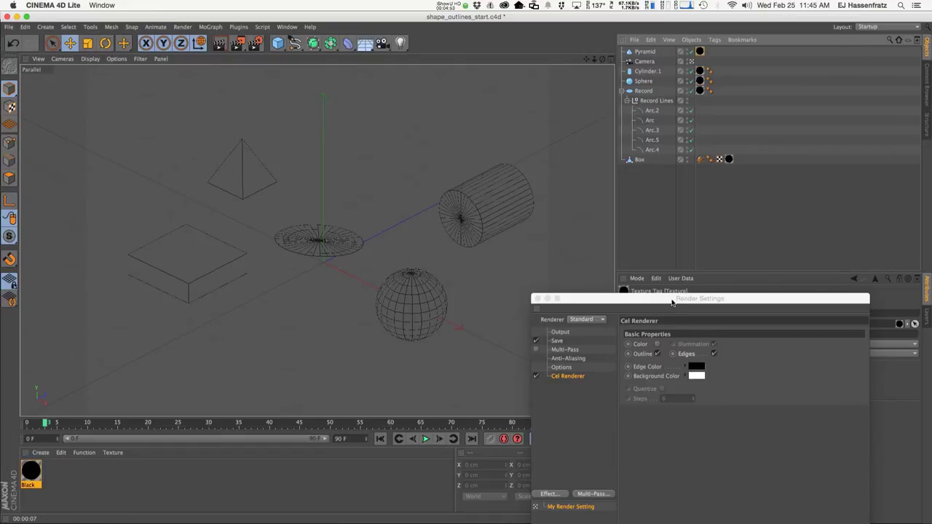
Enable Color in the Cel Renderer and set the Edge Color to white
left_click(691, 196)
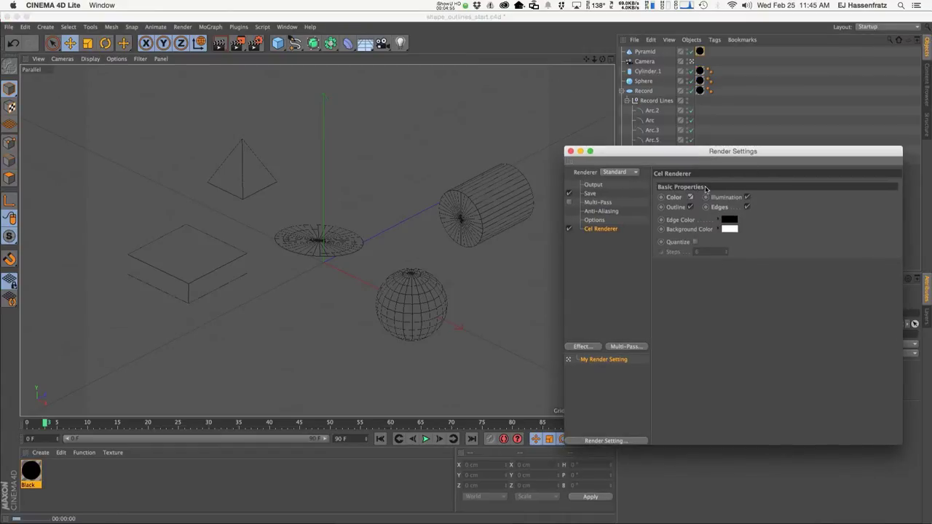
key("super+r")
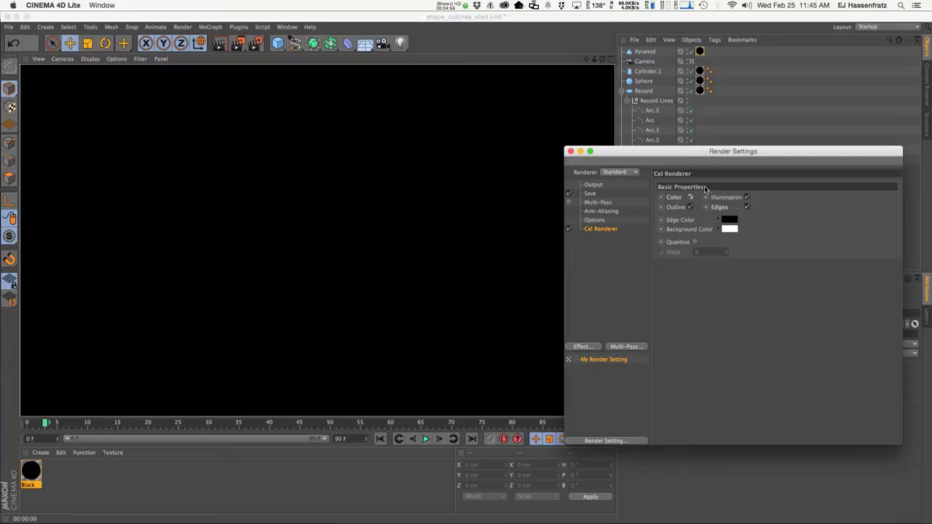
left_click(728, 220)
left_click(743, 262)
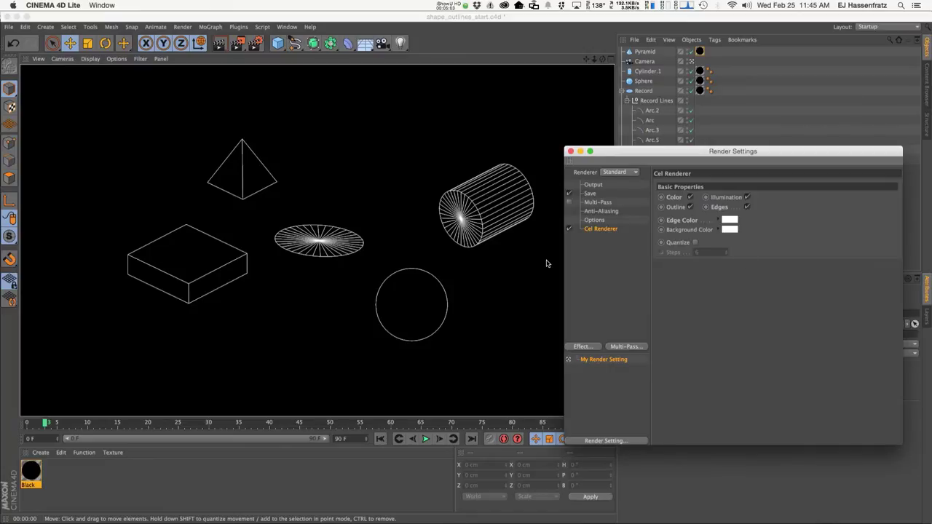
Turn off Cel Renderer Edges for silhouette-only outlines and select Cylinder.1
left_click(747, 208)
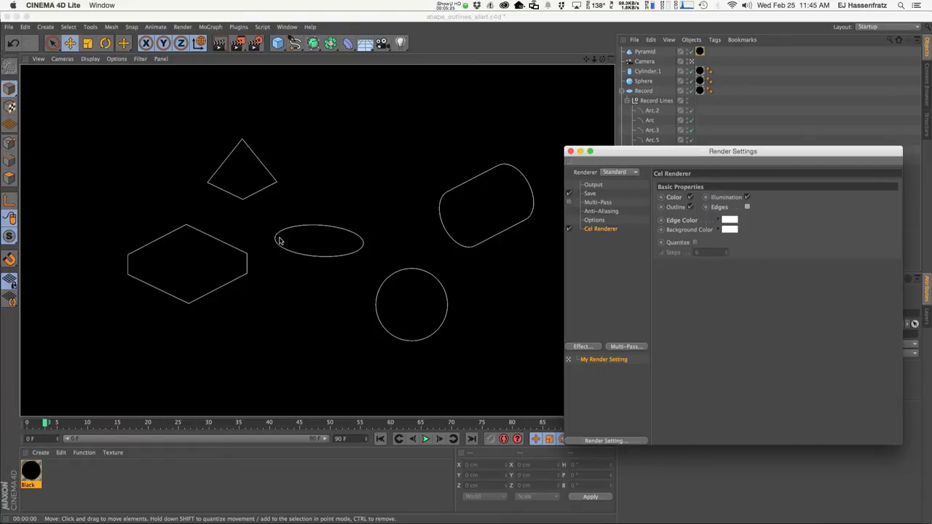
left_click(465, 207)
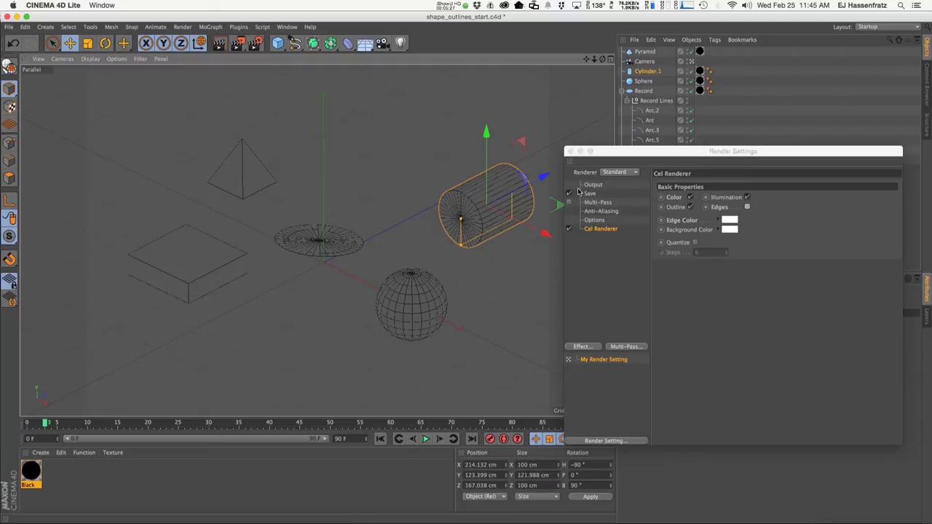
left_click(529, 136)
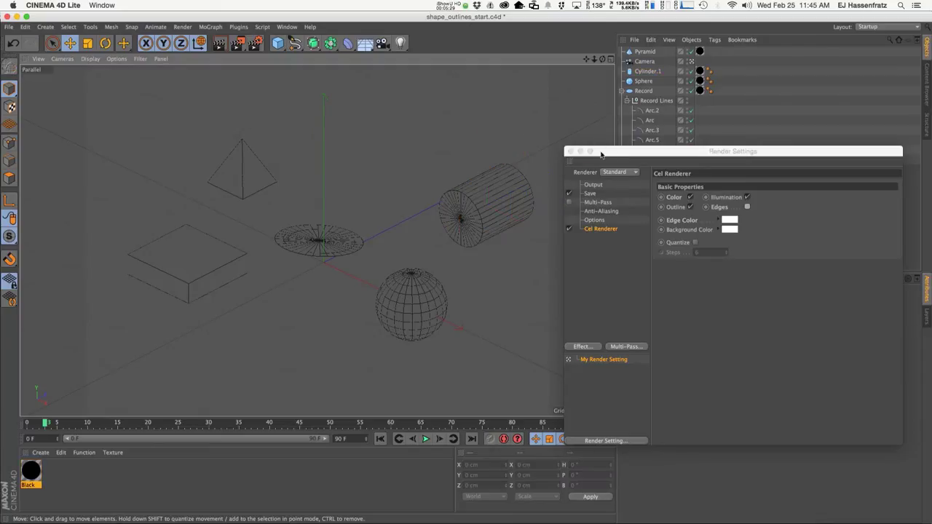
left_click(498, 196)
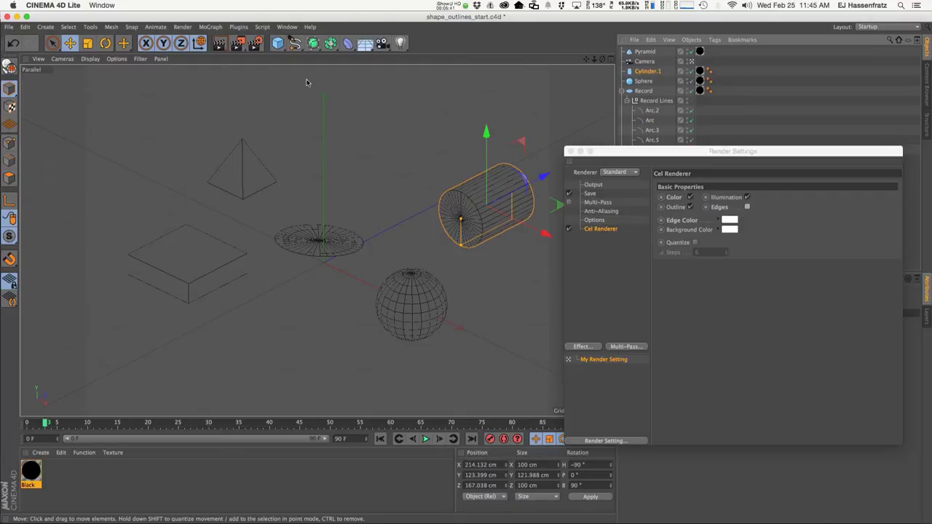
Add an Extrude object from the generator palette
left_click(295, 43)
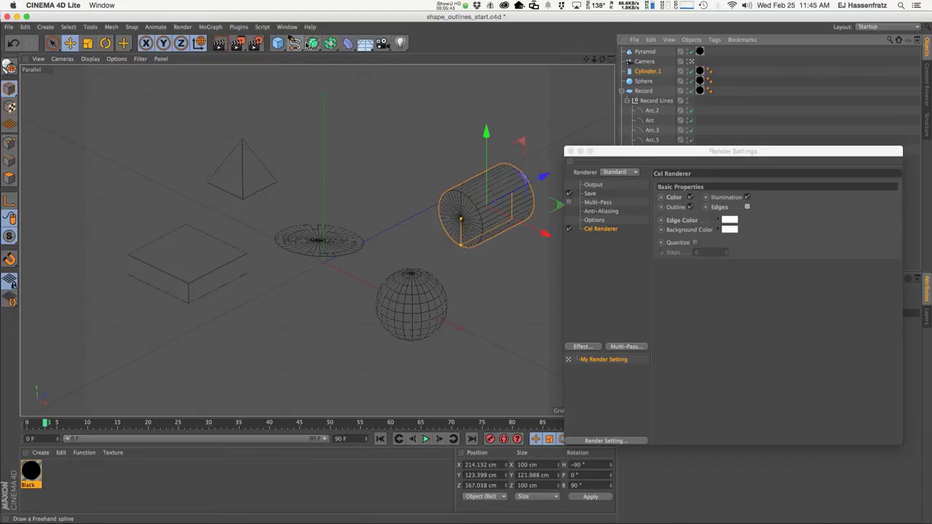
left_click(314, 43)
left_click(419, 59)
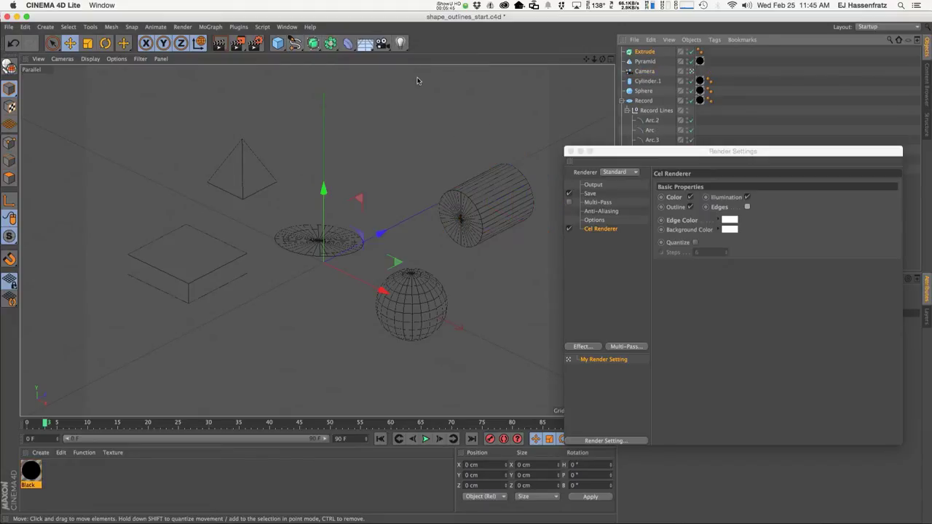
Add a Circle spline under Extrude and shrink its radius to 52 cm
left_click(571, 151)
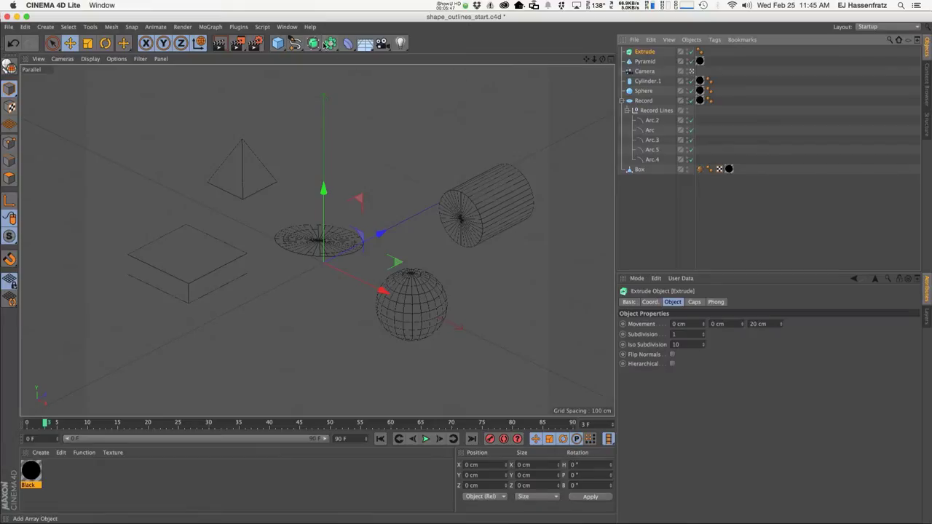
left_click(295, 43)
left_click(375, 92)
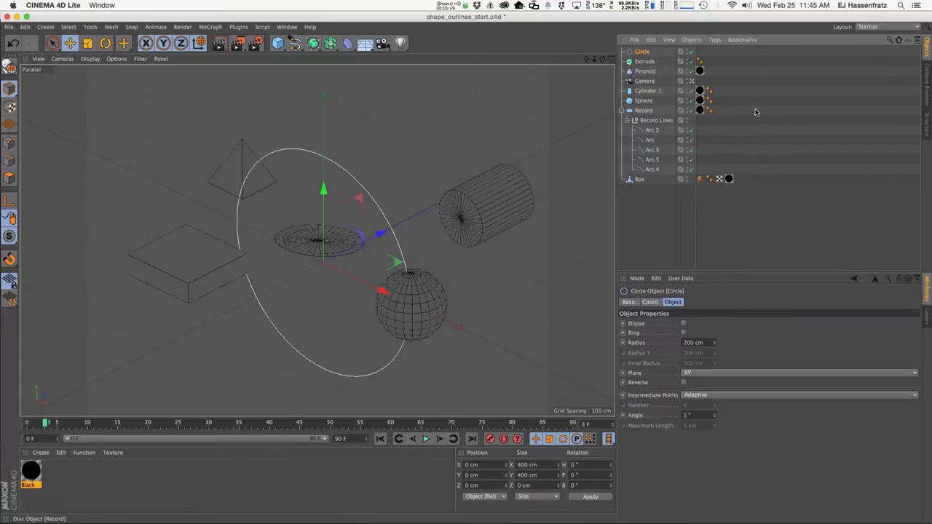
left_click_drag(715, 346, 714, 400)
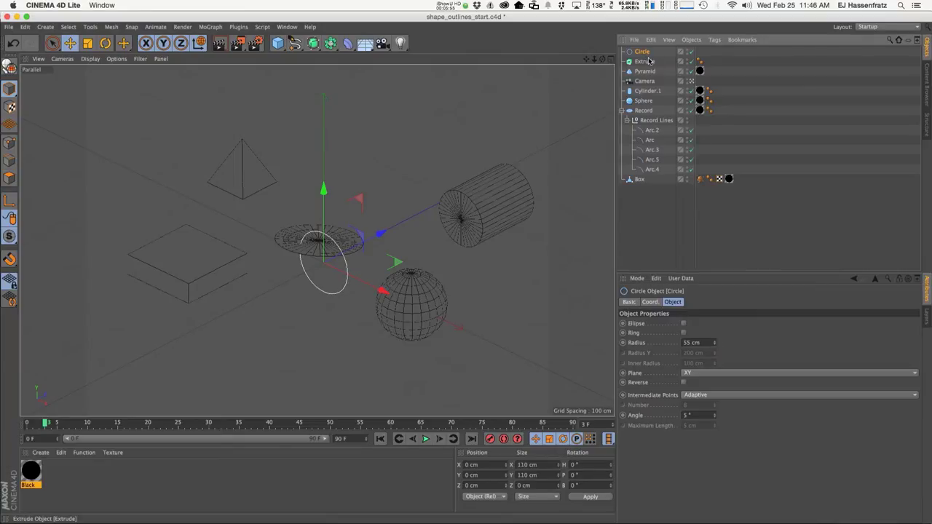
left_click_drag(643, 54, 648, 64)
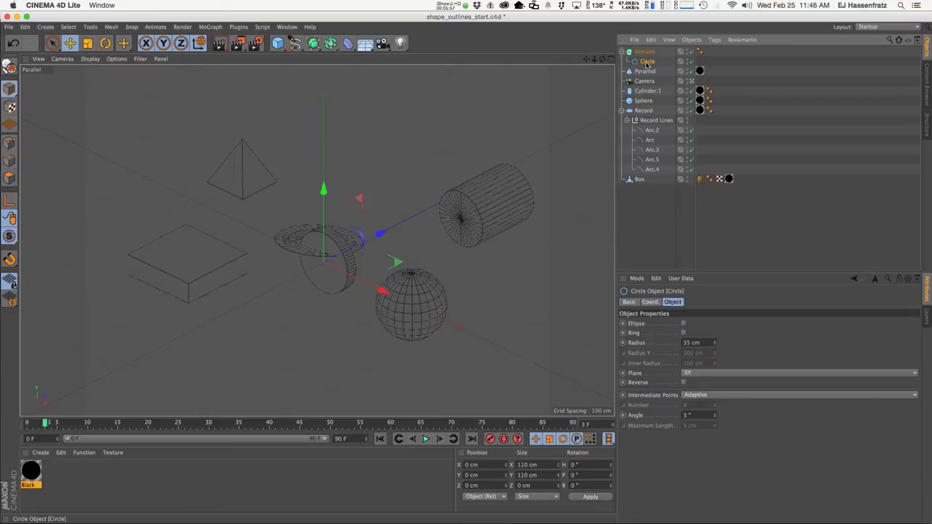
mouse_move(714, 345)
left_mouse_down()
mouse_move(690, 351)
mouse_move(719, 344)
mouse_move(710, 346)
left_mouse_up()
Move the Extrude beside the cylinder, set Movement Z to 164 cm, and render
left_click(649, 53)
left_click_drag(375, 234, 478, 193)
left_click_drag(483, 240, 443, 228)
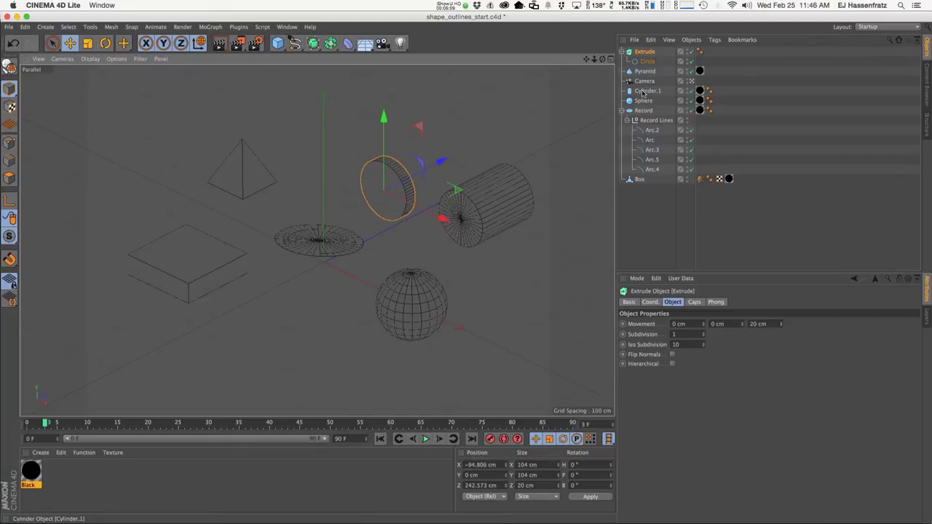
left_click(781, 326)
left_click_drag(782, 326, 781, 285)
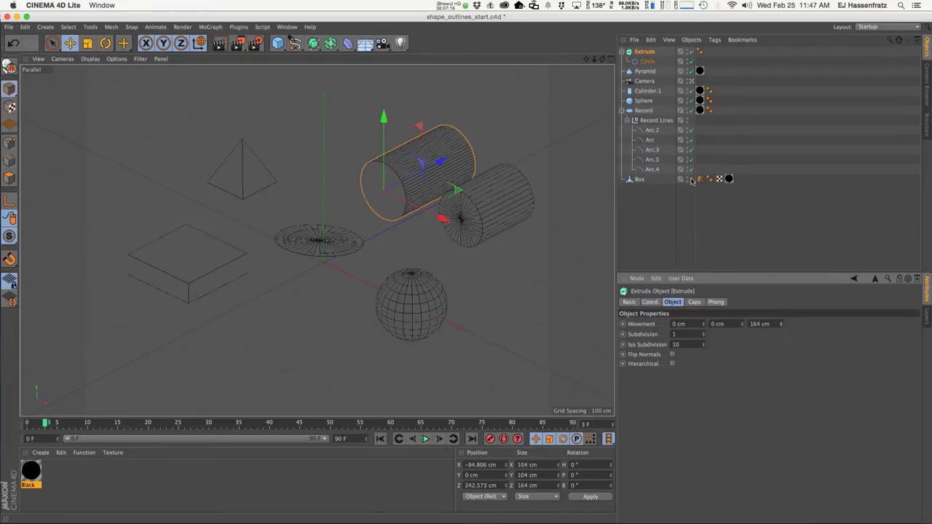
key("super+r")
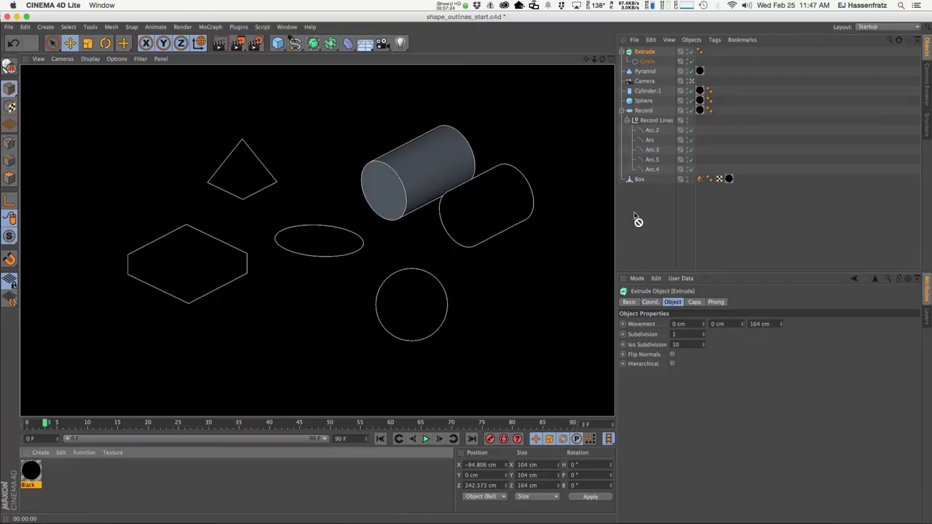
Copy the Black texture tag onto Extrude and render test rotations of the cylinder
left_click_drag(700, 90, 710, 51, "ctrl")
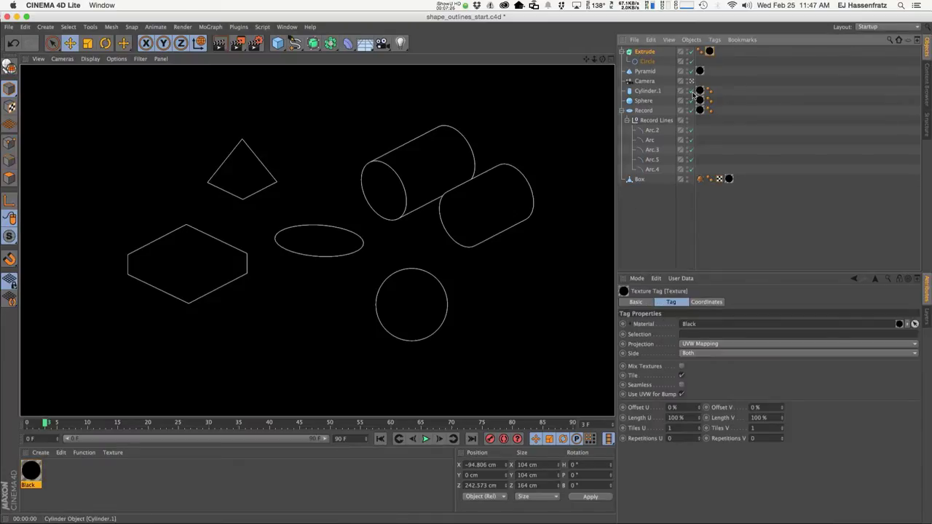
left_click(500, 162)
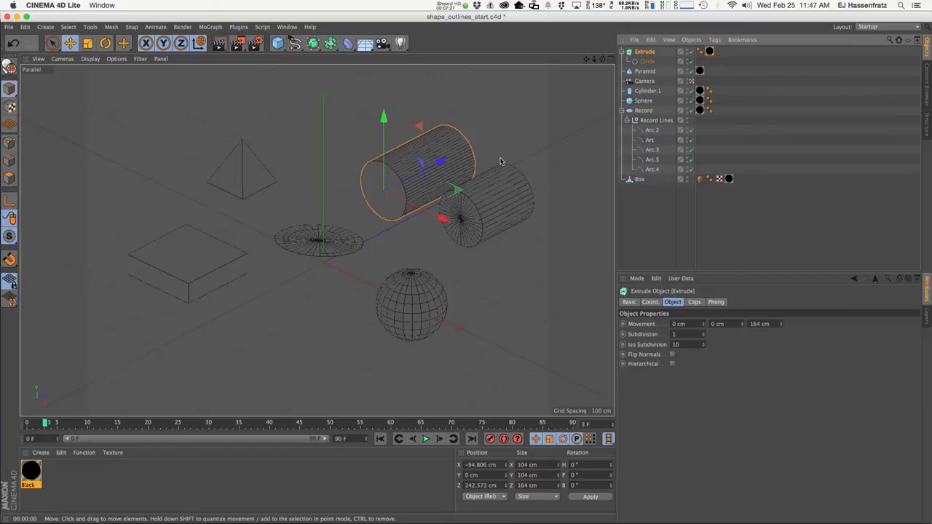
key("r")
left_click_drag(437, 213, 327, 171)
key("ctrl+r")
left_click(416, 215)
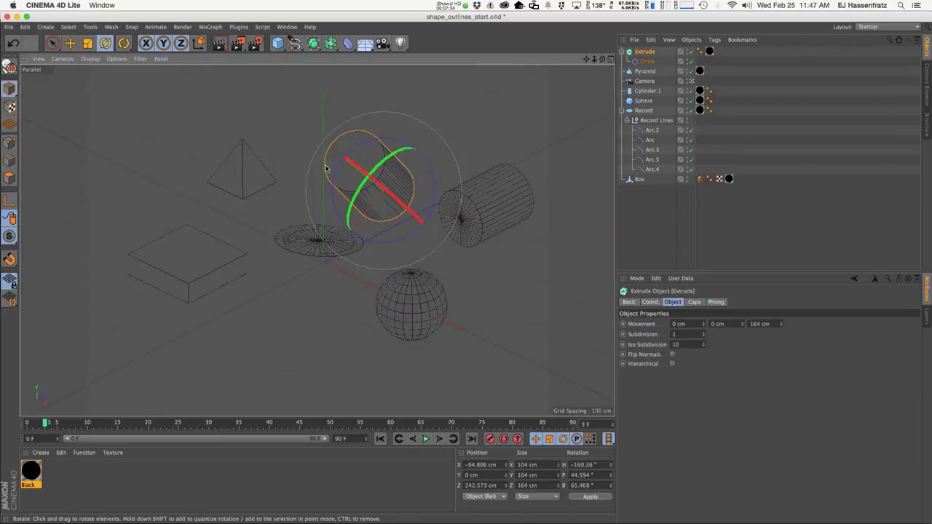
key("ctrl+r")
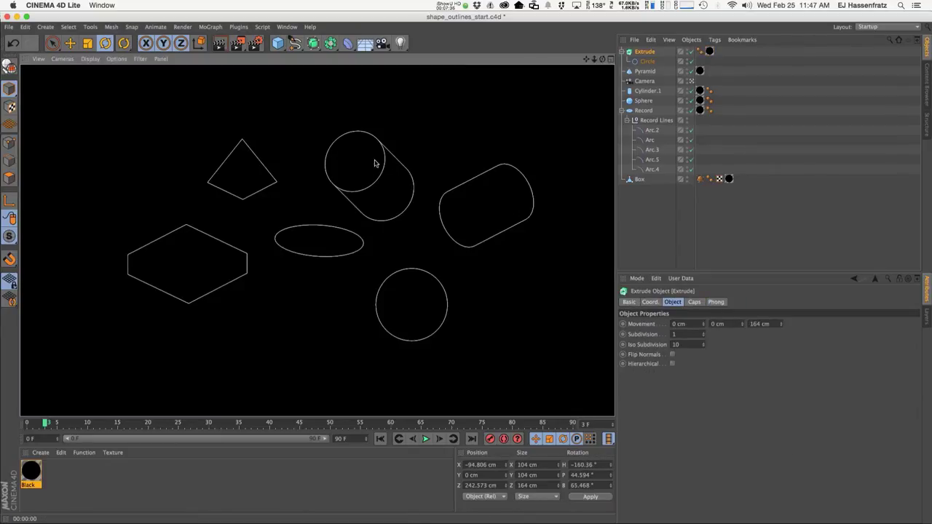
Undo the cylinder's rotation and return to the Move tool
key("ctrl+z")
key("ctrl+z")
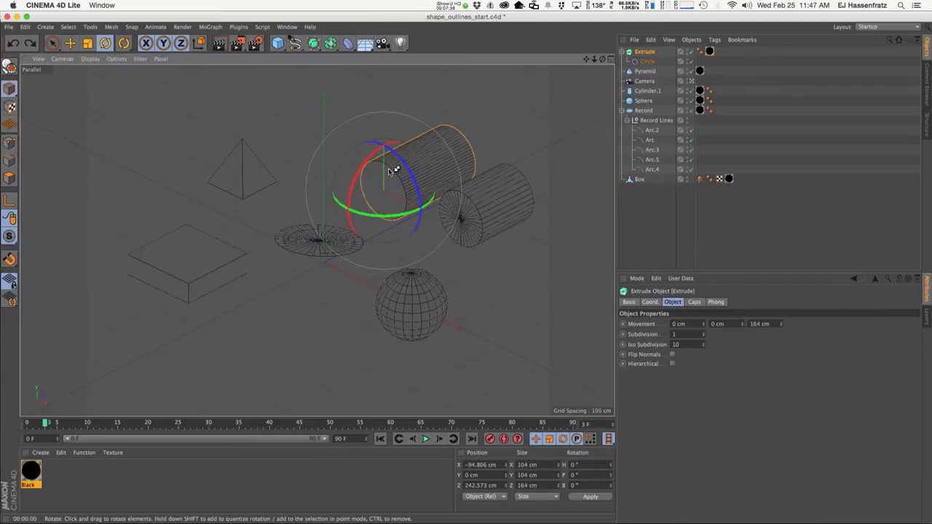
key("e")
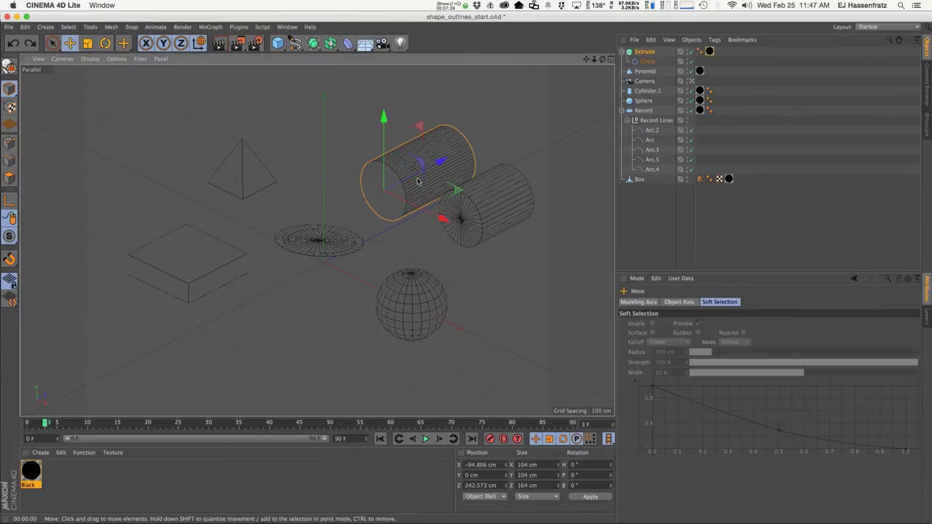
left_click(286, 26)
left_click(315, 268)
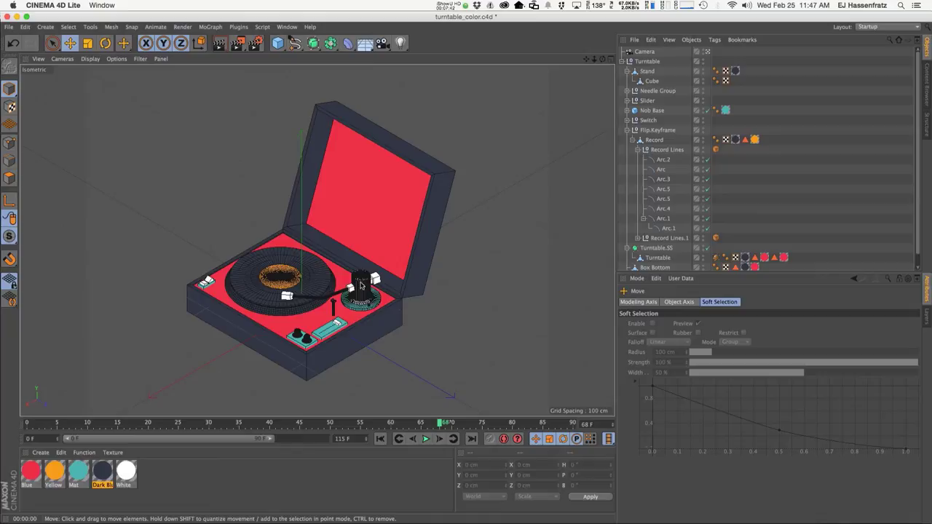
left_click_drag(361, 262, 356, 219)
left_click(354, 217)
left_click(362, 237)
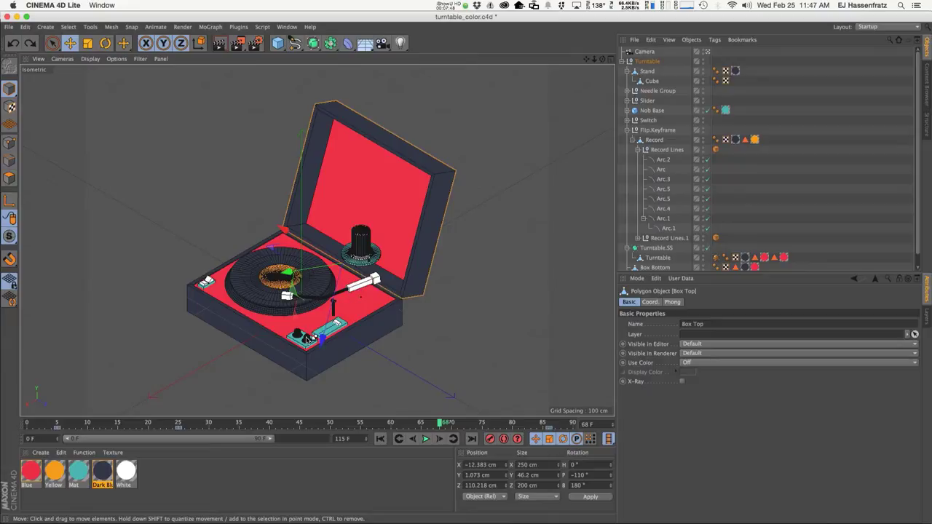
key("super+z")
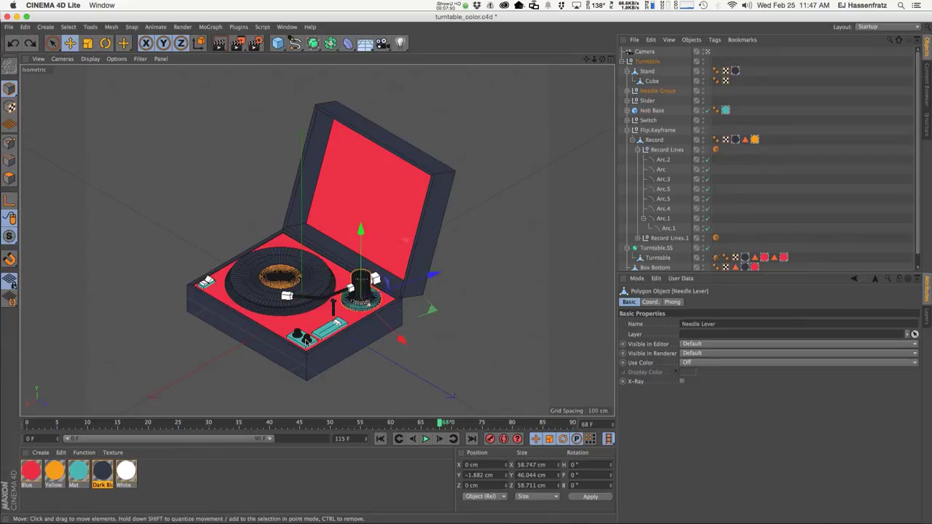
left_click(307, 340)
left_click(287, 26)
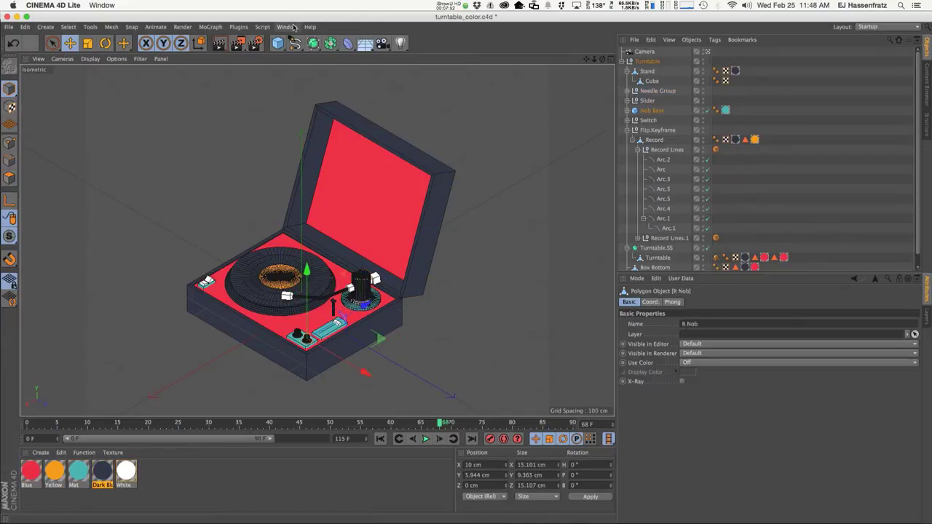
left_click(352, 242)
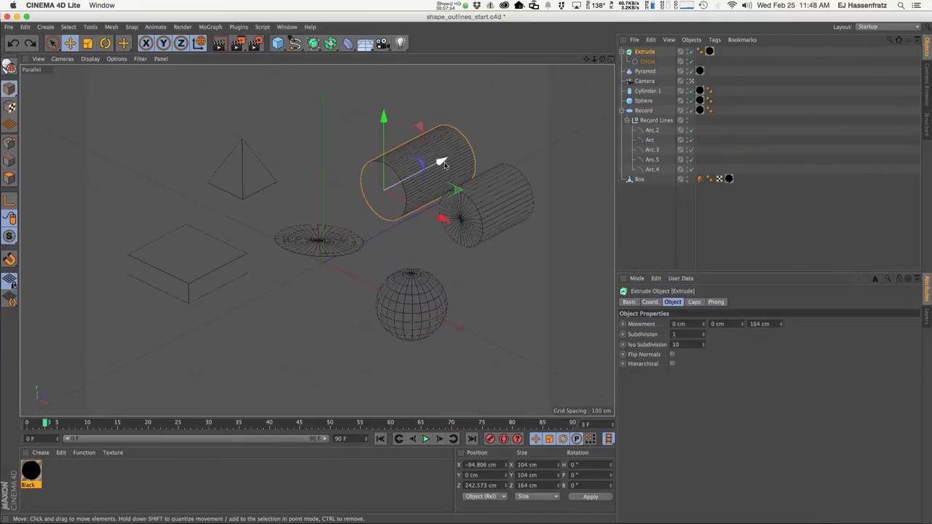
Rename Extrude to 'Cylinder' and slide a duplicate, Cylinder.2, to the left
double_click(646, 52)
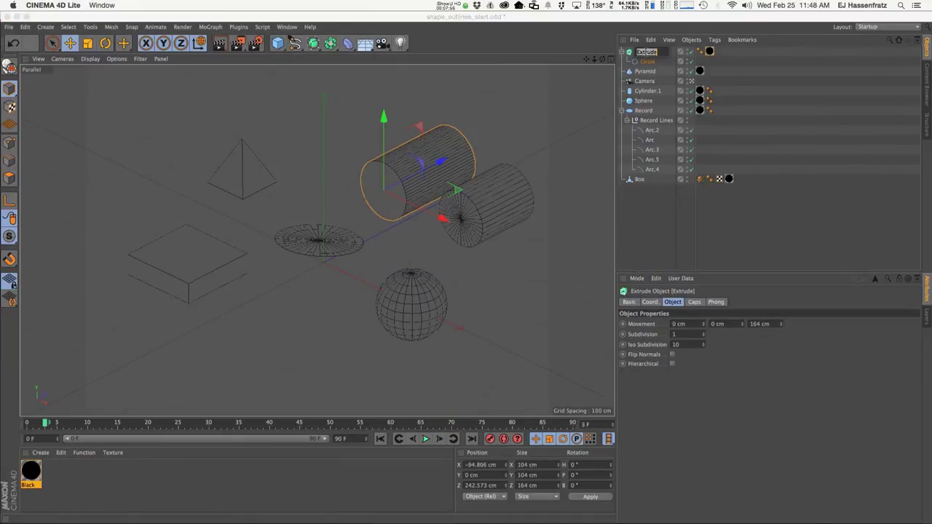
type("Cylinder")
key("Return")
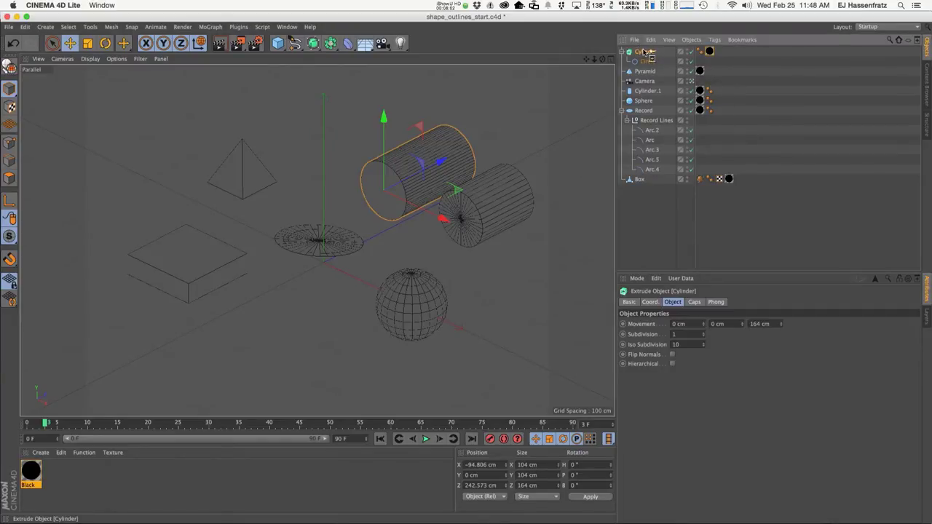
left_click_drag(645, 53, 643, 51, "ctrl")
left_click_drag(443, 218, 378, 189)
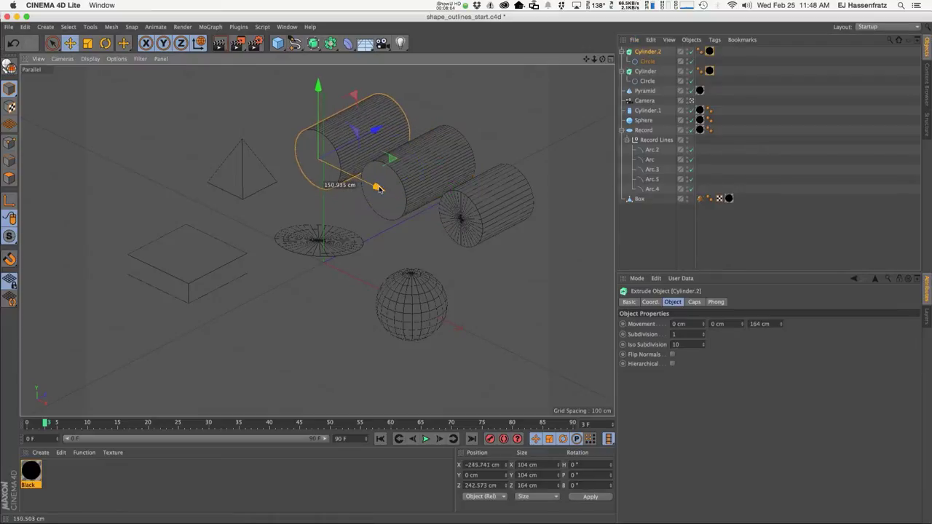
Turn the copy's Circle into a ring with a 23 cm radius and smaller inner radius
left_click(650, 62)
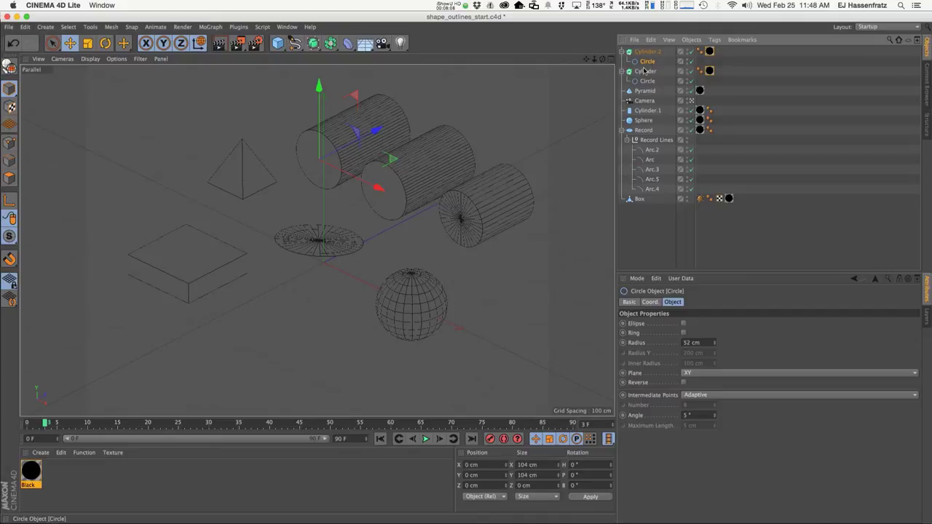
left_click(684, 324)
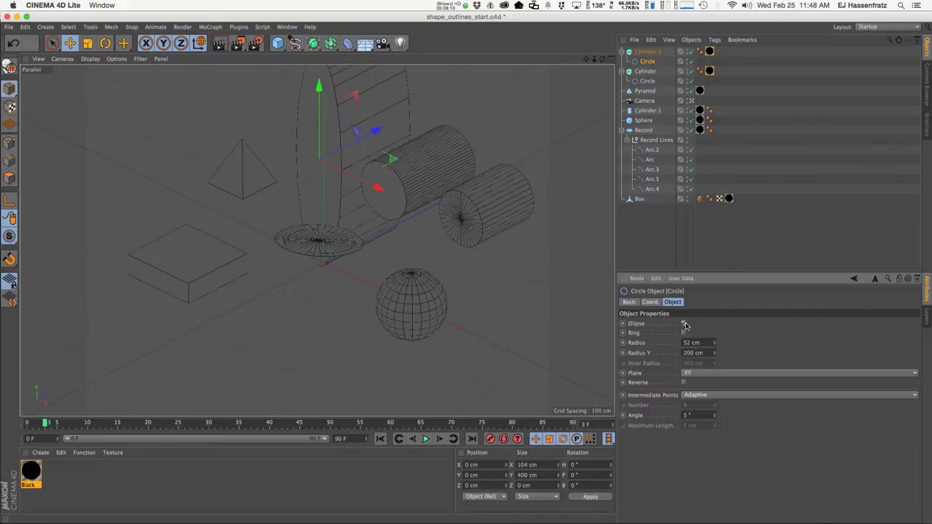
left_click_drag(715, 354, 716, 378)
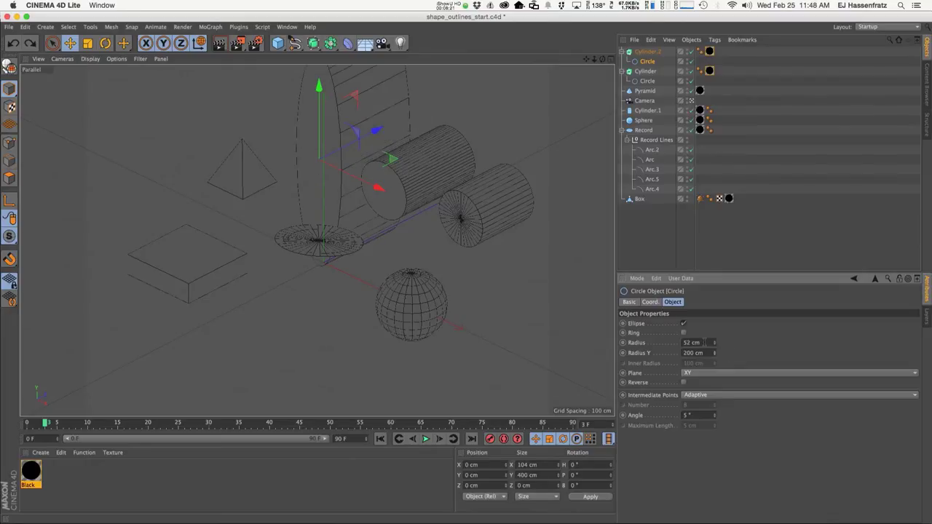
left_click(683, 324)
left_click(685, 333)
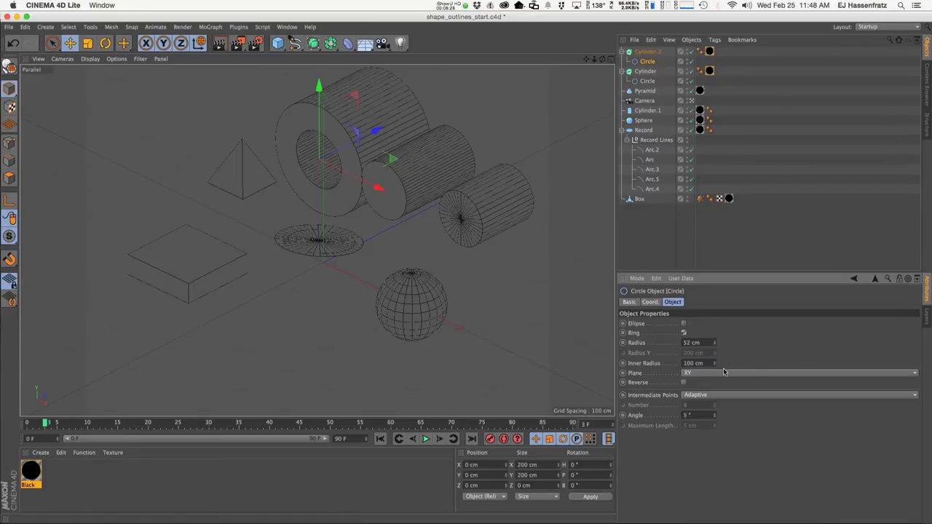
left_click_drag(714, 365, 714, 394)
left_click_drag(714, 349, 714, 383)
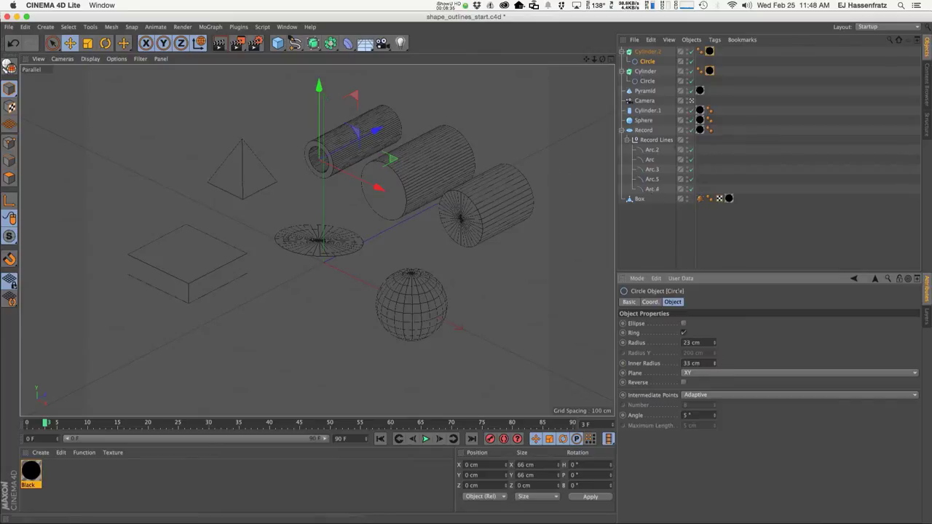
Shorten Cylinder.2's extrusion to 41 cm and render the outline preview
left_click(648, 51)
mouse_move(781, 325)
left_mouse_down()
mouse_move(781, 370)
mouse_move(782, 326)
left_mouse_up()
key("ctrl+r")
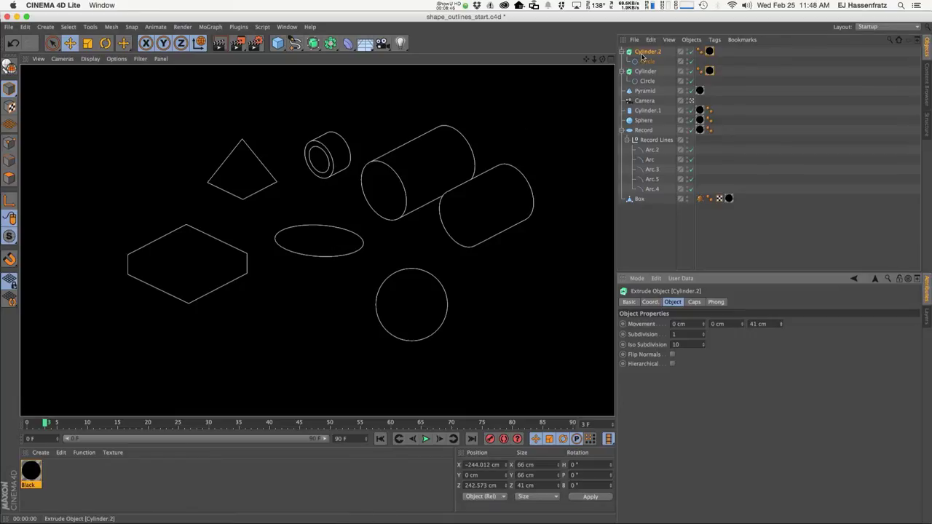
key("r")
left_click_drag(321, 169, 252, 202)
key("ctrl+r")
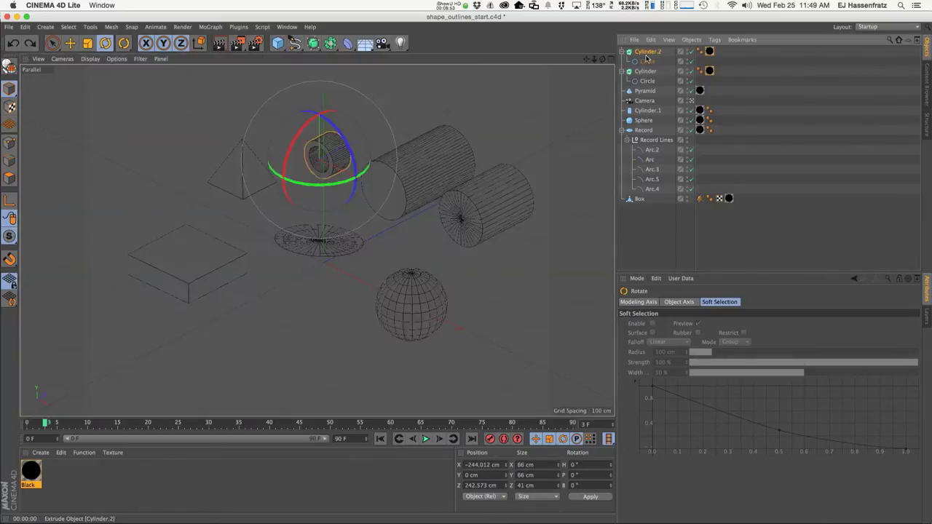
left_click(649, 61)
left_click(648, 110)
key("e")
key("ctrl+r")
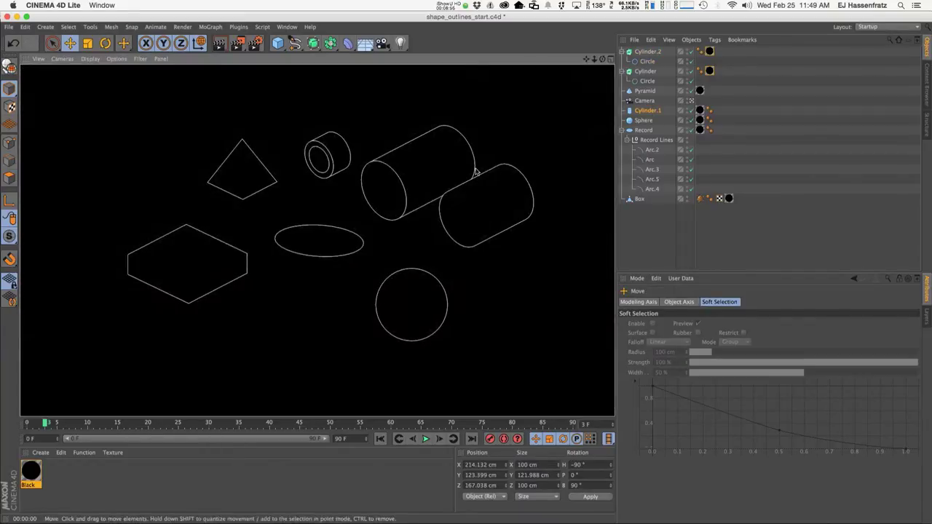
left_click(396, 182)
left_click(329, 157)
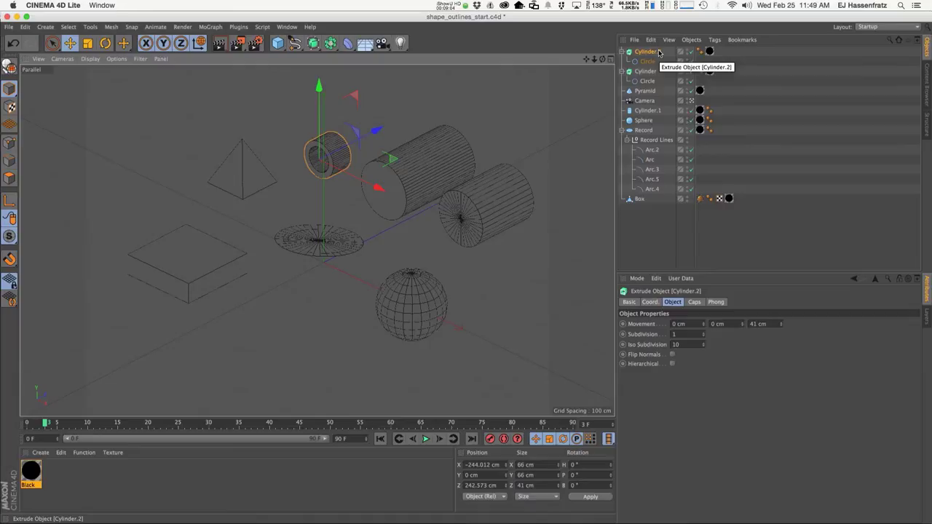
Add a scaled-down Star spline inside a new Extrude with the Black material
left_click(648, 61)
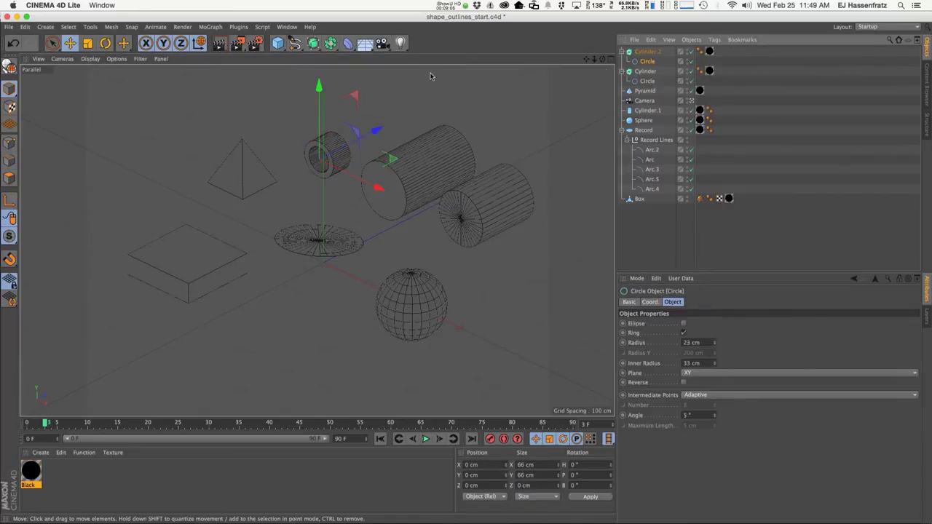
left_click_drag(278, 43, 435, 110)
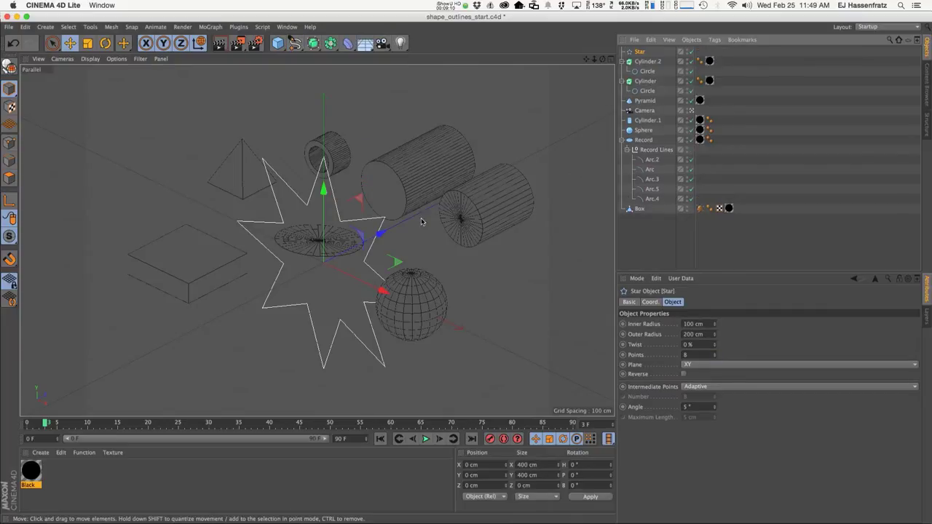
left_click_drag(379, 233, 419, 222)
key("t")
left_click_drag(386, 291, 317, 274)
key("e")
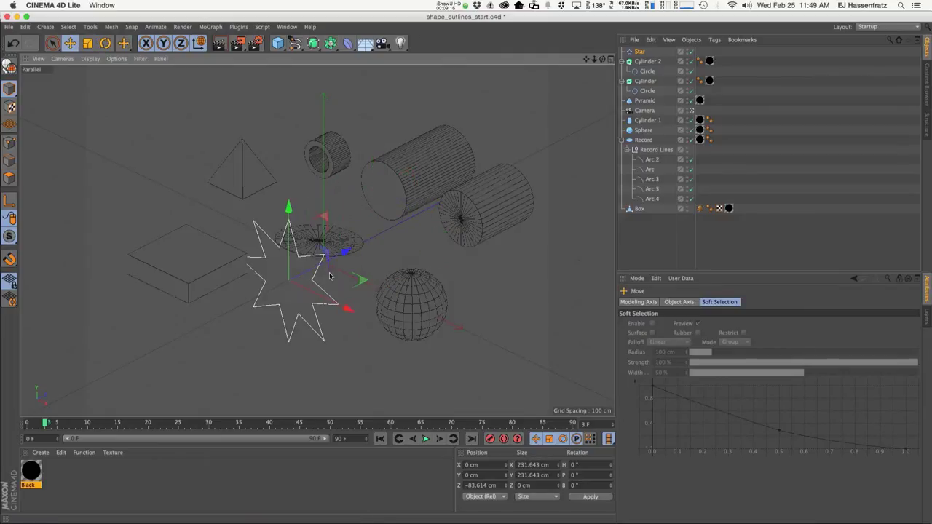
left_click_drag(313, 43, 354, 58)
left_click_drag(645, 67, 644, 53)
left_click_drag(710, 70, 709, 51, "ctrl")
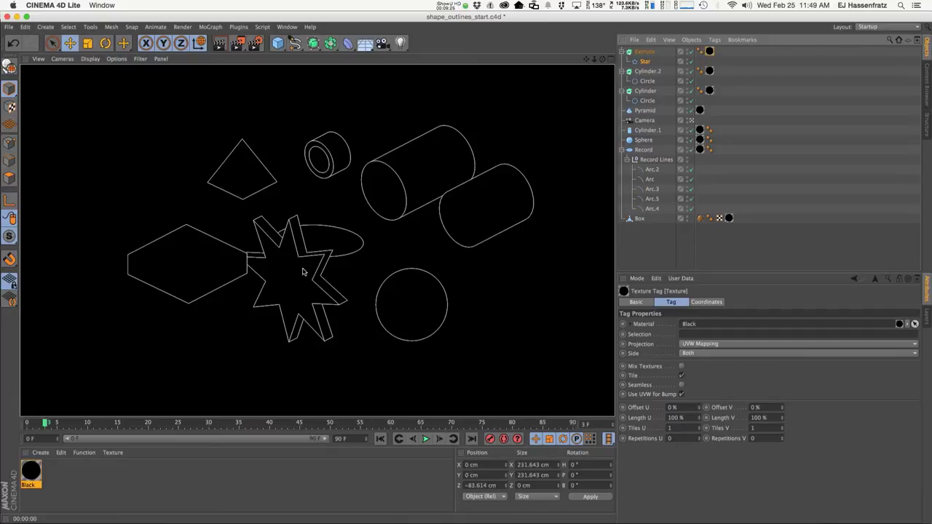
Replace the star with a 73.3 cm Rectangle at Z -100.695 cm inside an Extrude
left_click(304, 298)
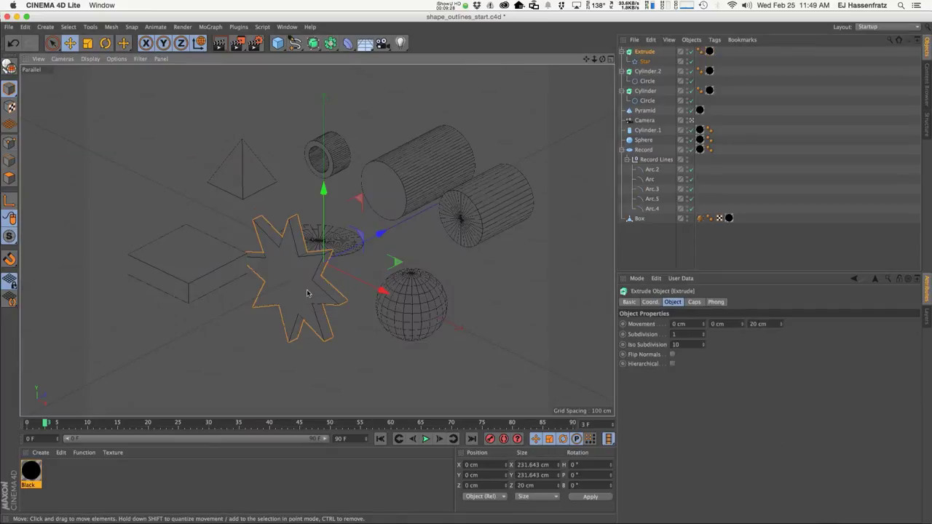
key("Delete")
left_click_drag(295, 42, 384, 109)
left_click_drag(374, 230, 293, 276)
left_click_drag(347, 43, 408, 56)
mouse_move(648, 61)
left_mouse_down()
mouse_move(643, 53)
mouse_move(649, 61)
left_mouse_up()
Apply the Black material to the extruded rectangle and render to preview its outlines
left_click(648, 52)
key("ctrl+r")
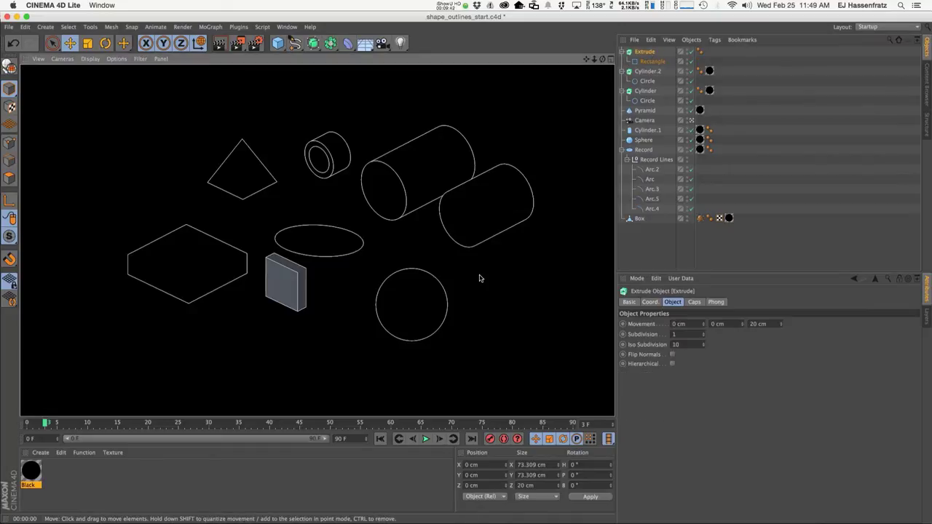
left_click_drag(31, 472, 647, 52)
key("ctrl+r")
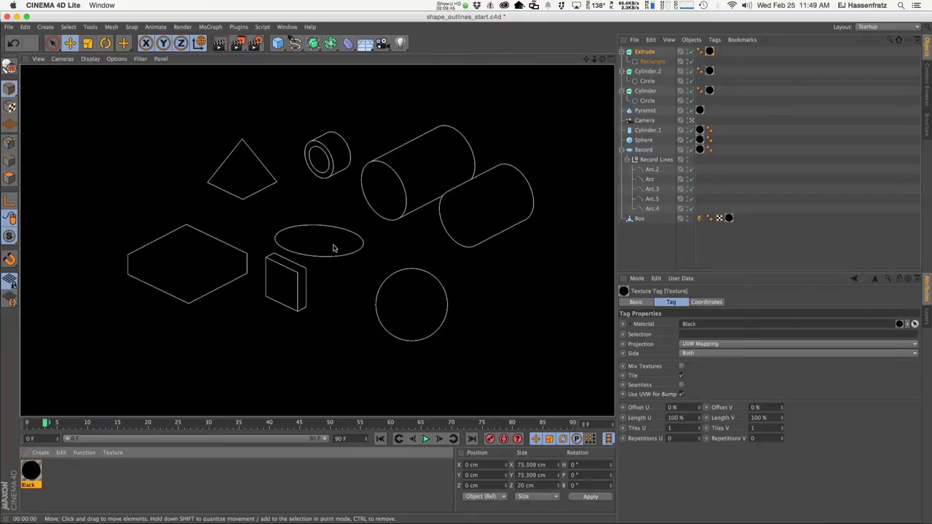
Delete the extruded box, re-render to confirm it's gone, and select the Record disc
left_click(302, 276)
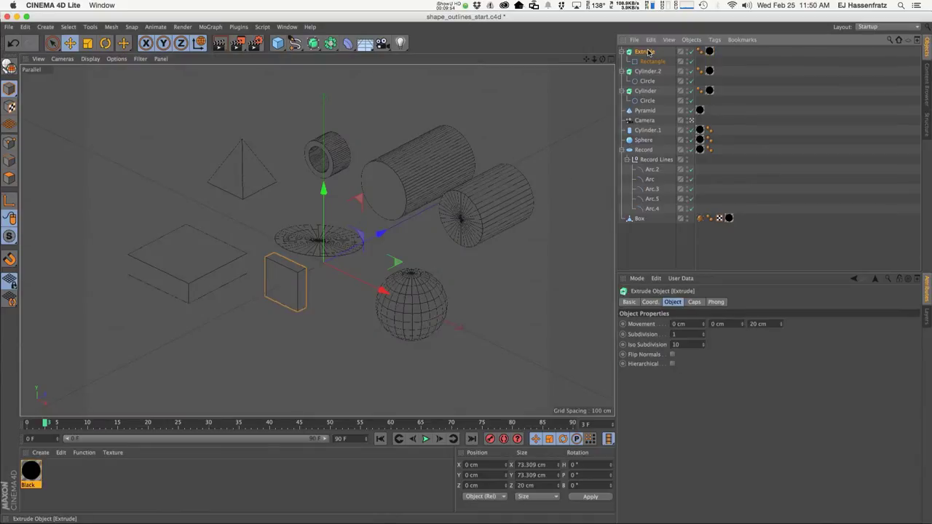
key("Delete")
key("super+r")
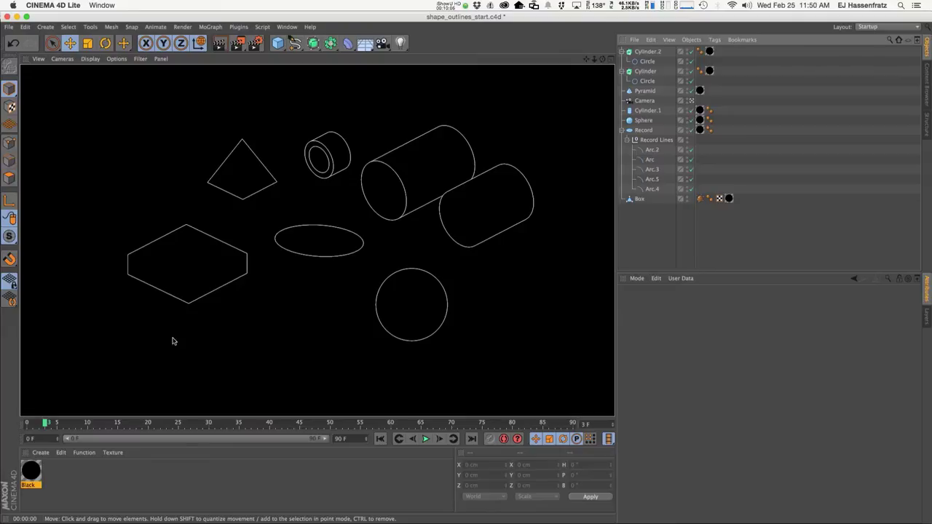
left_click(304, 244)
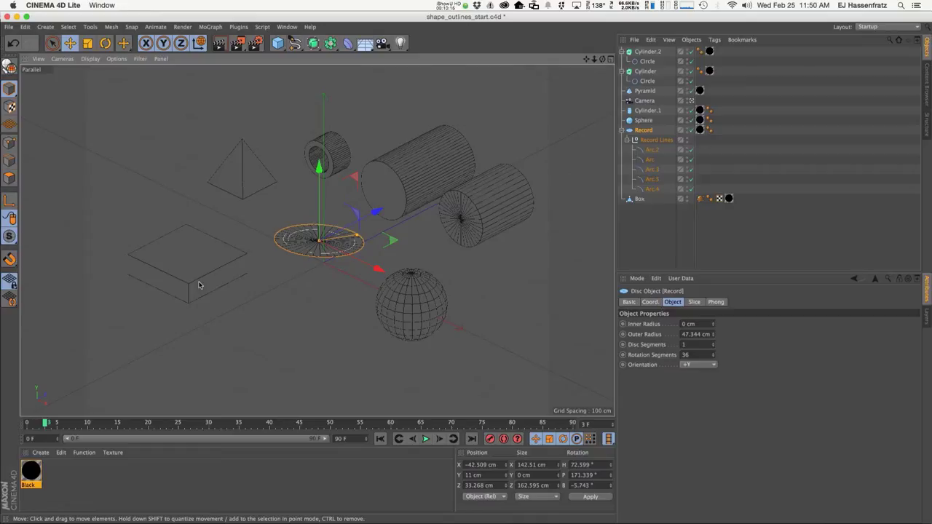
left_click(290, 27)
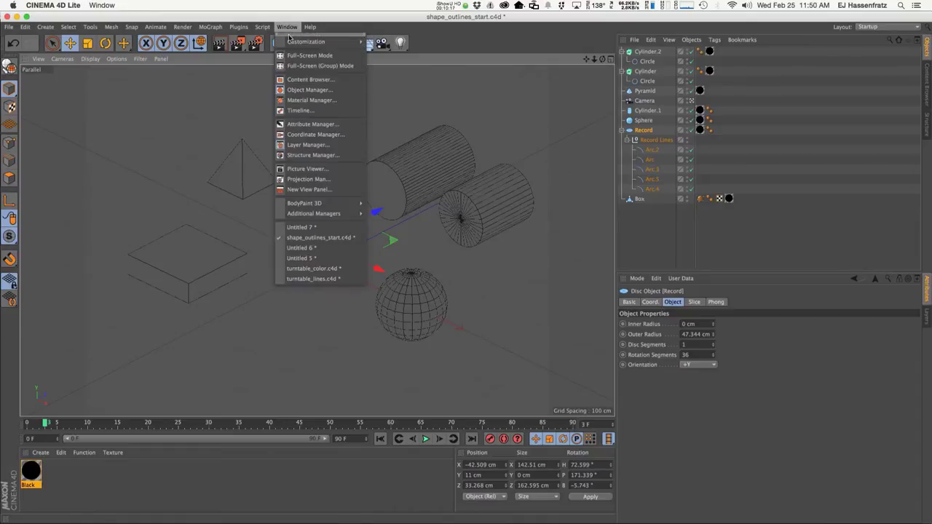
In Untitled 7, add a Cube and a smaller Sphere pressed against it, then create a material
left_click(311, 228)
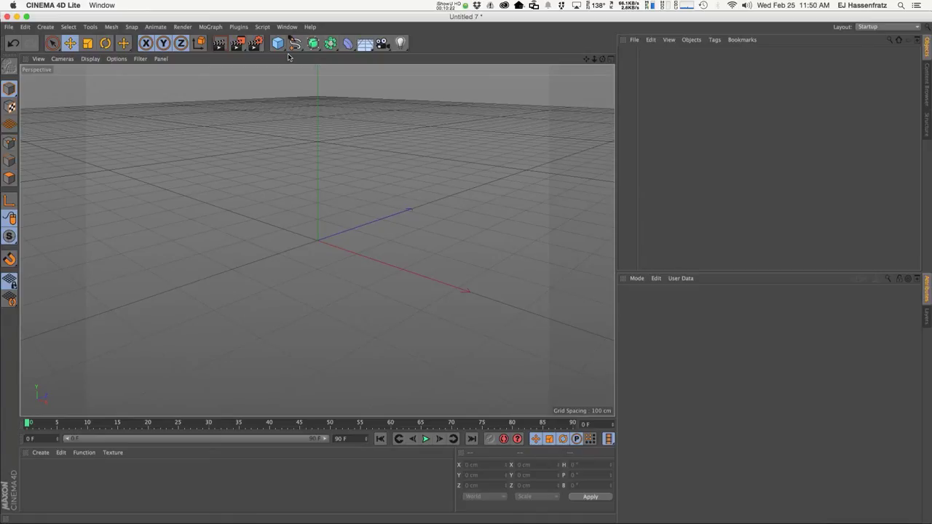
left_click_drag(277, 44, 364, 48)
left_click_drag(370, 221, 301, 245)
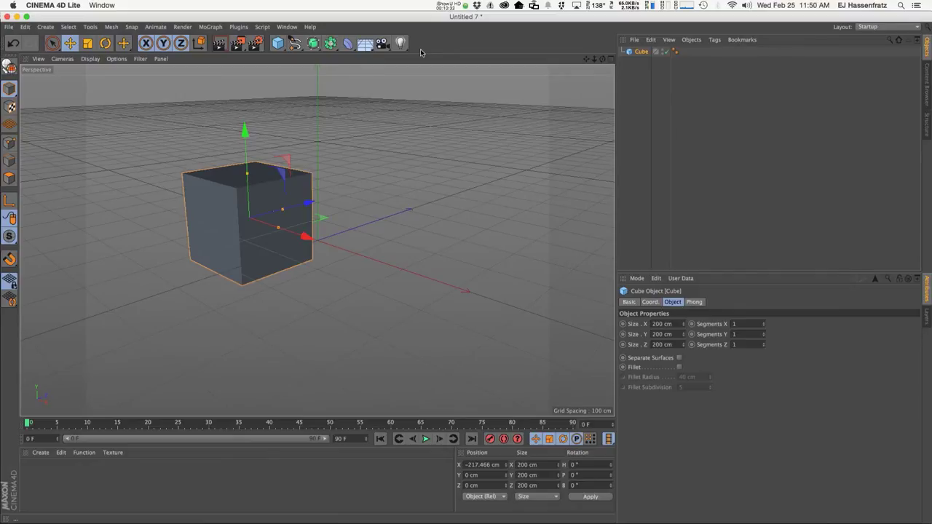
left_click_drag(278, 43, 430, 73)
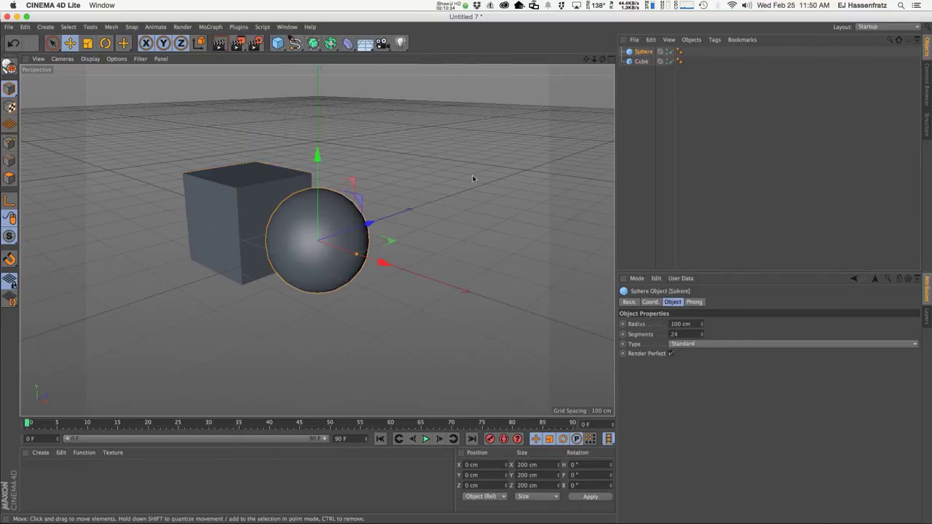
left_click_drag(381, 263, 357, 262)
left_click(247, 222, "shift")
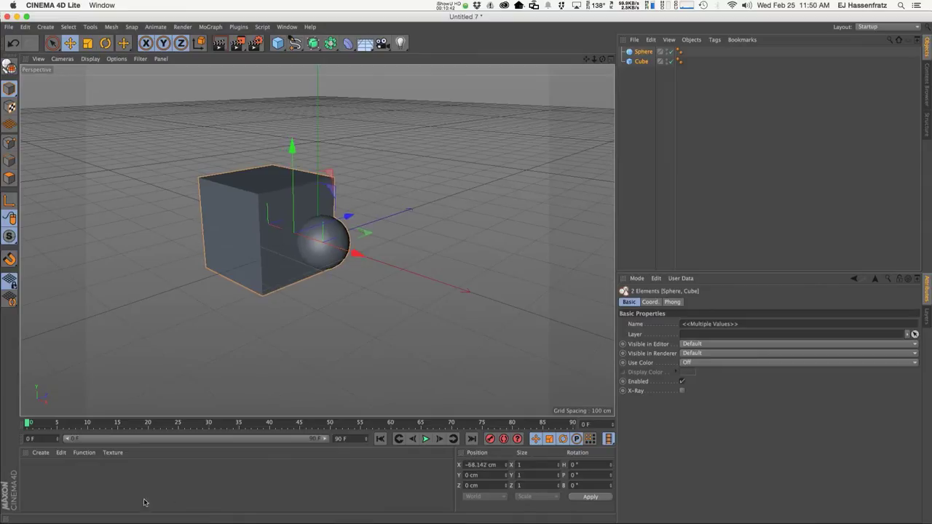
double_click(70, 490)
Make the new material luminance-only, with Color and Reflectance off and a Proximal shader texture
double_click(34, 477)
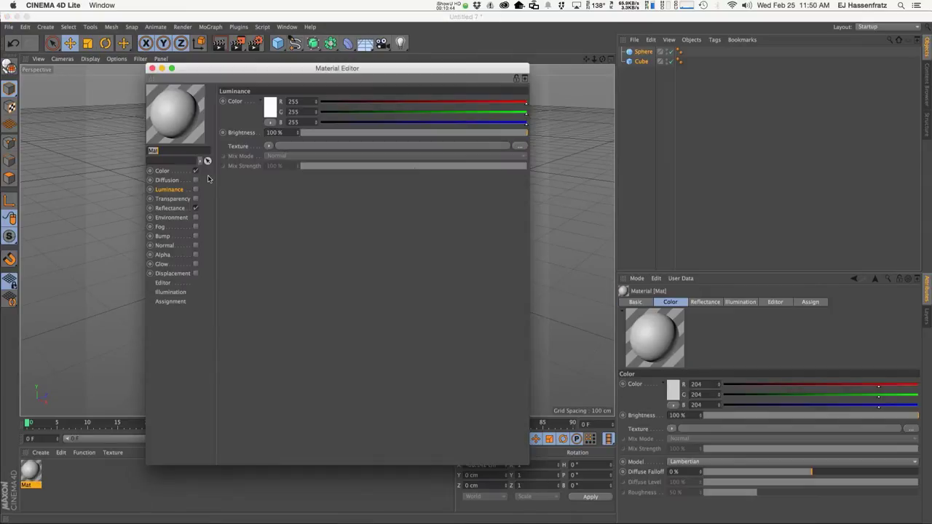
left_click(195, 170)
left_click(195, 208)
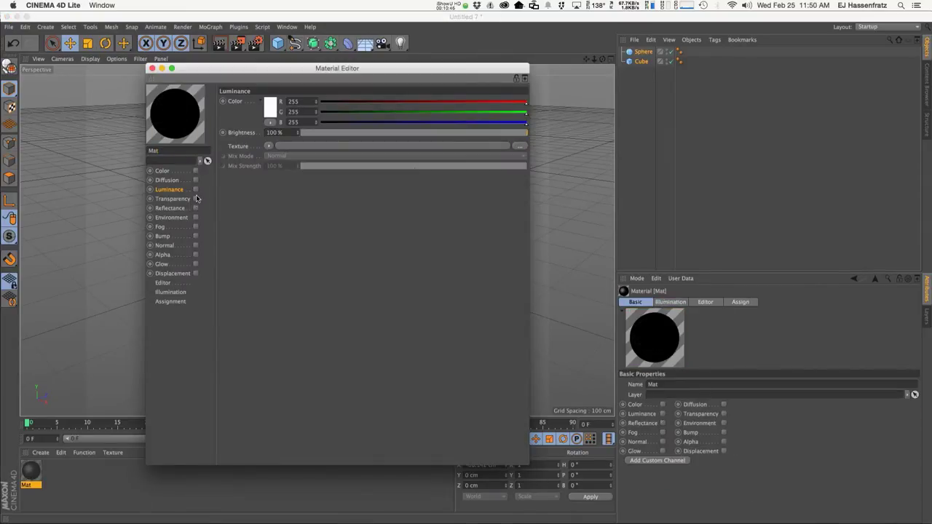
left_click(195, 190)
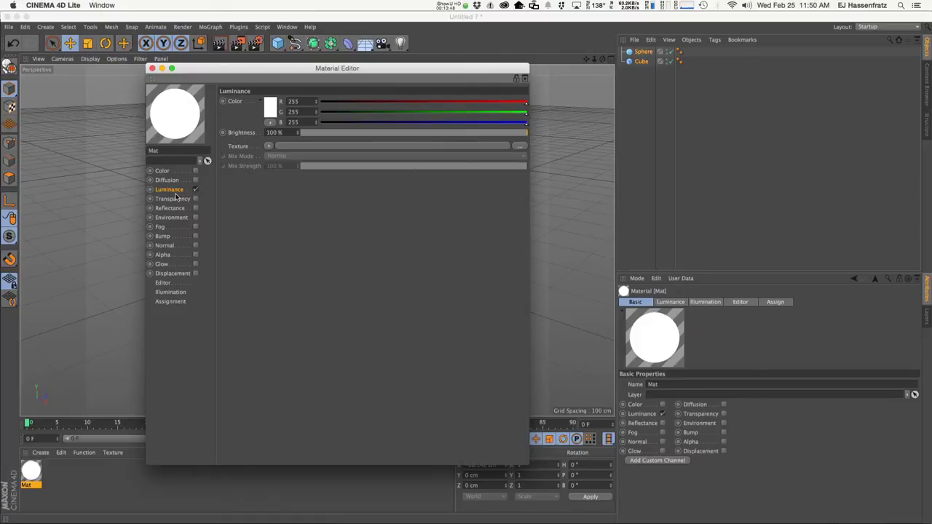
left_click(271, 147)
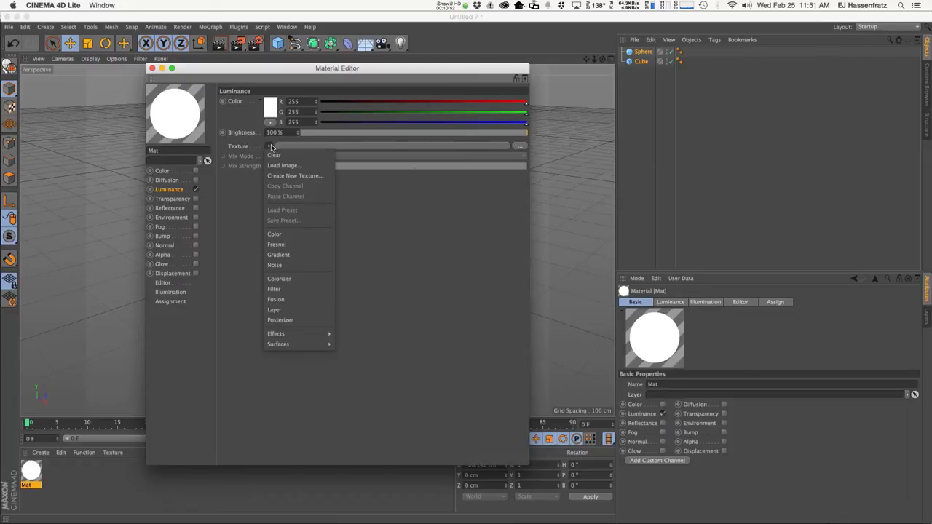
mouse_move(297, 337)
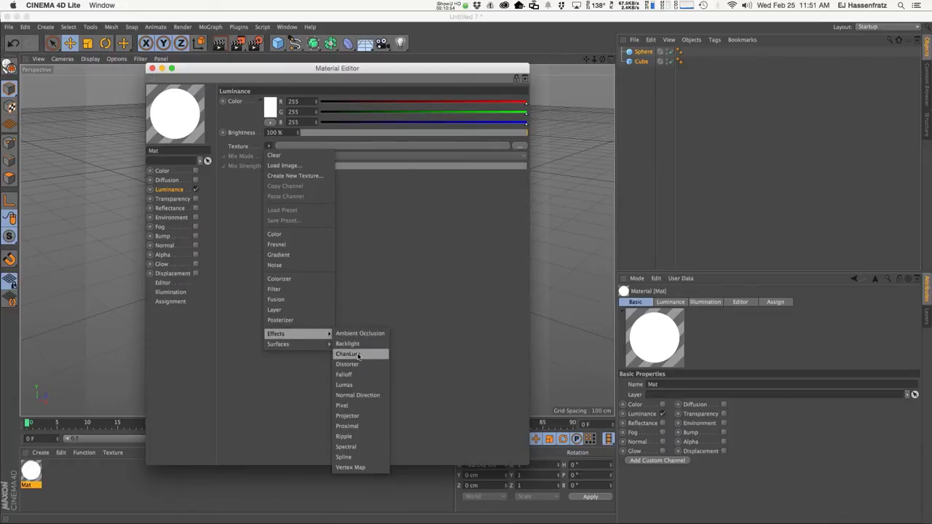
left_click(364, 428)
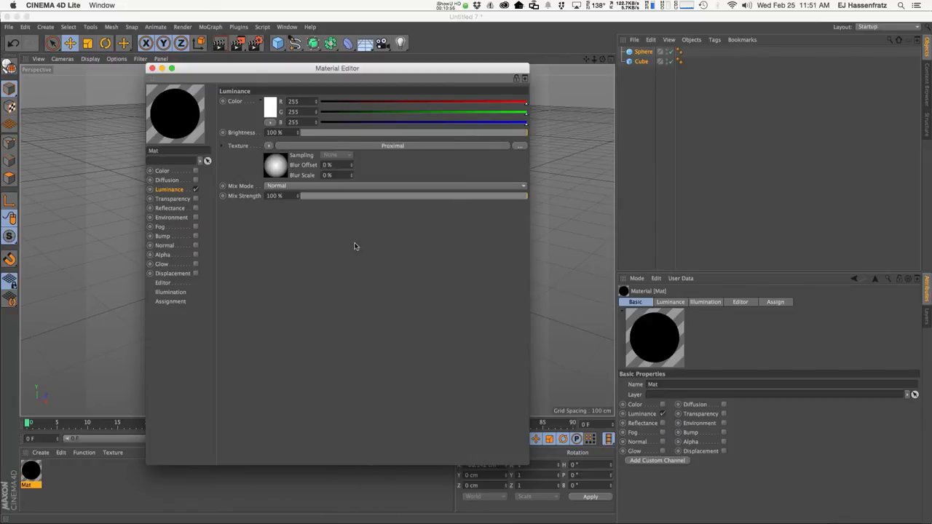
Open the Proximal shader settings and rename the material 'Proximal'
left_click(306, 147)
left_click_drag(306, 71, 618, 104)
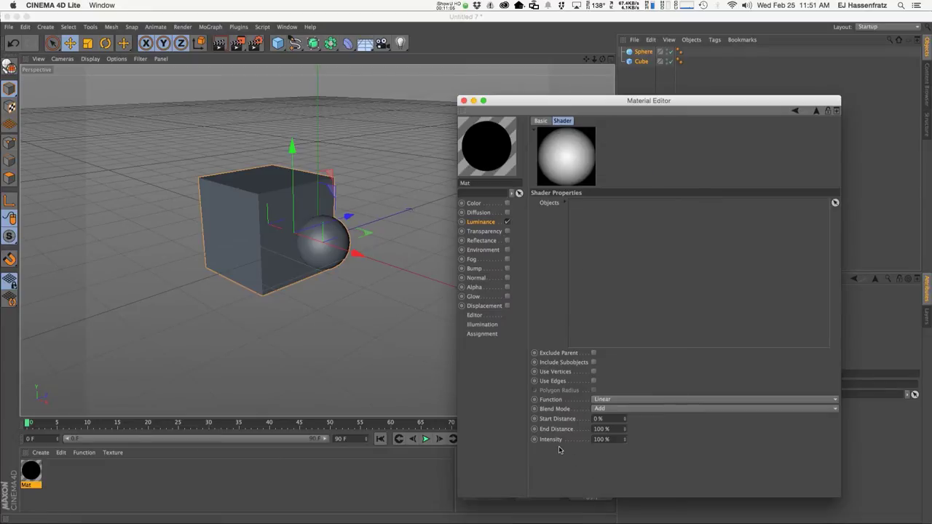
left_click_drag(532, 105, 513, 143)
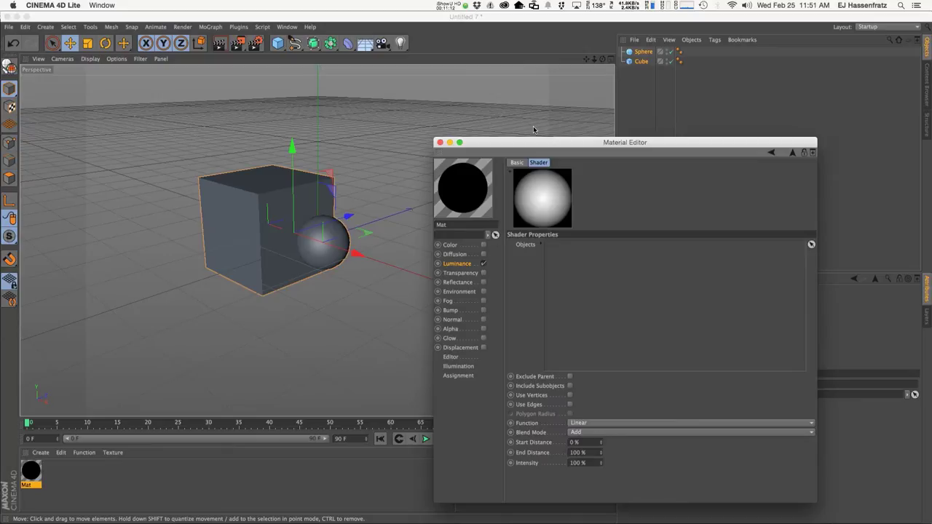
left_click(641, 62)
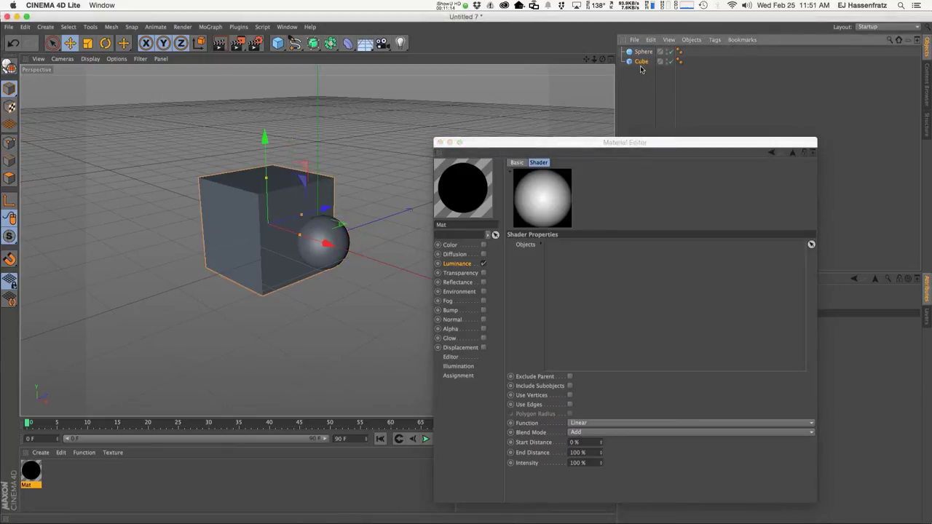
left_click(916, 382)
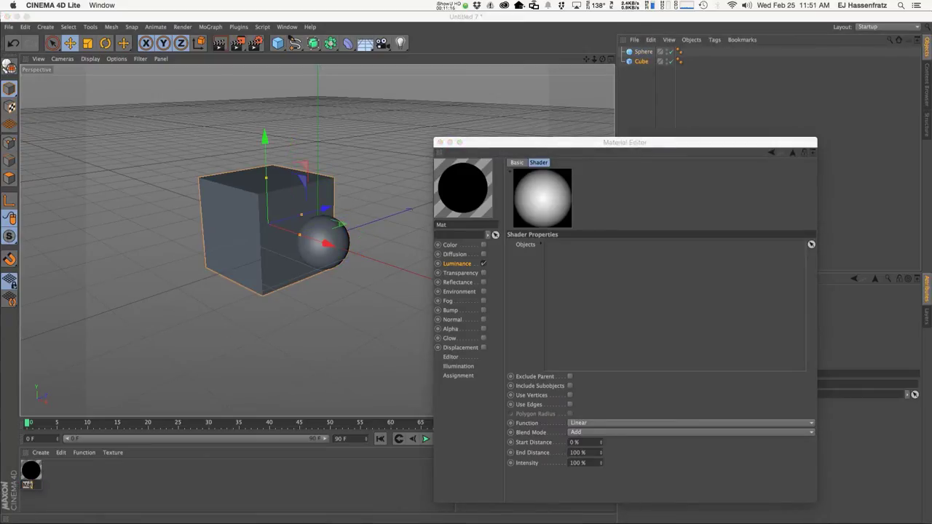
type("Proximal")
key("Return")
Apply the Proximal material to the cube, set the Sphere as the shader's object, and render
left_click_drag(30, 485, 634, 63)
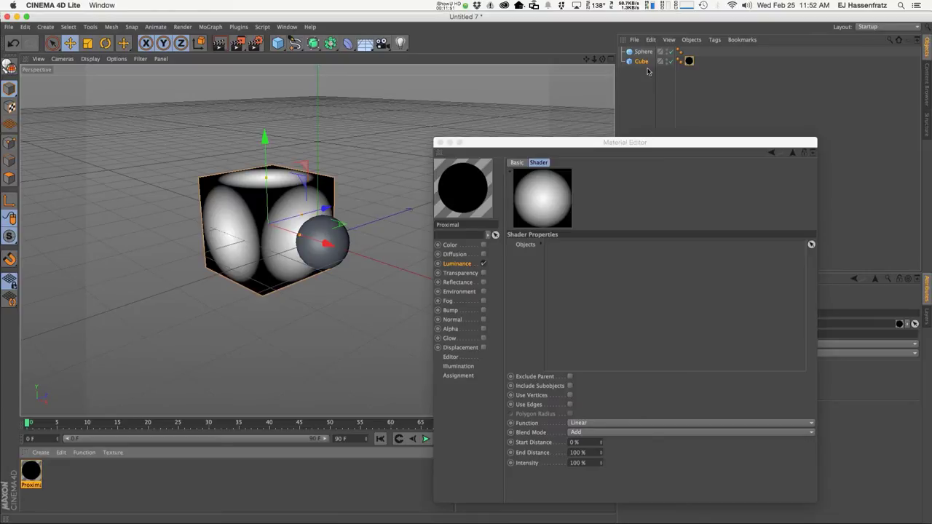
left_click_drag(644, 54, 635, 253)
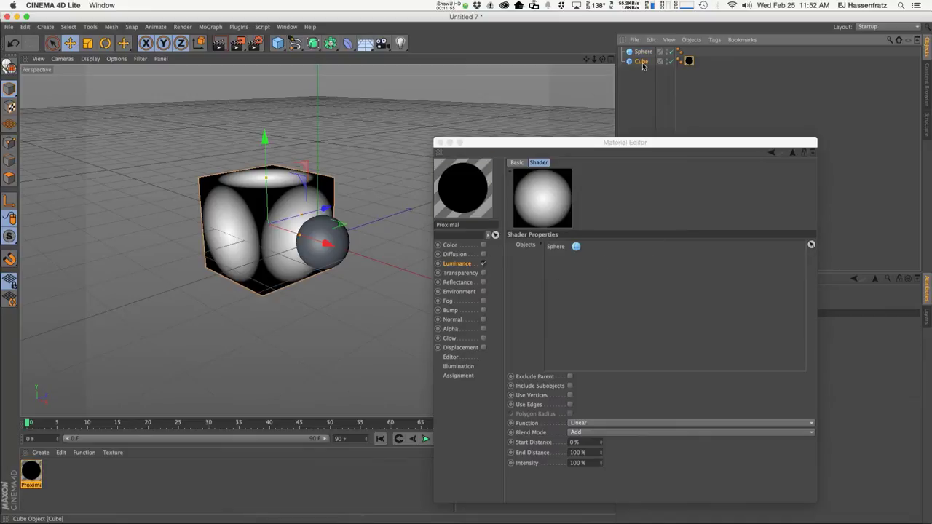
left_click(340, 247)
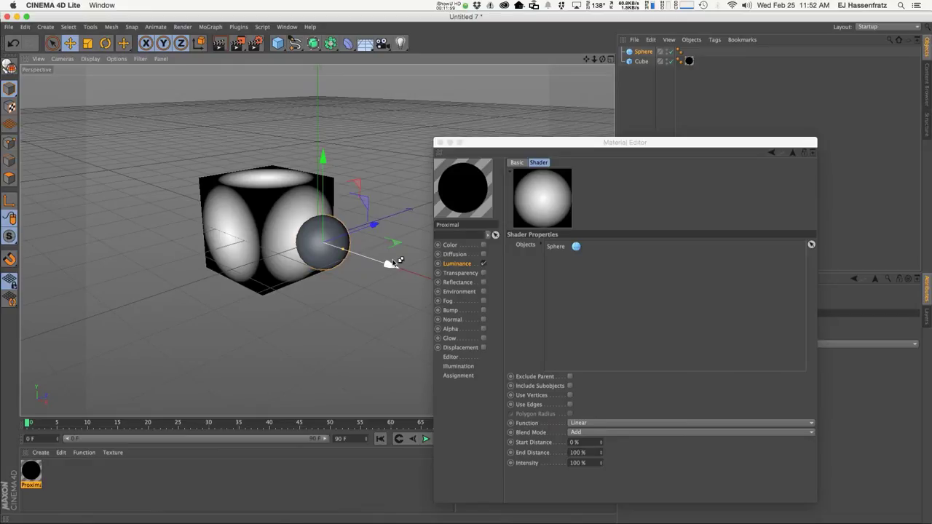
key("ctrl+r")
left_click(255, 43)
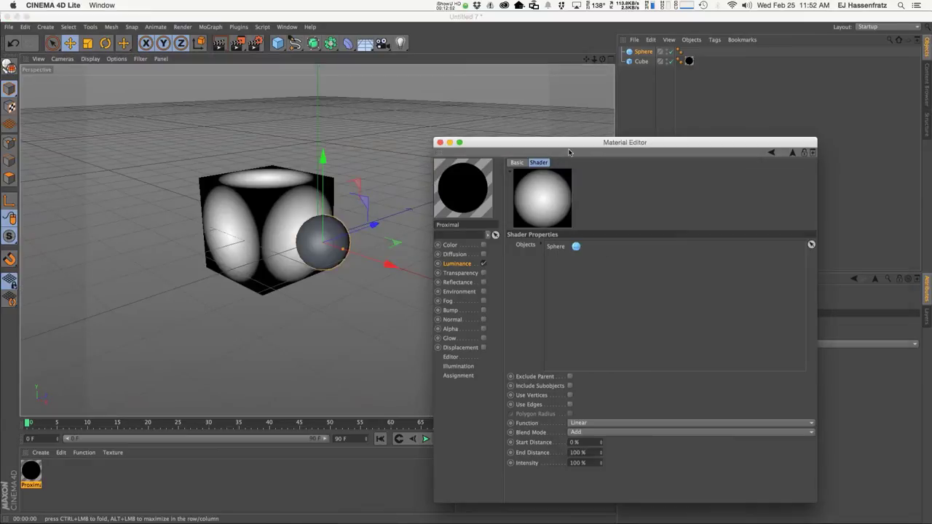
left_click(570, 151)
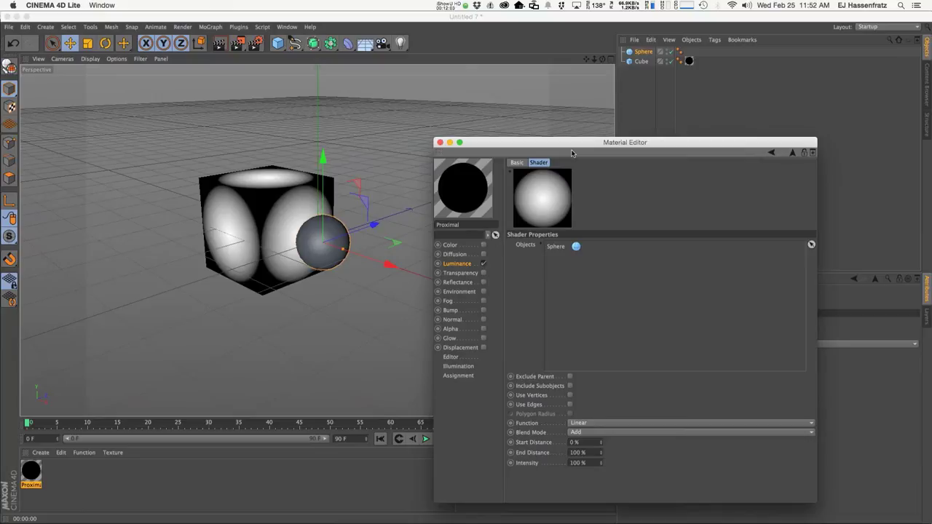
key("ctrl+r")
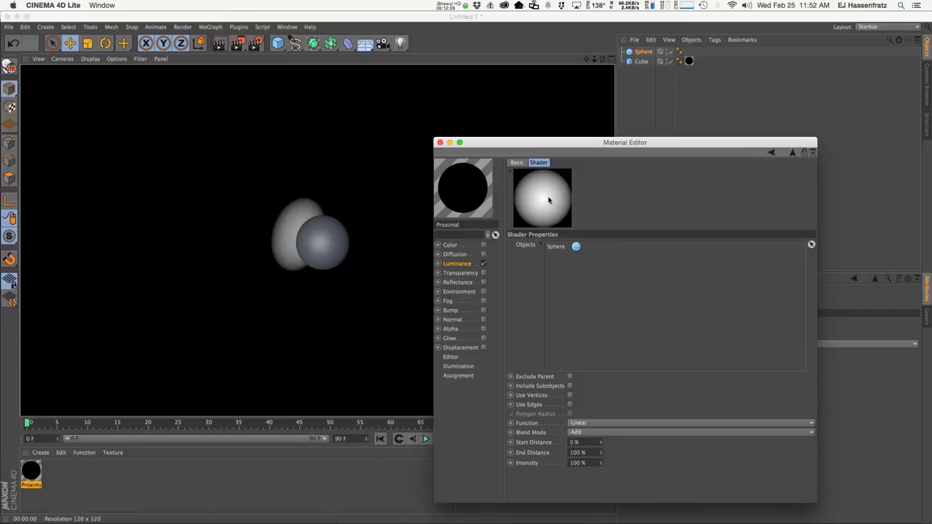
Move the sphere away from the cube, raise End Distance to 200%, and render the glow
left_click(339, 255)
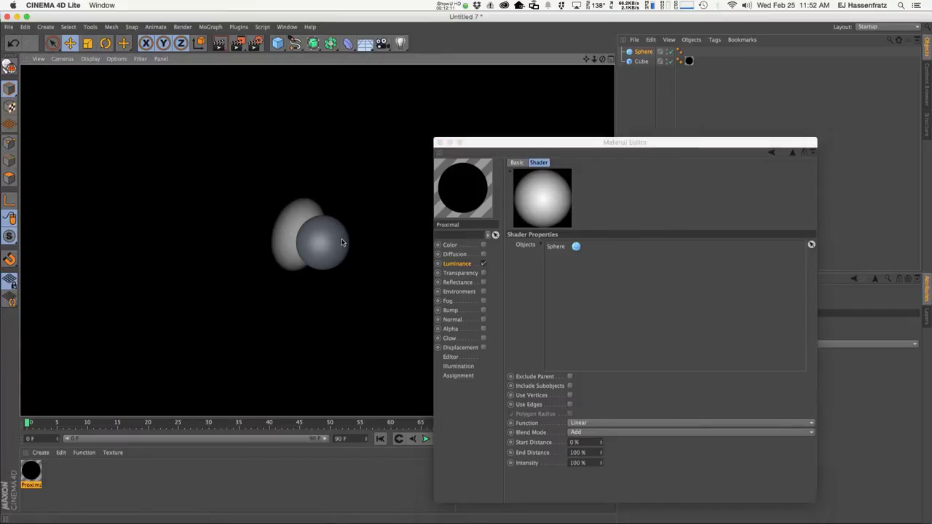
left_click_drag(359, 259, 417, 274)
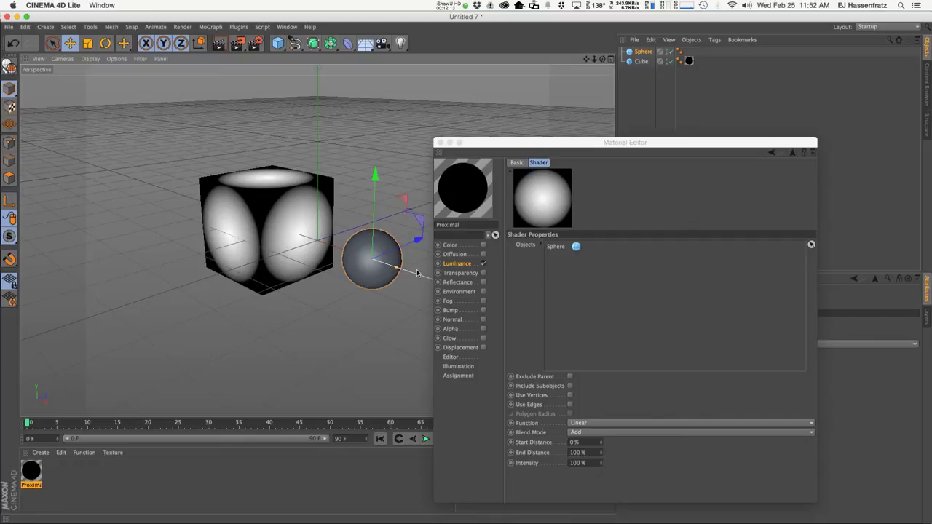
key("ctrl+r")
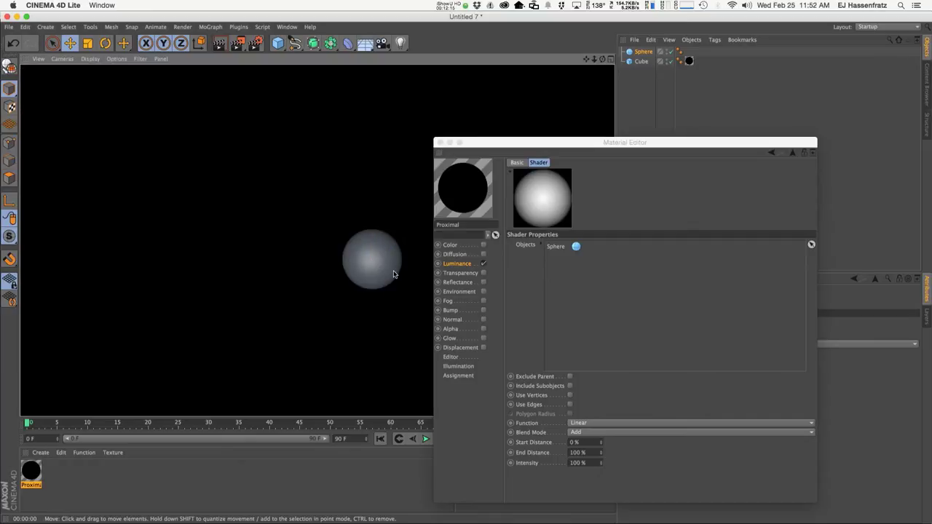
left_click(391, 271)
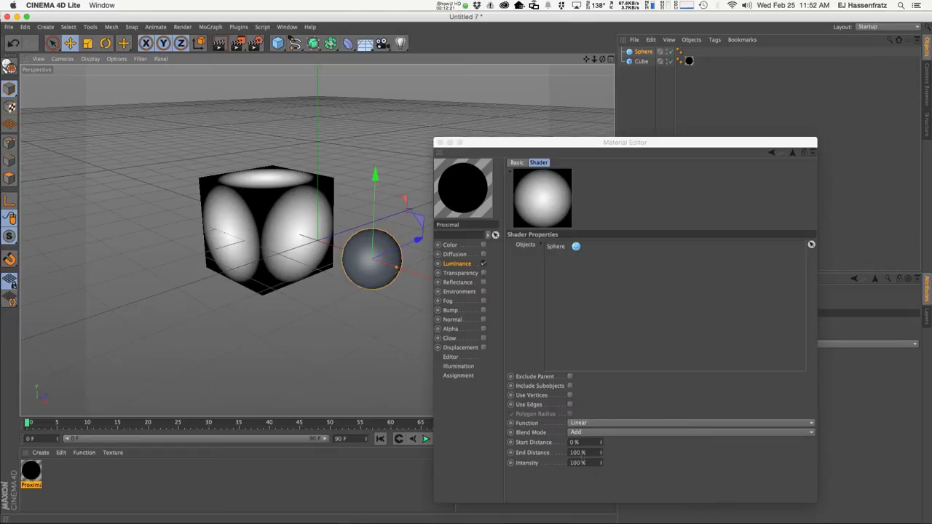
left_click_drag(601, 453, 616, 452)
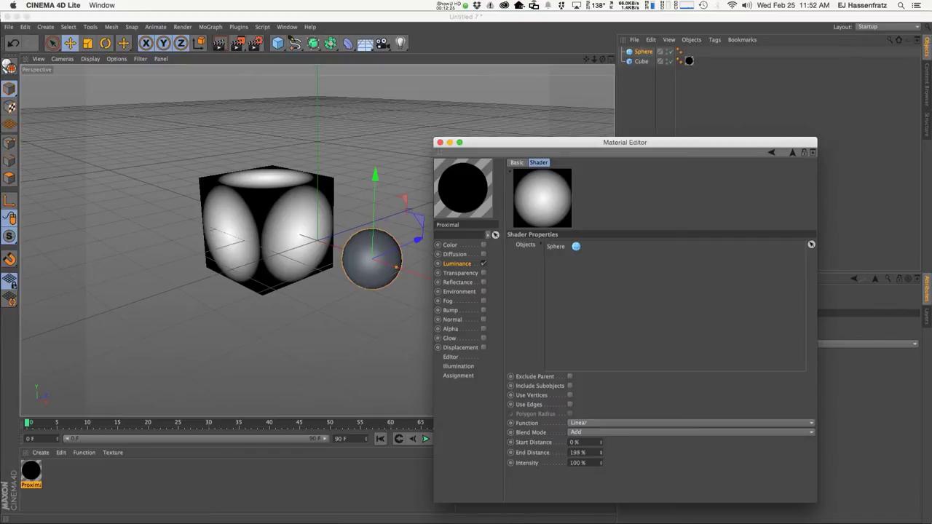
left_click(375, 268)
key("super+r")
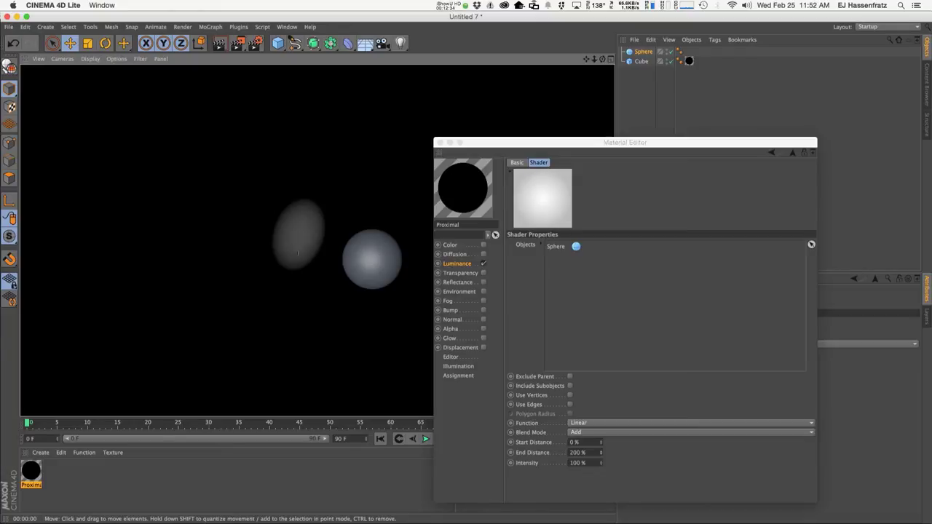
Move the sphere right of the cube and try End Distance 500%, then 100%
left_click(360, 257)
left_click_drag(526, 142, 612, 114)
left_click_drag(437, 282, 519, 309)
left_click(680, 425)
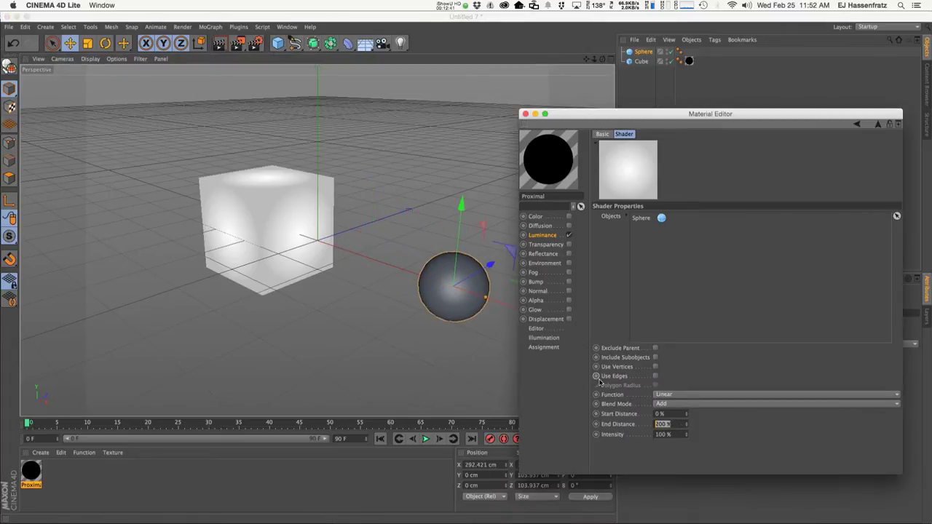
type("500")
key("Return")
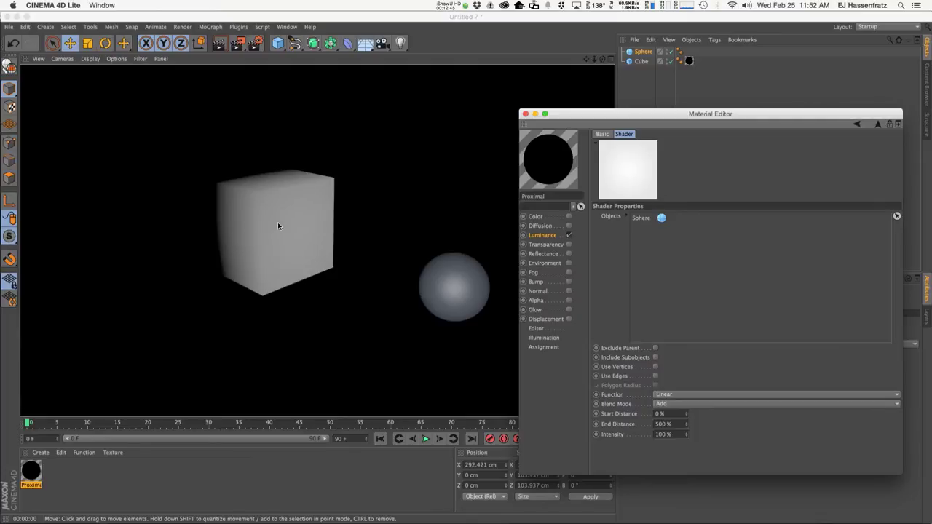
left_click(676, 426)
key("BackSpace")
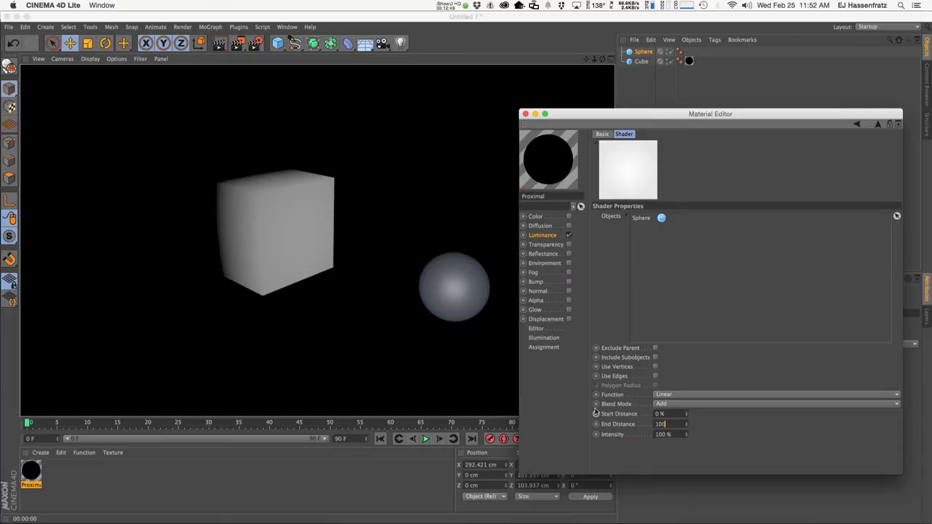
type("100")
key("Return")
Test sphere positions and sizes inside the cube with render previews, ending with it on the right
left_click_drag(497, 315, 348, 251)
key("ctrl+r")
key("ctrl+r")
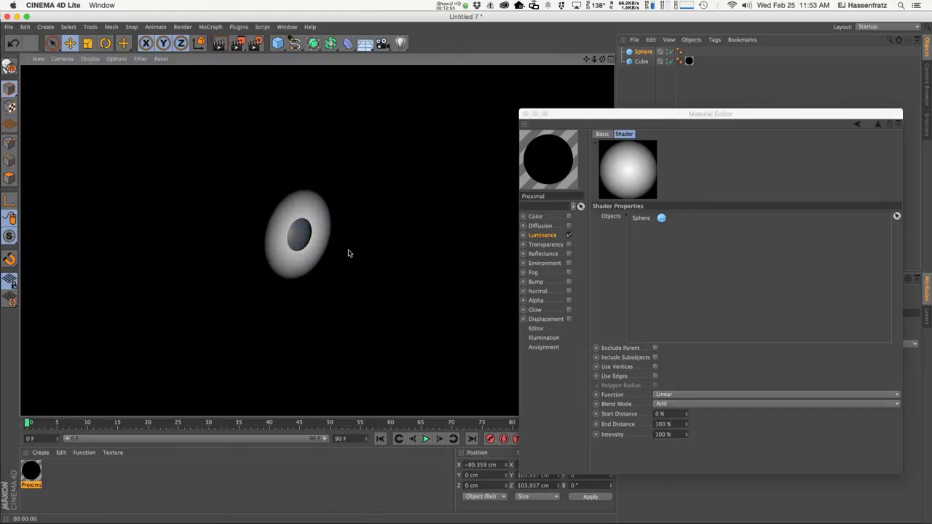
left_click(321, 252)
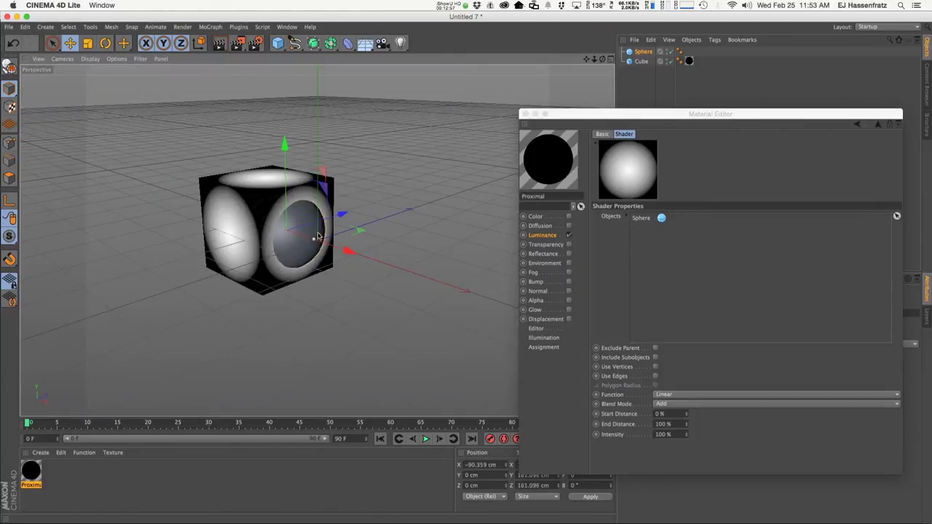
left_click_drag(319, 237, 327, 233)
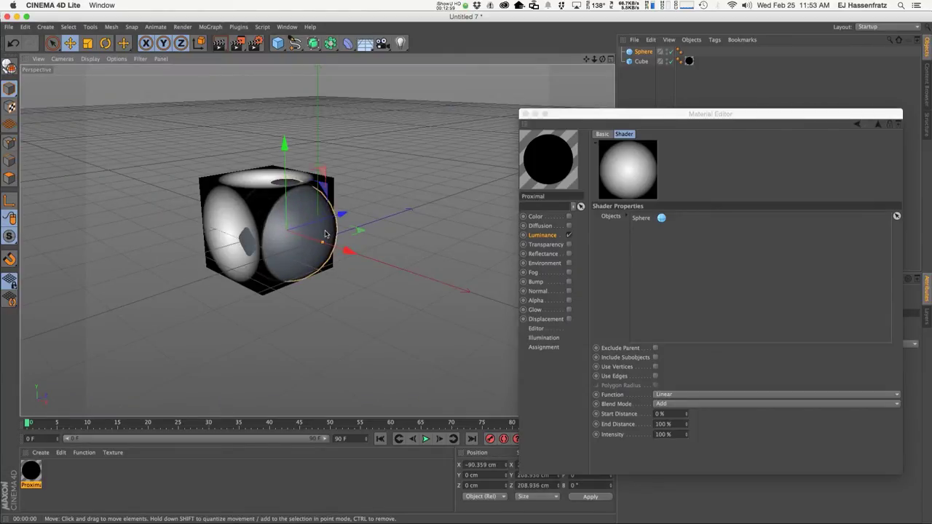
key("ctrl+r")
left_click_drag(309, 251, 369, 265)
key("ctrl+r")
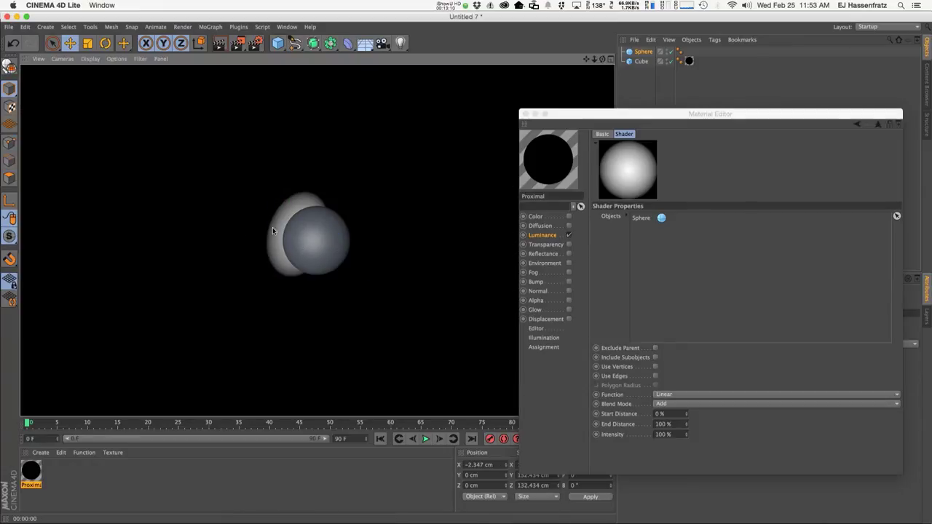
left_click(307, 251)
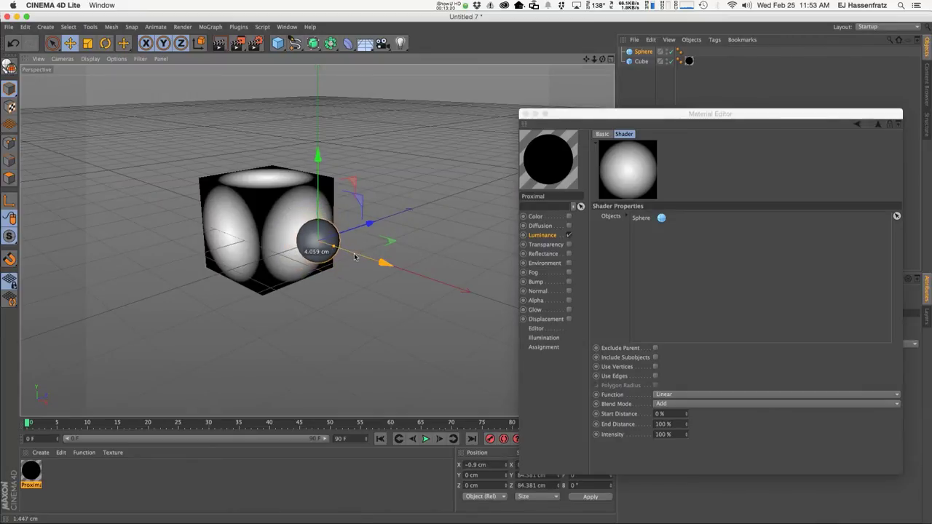
left_click_drag(382, 262, 413, 273)
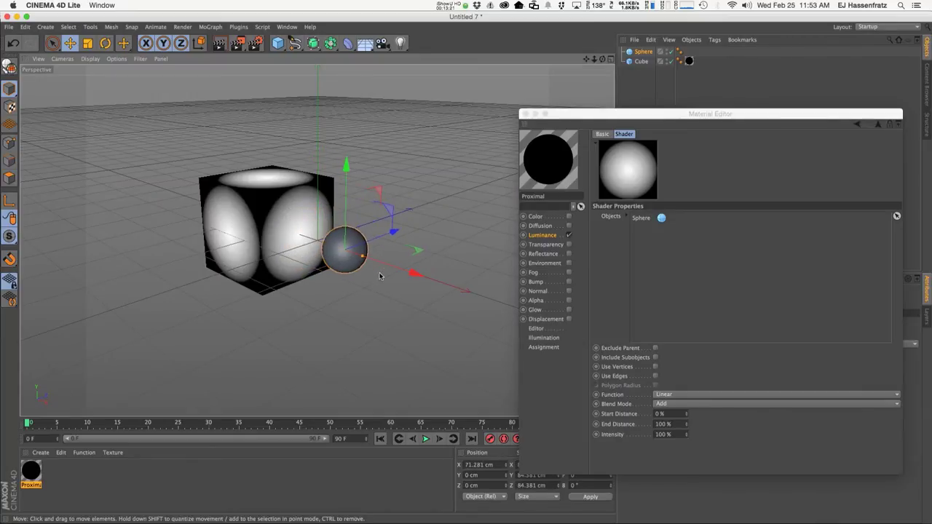
left_click(614, 377)
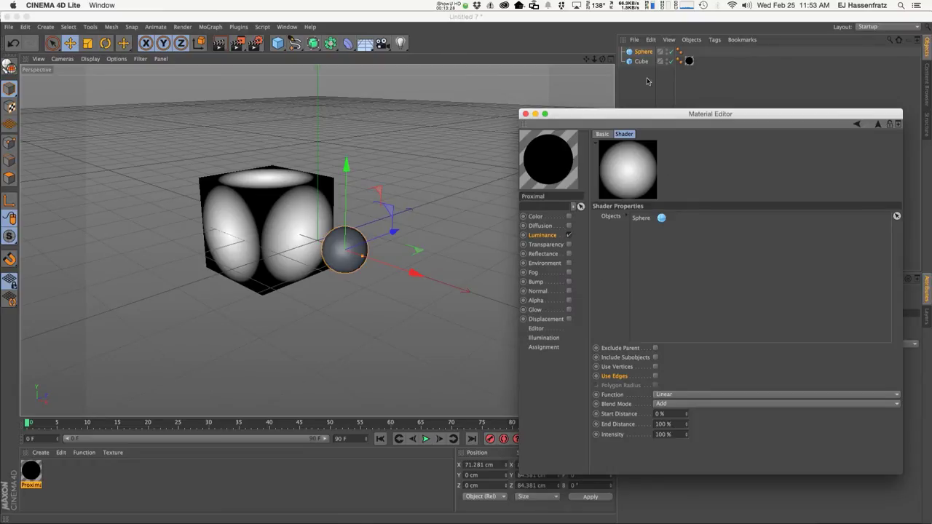
Delete the Sphere, make the Cube the Proximal shader's object, and enable Use Edges
left_click(644, 52)
key("Delete")
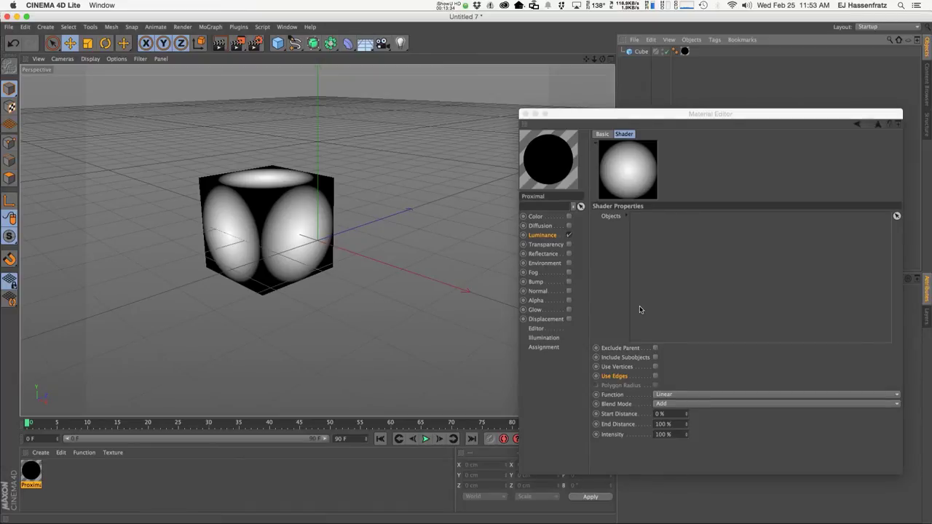
left_click_drag(627, 116, 580, 123)
left_click_drag(641, 52, 659, 292)
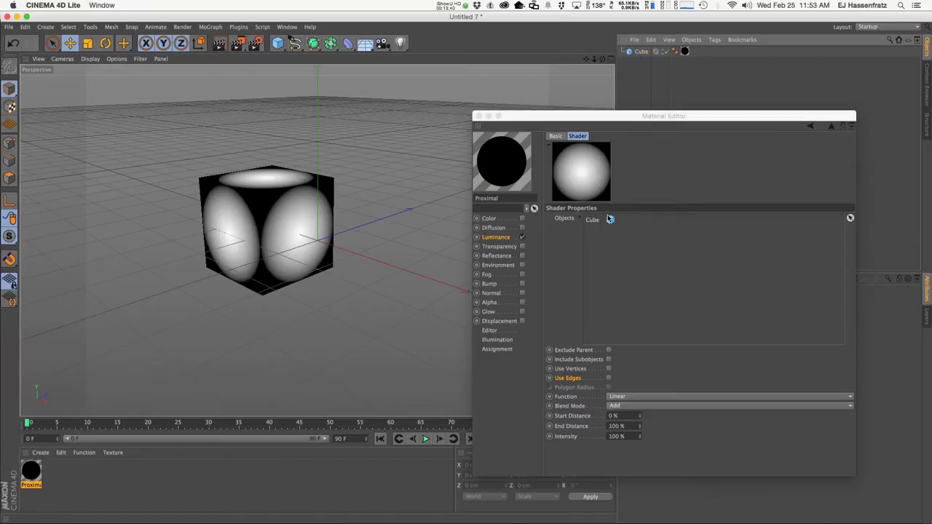
left_click(610, 379)
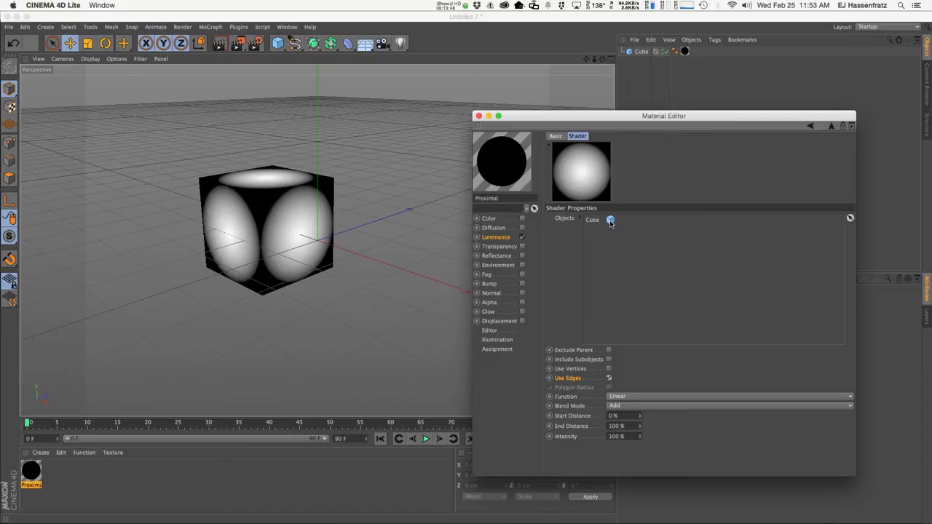
Make the Cube editable with C, select several of its edges, and render the edge glow
left_click(635, 52)
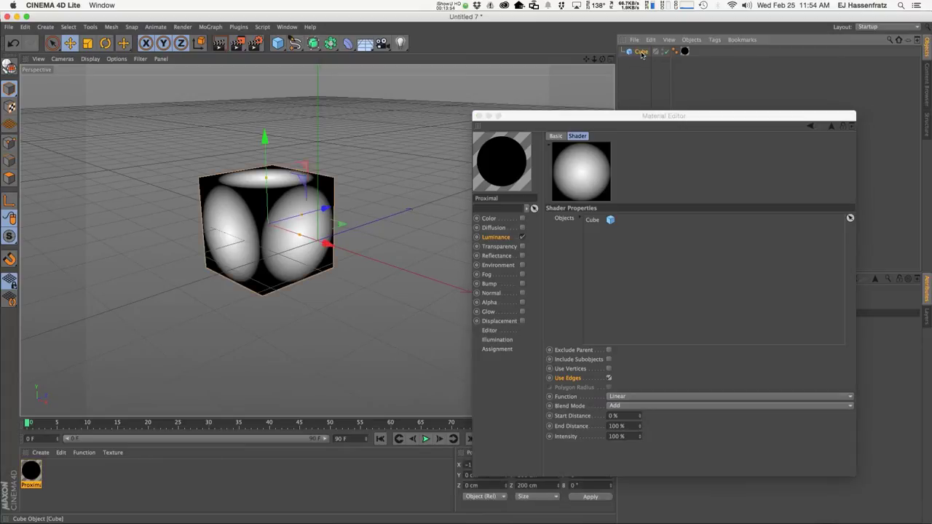
key("c")
left_click(627, 311)
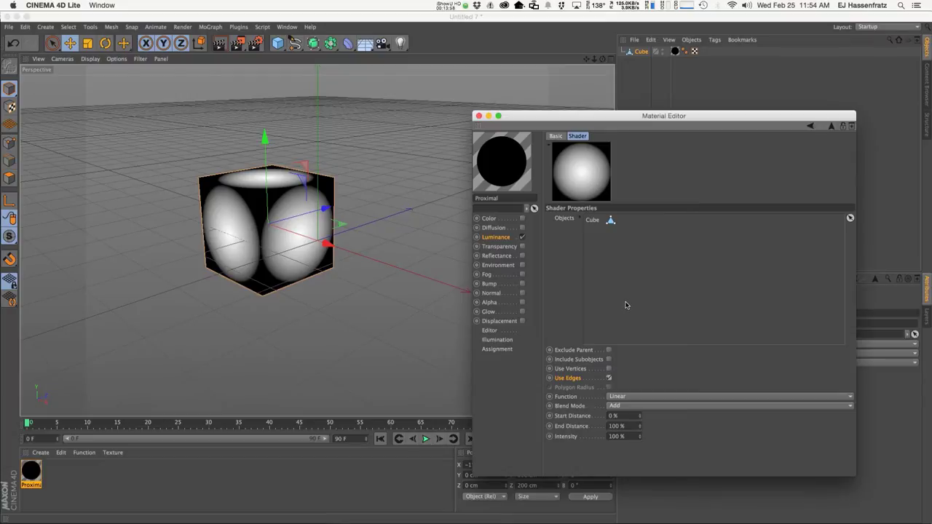
left_click(261, 230)
left_click(332, 183)
left_click(319, 183)
left_click(296, 183)
left_click(240, 194)
left_click(264, 243)
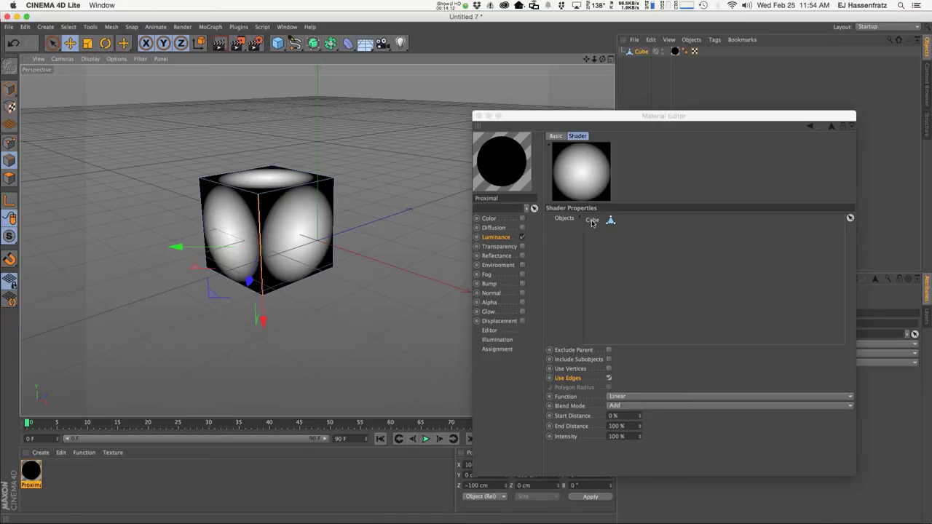
key("super+r")
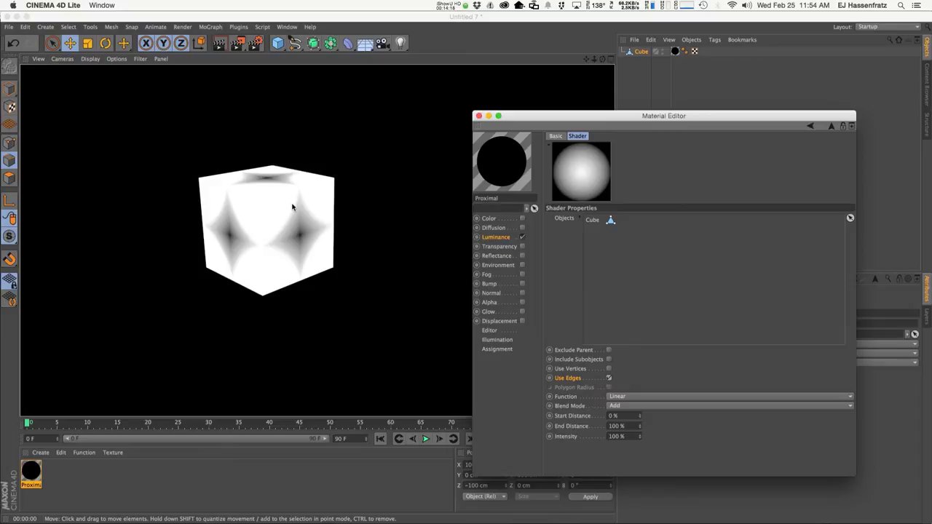
Lower End Distance through 93%, 30% and 2% with test renders, then enter 0.5%
left_click_drag(640, 427, 640, 434)
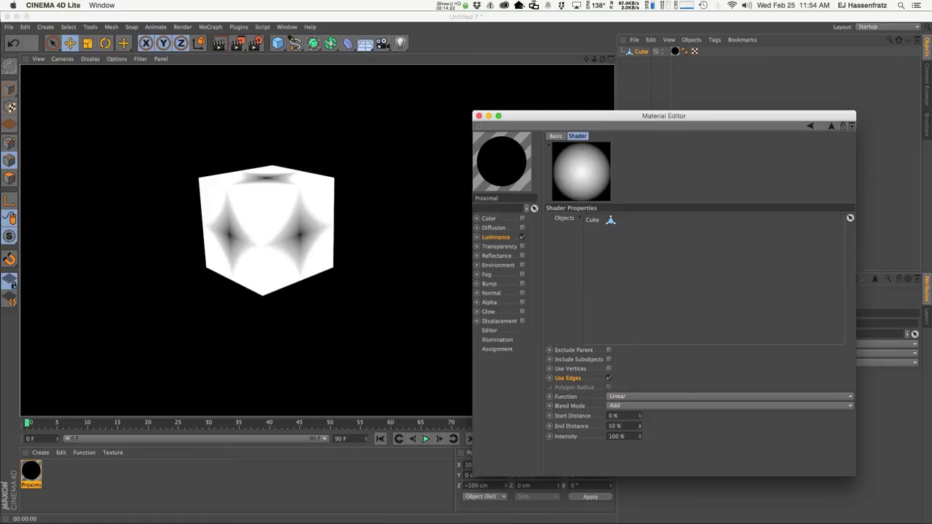
left_click_drag(639, 427, 635, 430)
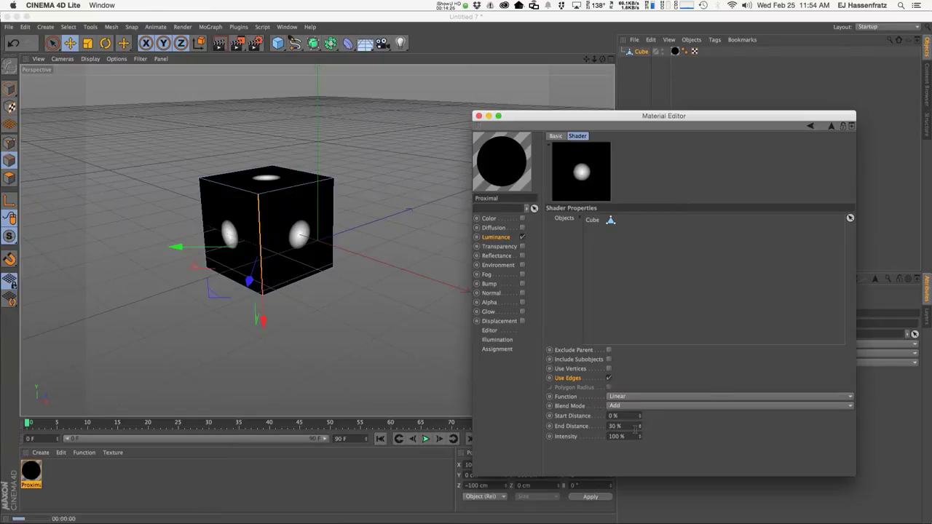
key("super+r")
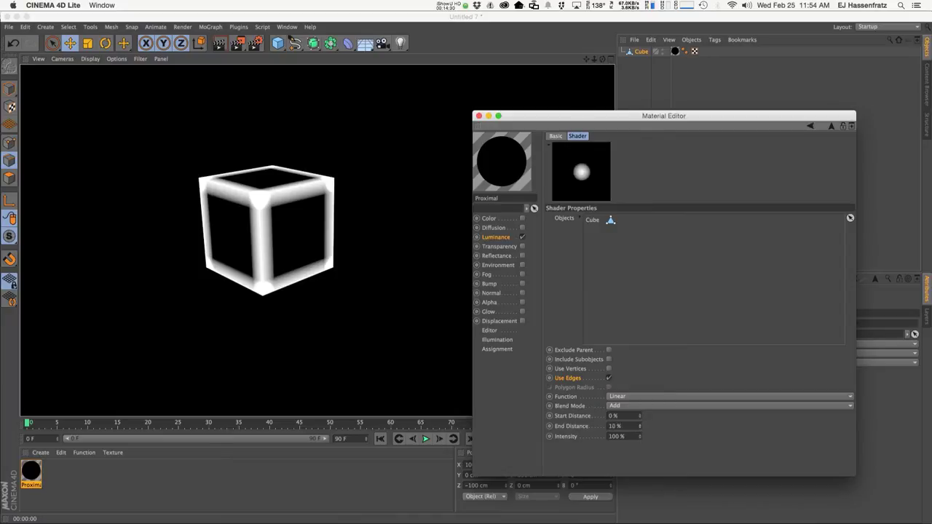
left_click_drag(639, 427, 641, 432)
key("super+r")
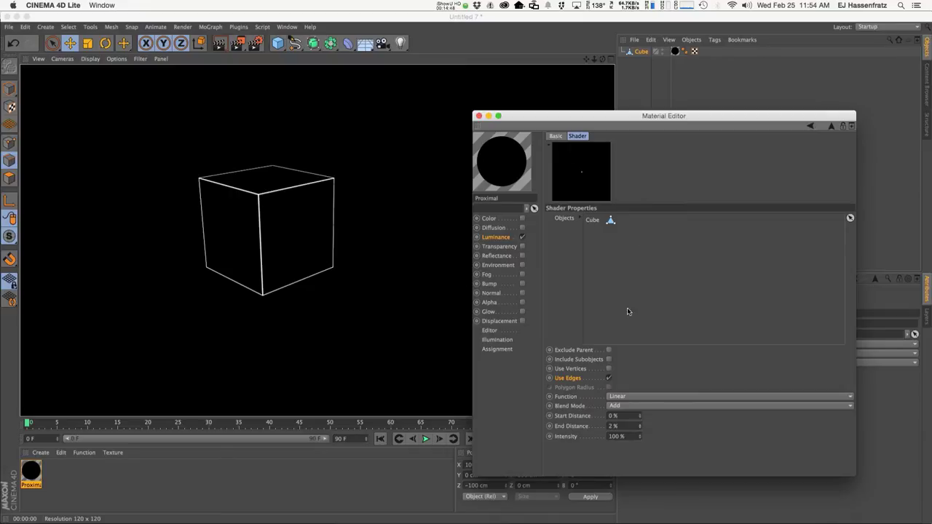
double_click(615, 426)
type("0.5")
key("Return")
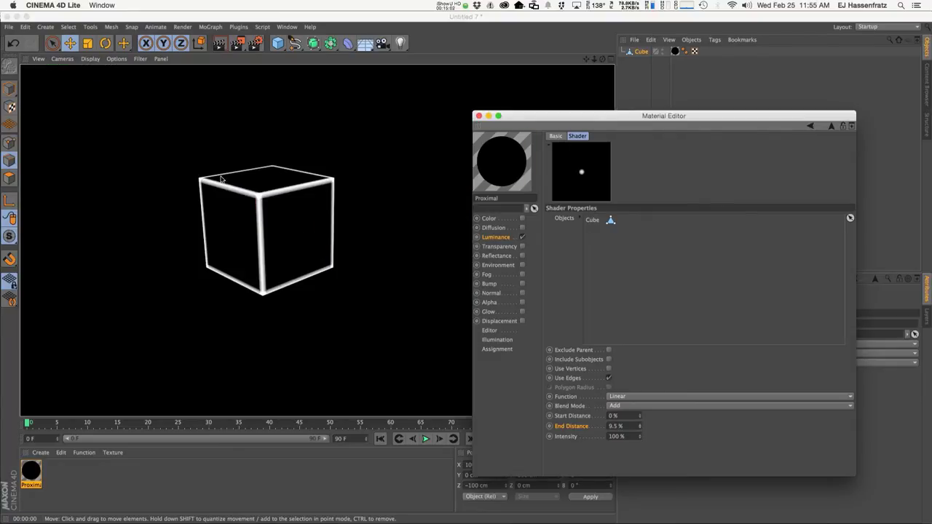
Set End Distance to 1%, zoom in on the cube, and set Intensity to 350%
double_click(616, 426)
type("1")
key("Return")
left_click(267, 202)
scroll(266, 202, "up", 5)
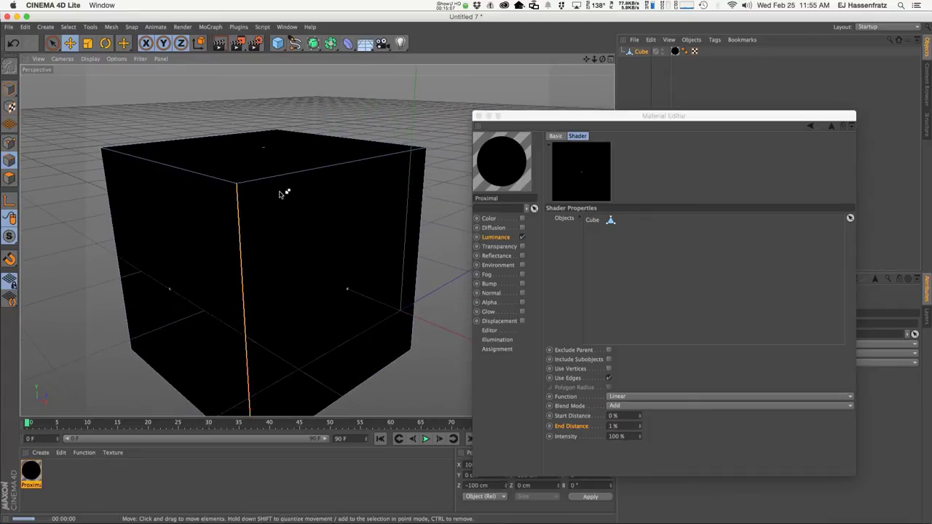
scroll(292, 175, "up", 5)
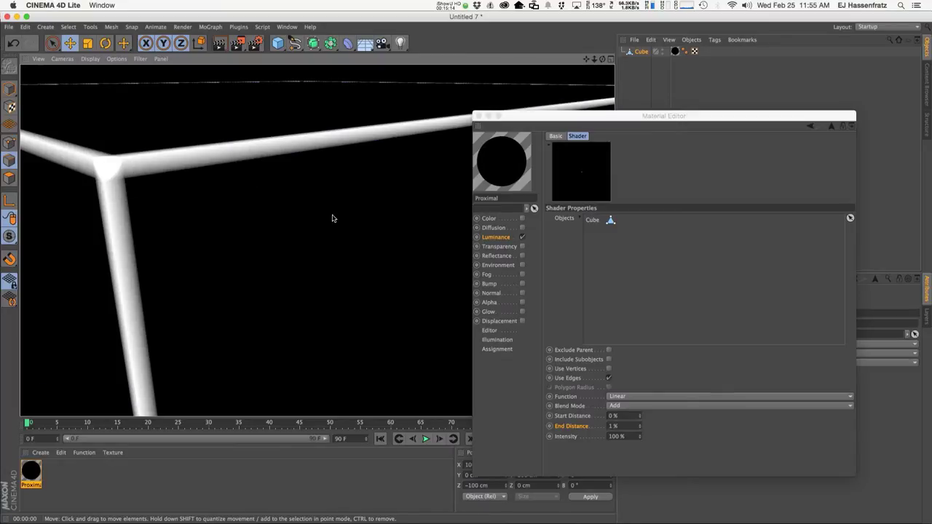
left_click(631, 437)
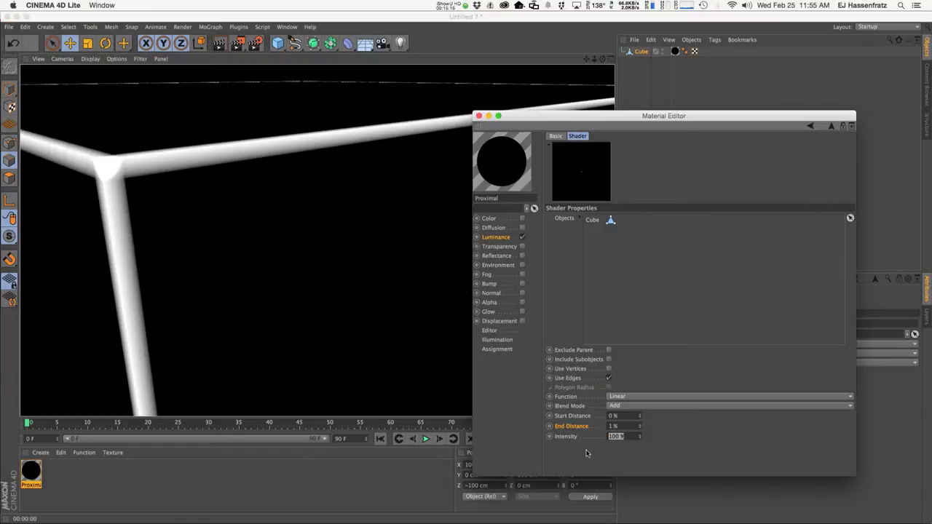
type("350")
key("Return")
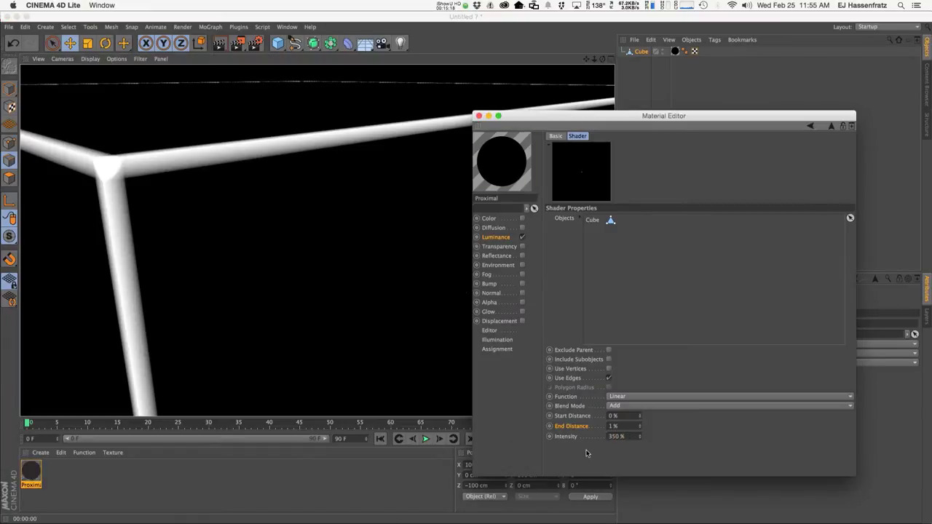
left_click(268, 155)
Compare Intensity 500% in a render, then return to 350% and render the final outlines
double_click(617, 437)
type("500")
key("Return")
key("super+r")
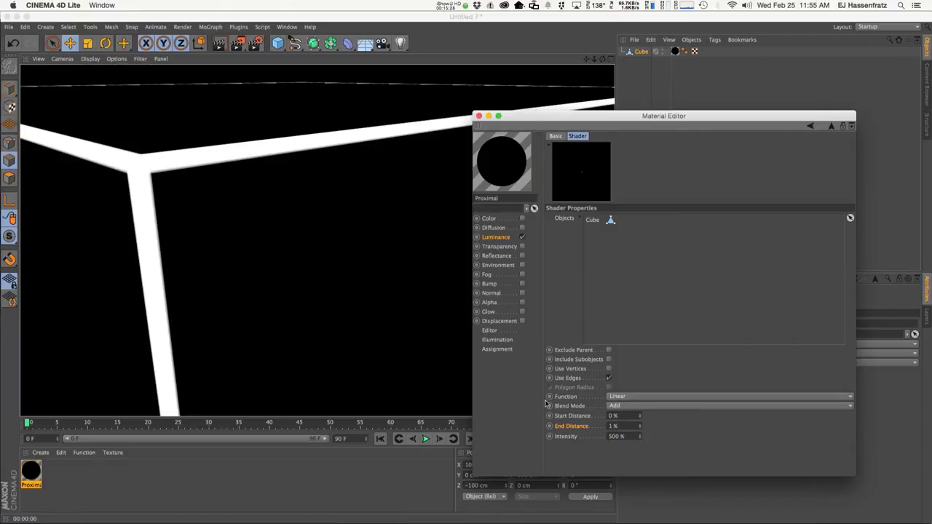
left_click(375, 271)
scroll(306, 251, "down", 8)
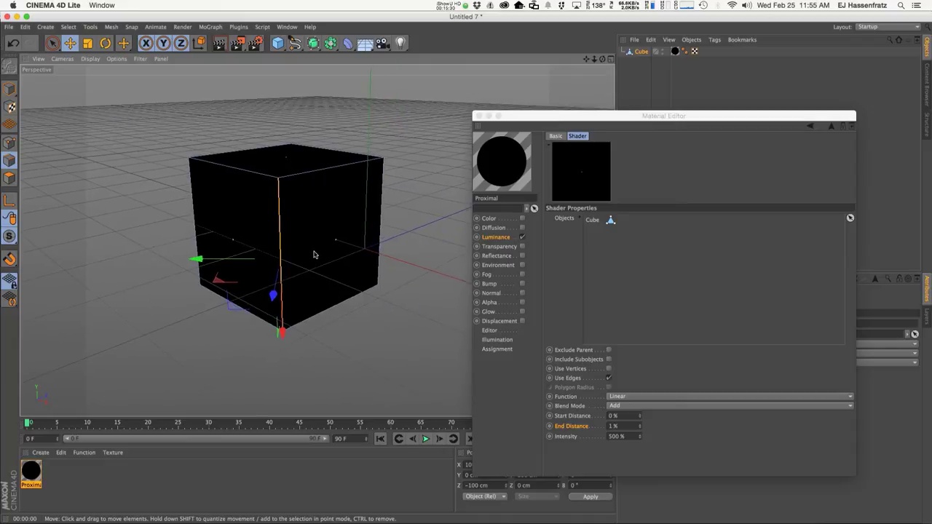
key("super+r")
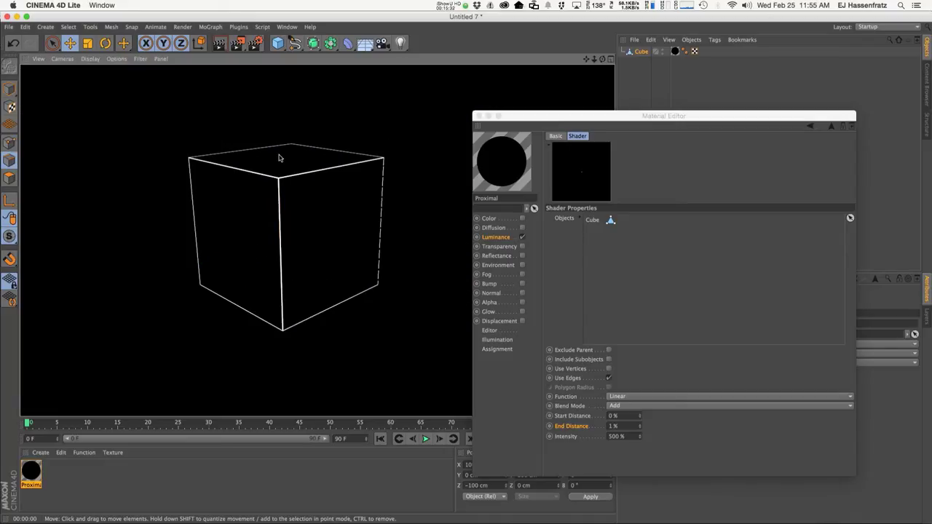
left_click(618, 437)
type("350")
key("Return")
key("Return")
left_click(424, 367)
key("super+r")
Duplicate the Cube as Cube.1, move it up-right, scale it down, and render
left_click(10, 88)
left_click_drag(522, 116, 587, 126)
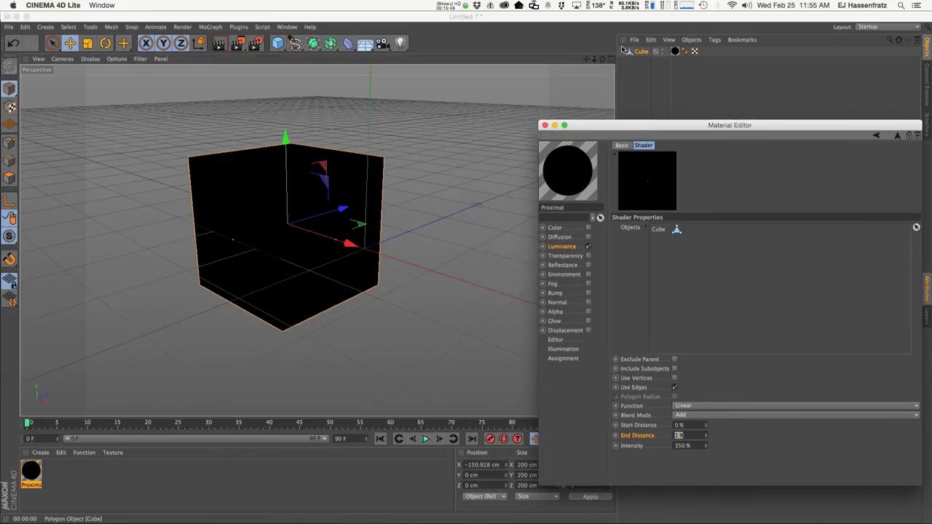
left_click_drag(638, 53, 650, 81, "ctrl")
left_click_drag(350, 243, 479, 143)
left_click_drag(466, 222, 272, 268)
key("e")
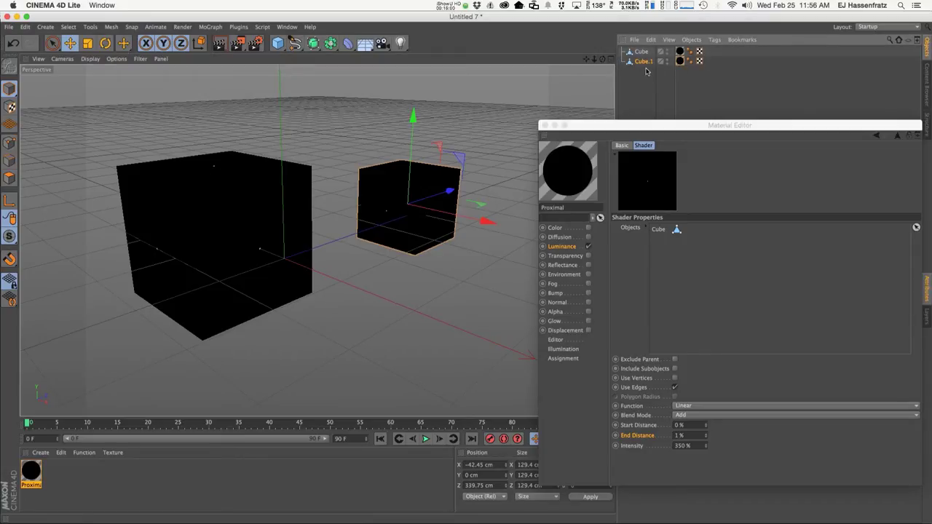
key("ctrl+r")
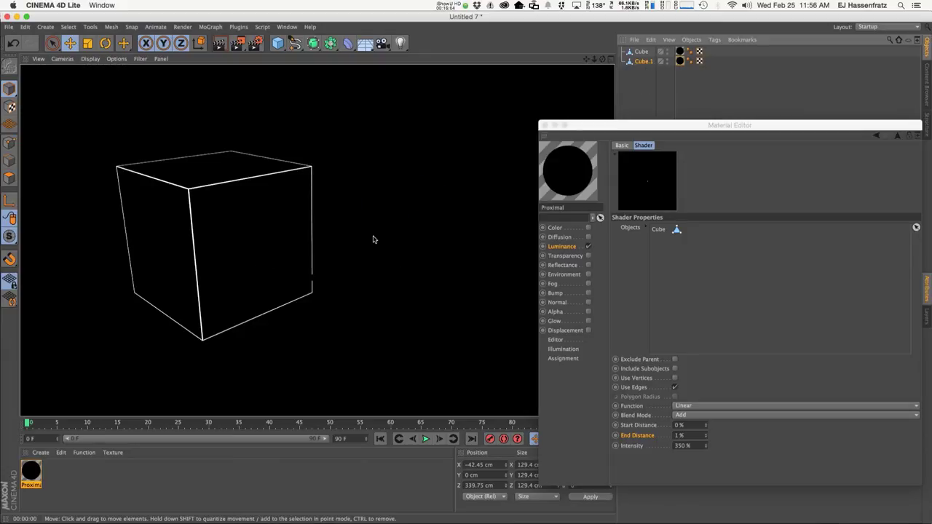
Add Cube.1 to the Proximal shader's Objects list and render both cube outlines
left_click(642, 63)
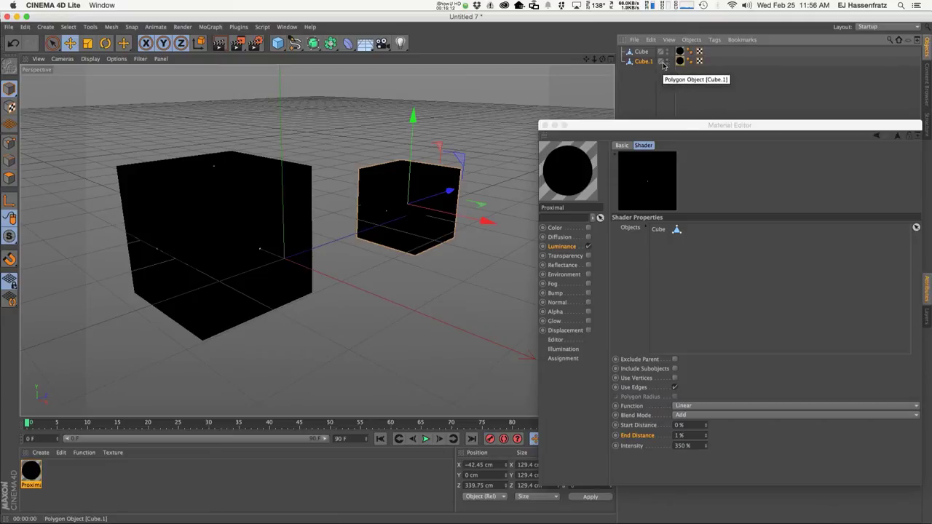
mouse_move(648, 64)
left_mouse_down()
mouse_move(671, 183)
mouse_move(665, 241)
left_mouse_up()
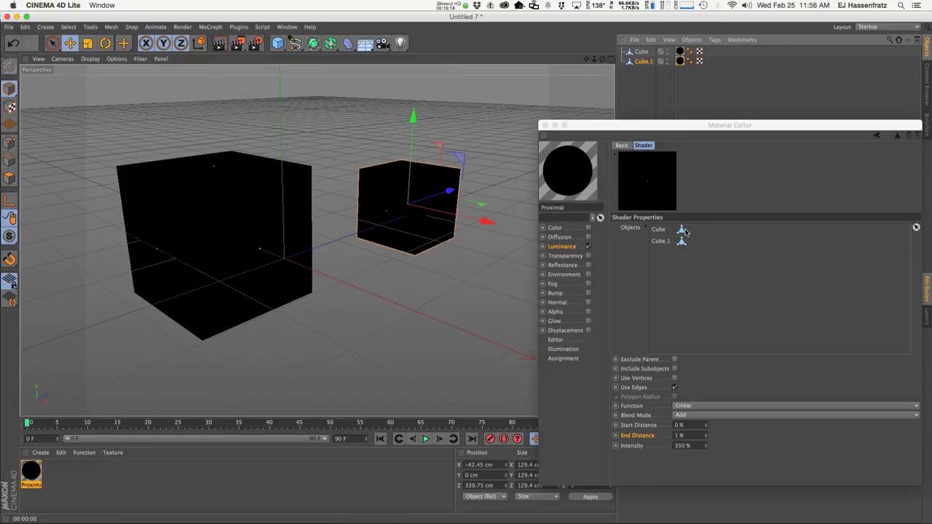
left_click(661, 245)
key("super+r")
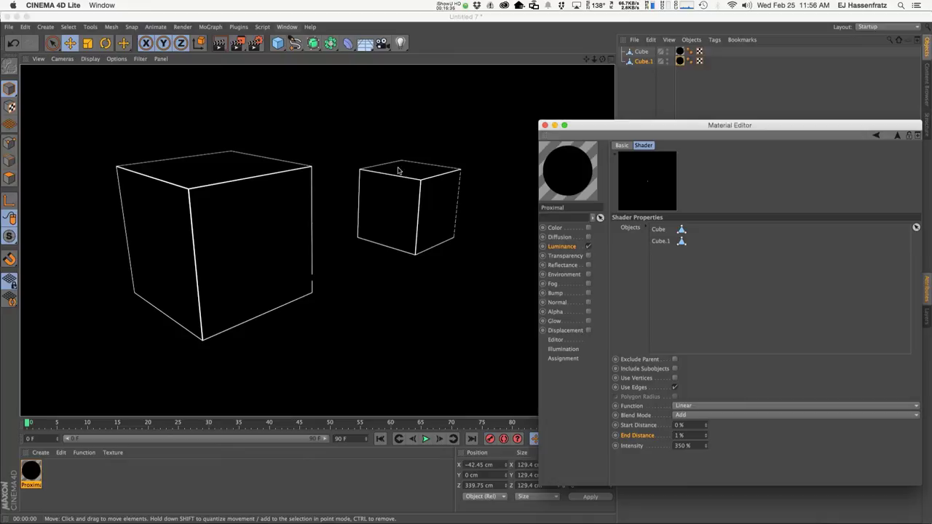
Inspect the Circles and Lines Proximal shaders in turntable_lines.c4d, then switch to shape_outlines_start.c4d
left_click(287, 27)
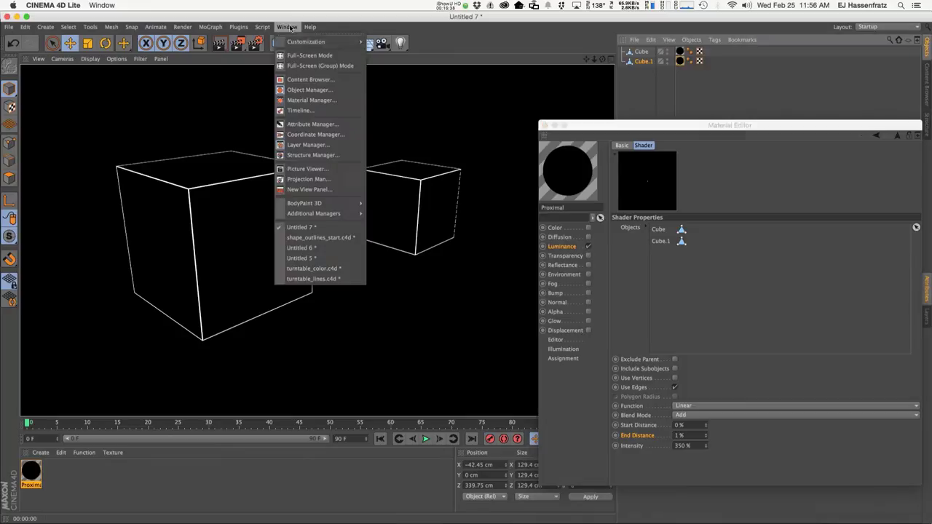
left_click(343, 279)
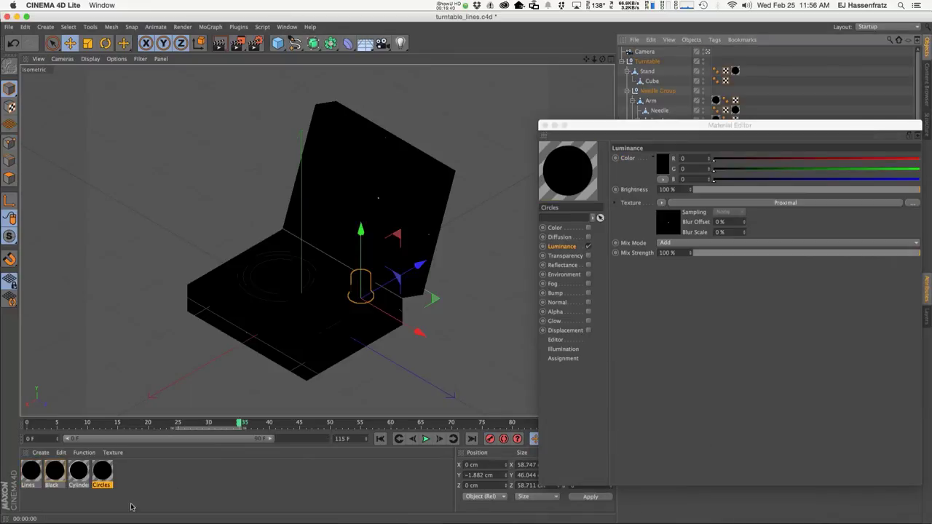
left_click(769, 204)
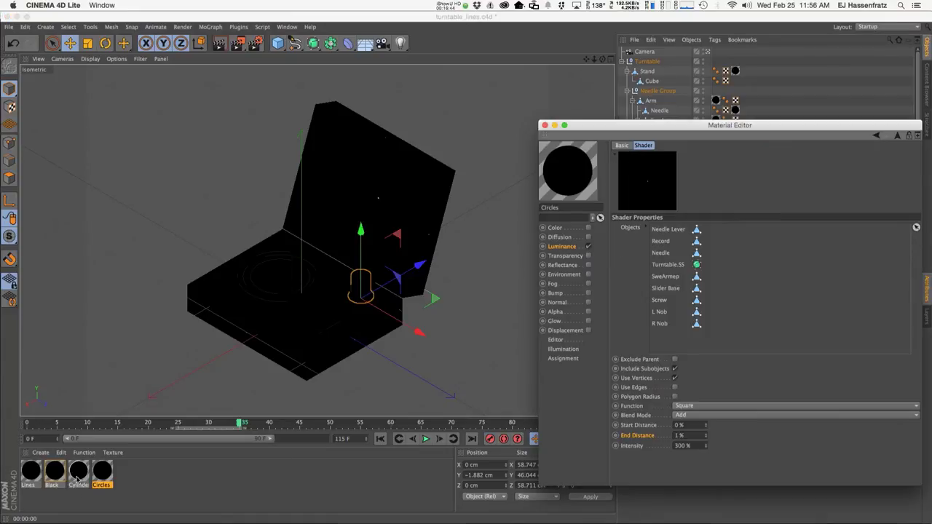
left_click(29, 473)
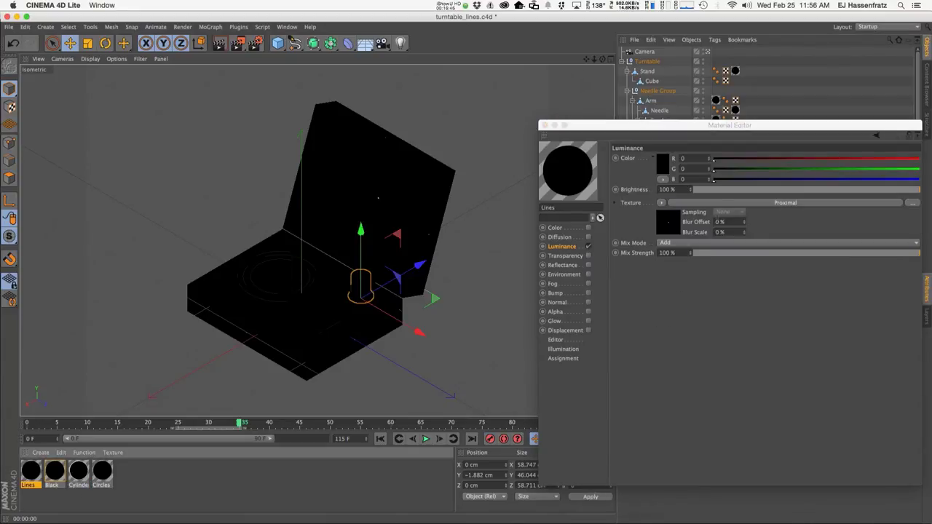
left_click(722, 206)
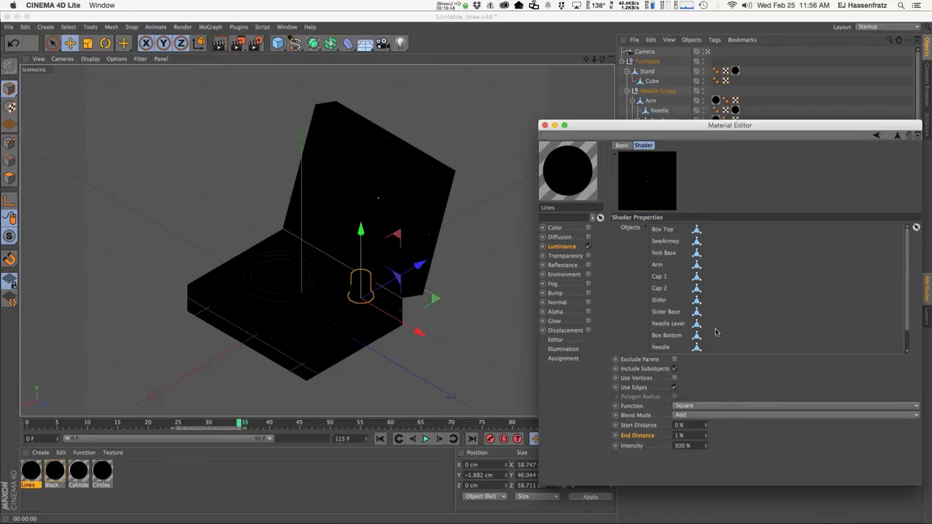
left_click_drag(912, 231, 910, 270)
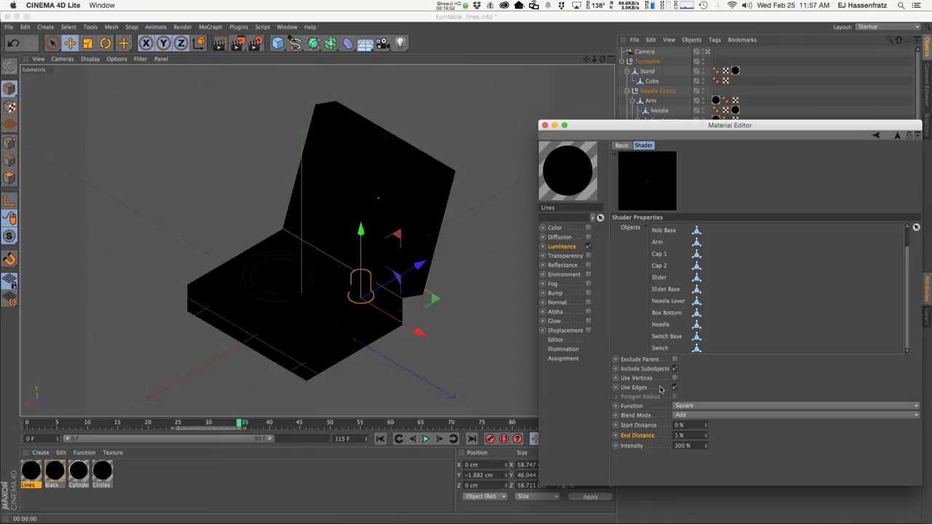
left_click(286, 26)
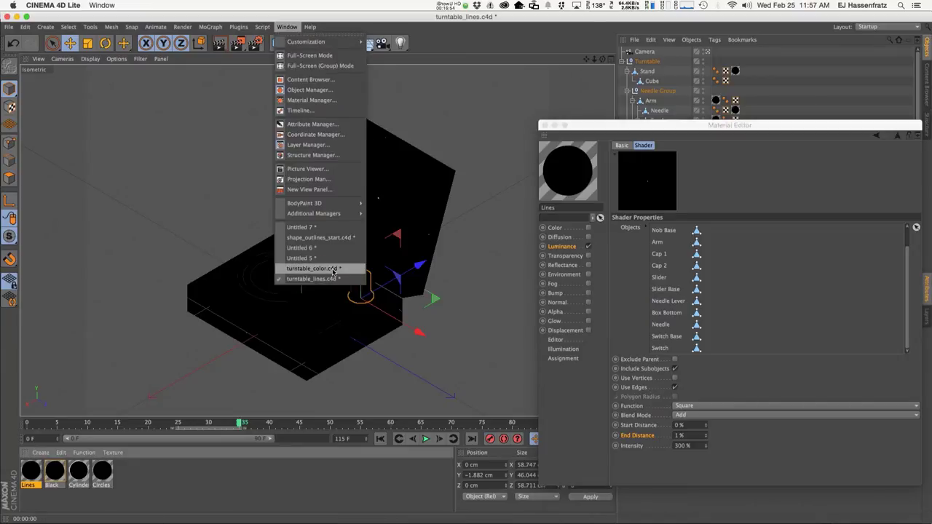
left_click(320, 237)
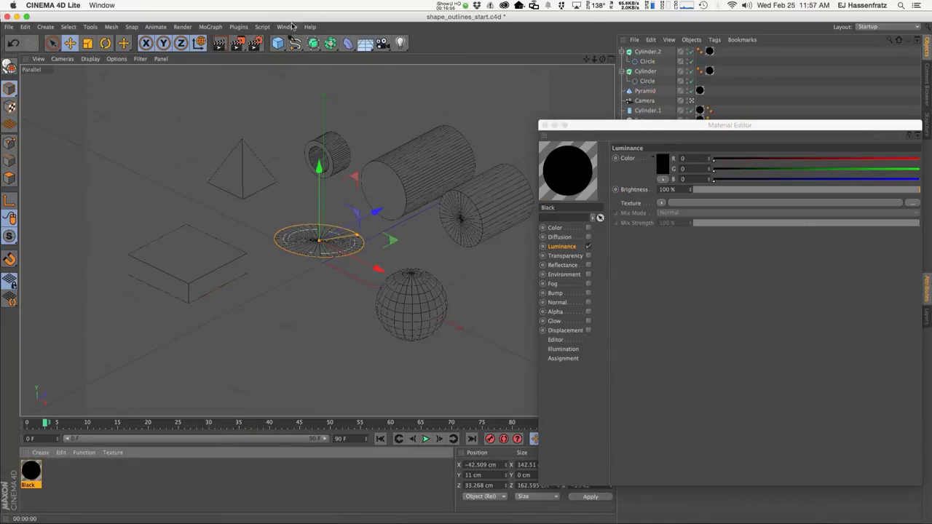
Create a new material and enable only its Luminance channel, turning off Color and Reflectance
left_click(131, 343)
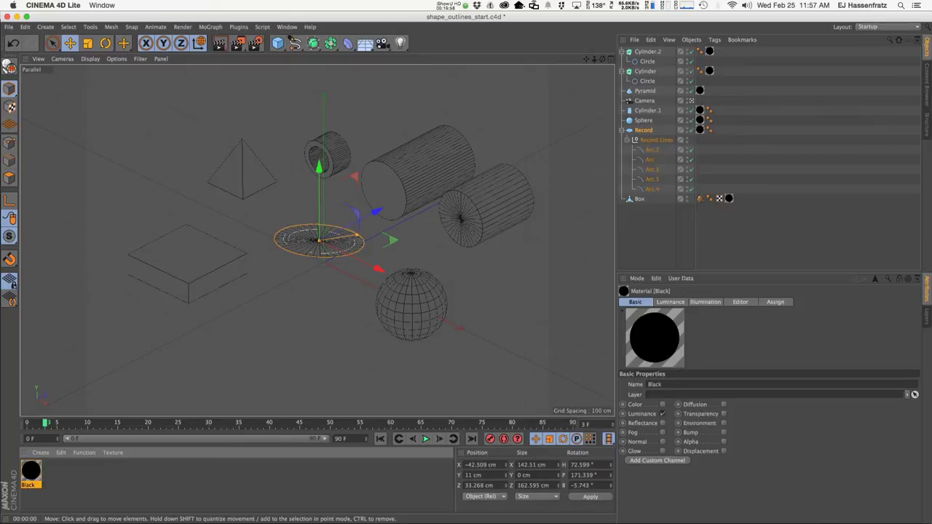
double_click(57, 494)
double_click(31, 472)
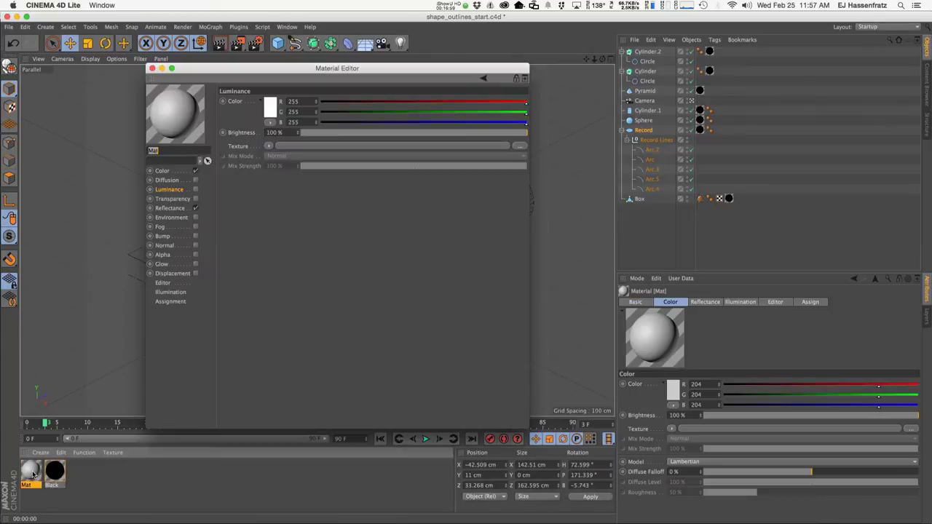
left_click(196, 190)
left_click(195, 170)
left_click(195, 209)
Set the luminance texture to a Proximal shader and add the editable Pyramid and the Box to its objects
left_click(269, 146)
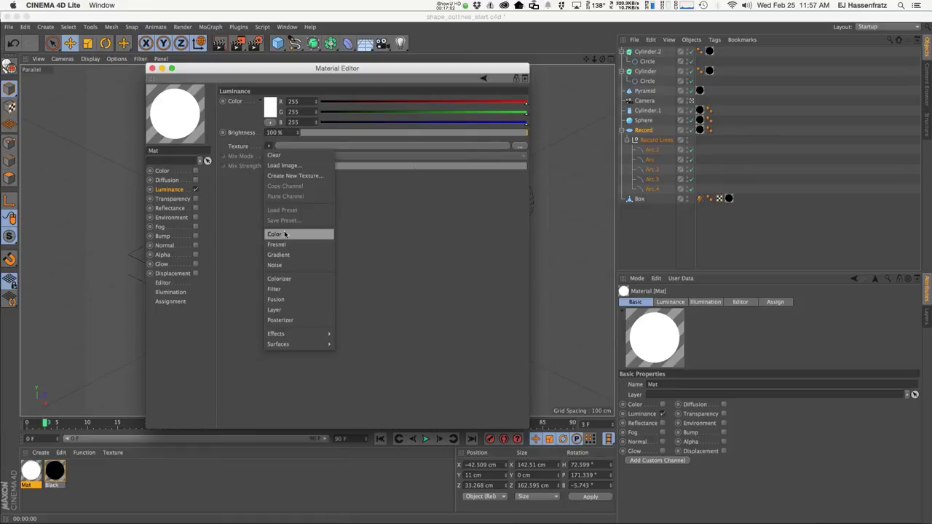
mouse_move(291, 334)
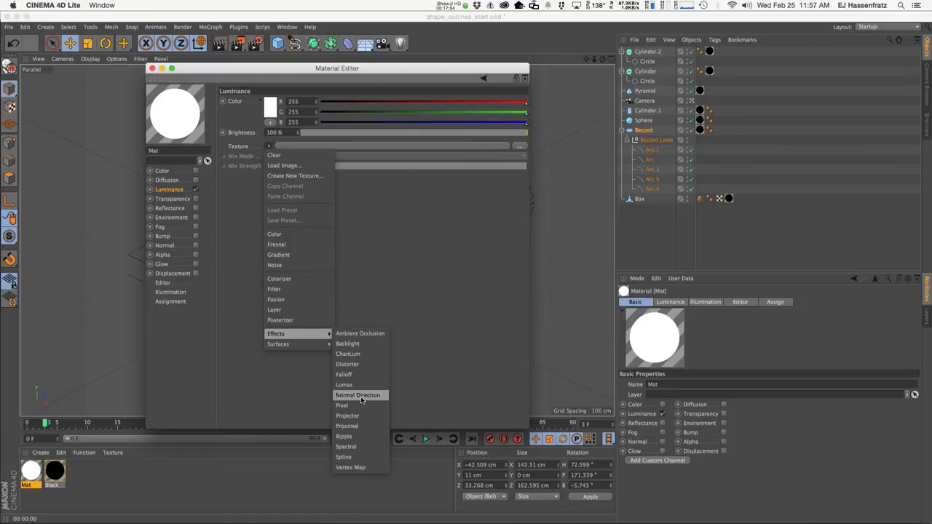
left_click(348, 426)
left_click(303, 149)
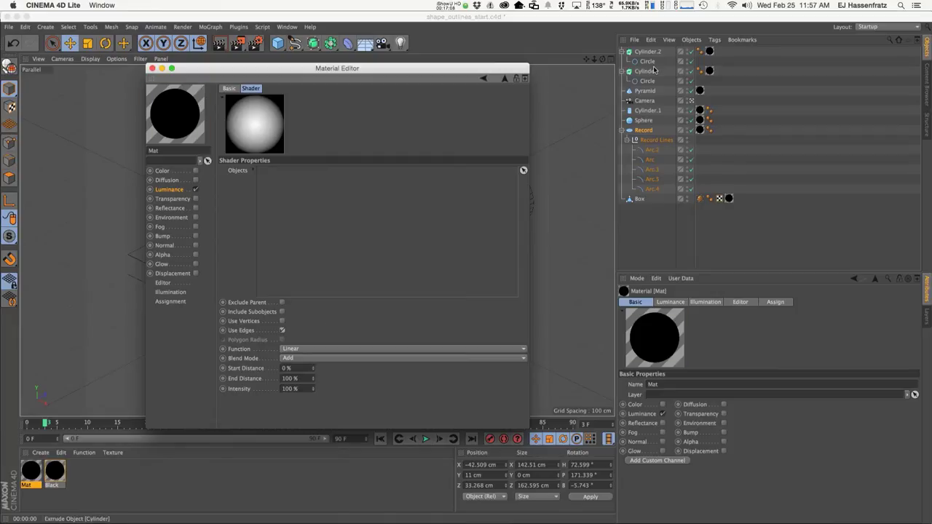
left_click(645, 92)
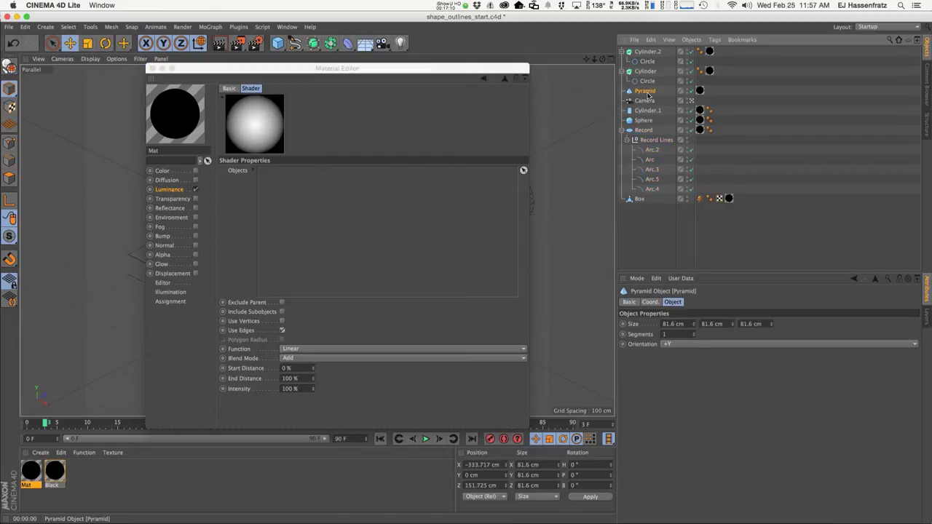
key("c")
left_click_drag(291, 249, 304, 233)
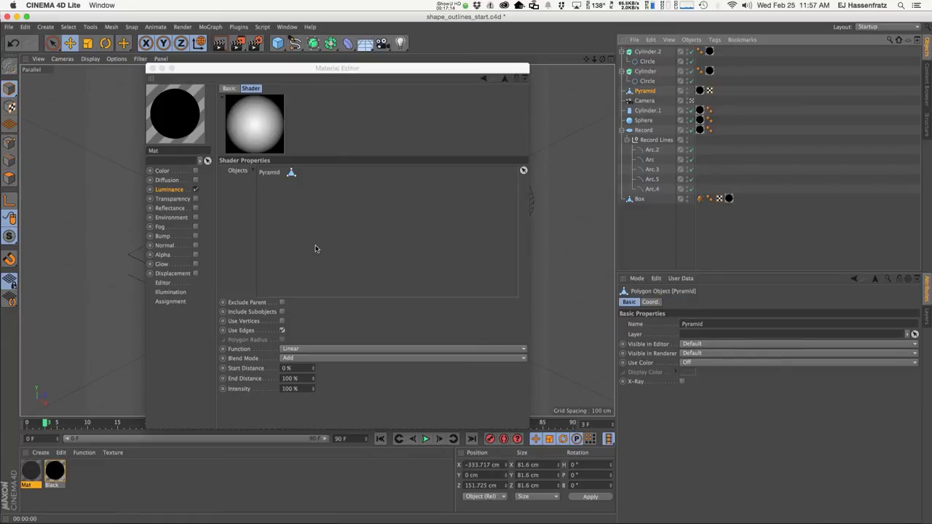
left_click_drag(639, 198, 309, 199)
Set the Proximal End Distance to 1% and Intensity to 350%, then render to check the outlines
left_click_drag(302, 71, 561, 91)
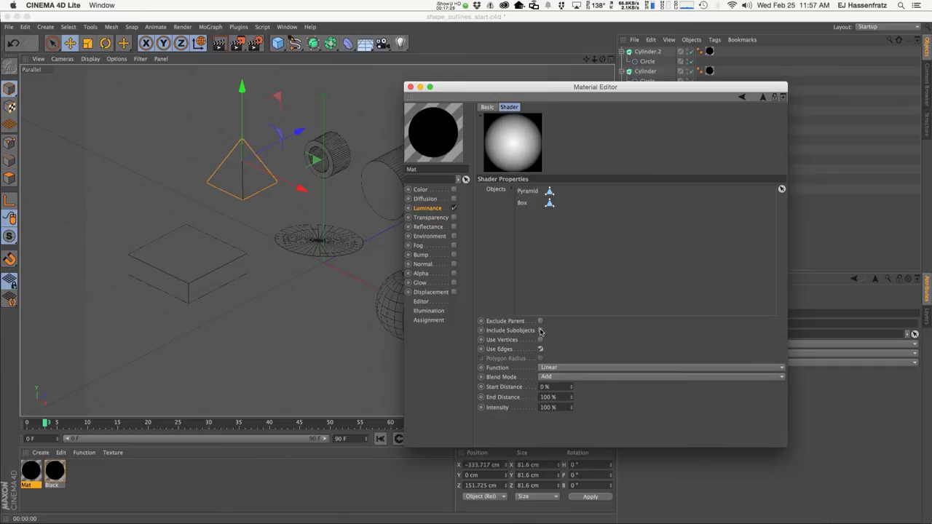
left_click(546, 397)
type("1")
key("Return")
left_click(557, 407)
key("BackSpace")
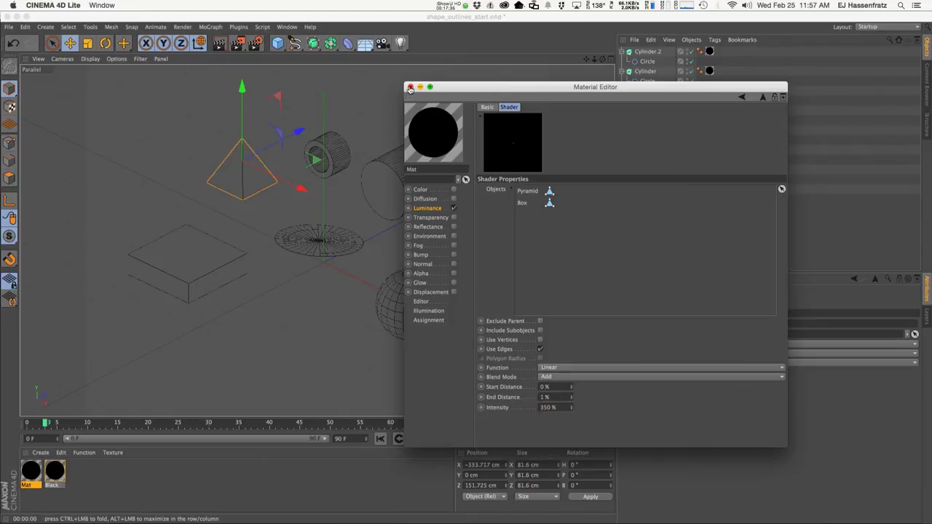
left_click_drag(556, 87, 537, 195)
key("ctrl+r")
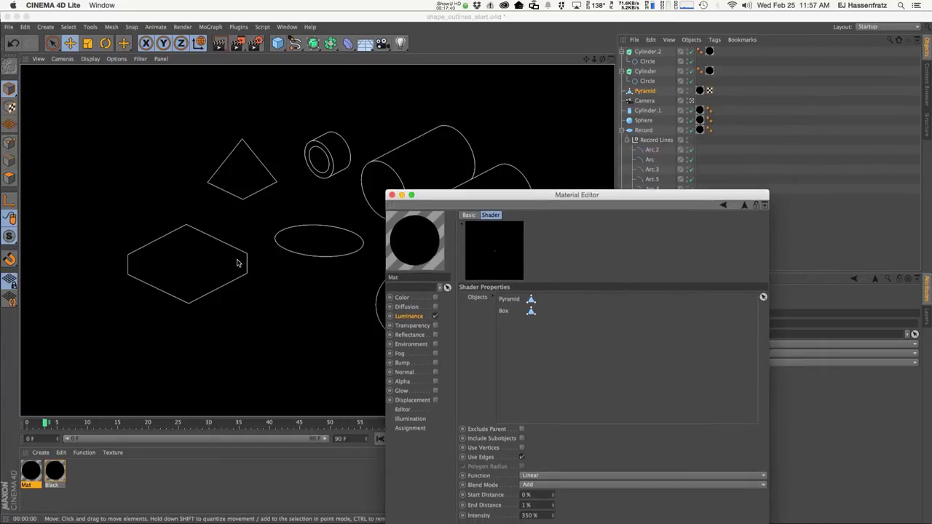
Close the material editor and rename the new material 'Proximal'
left_click(392, 197)
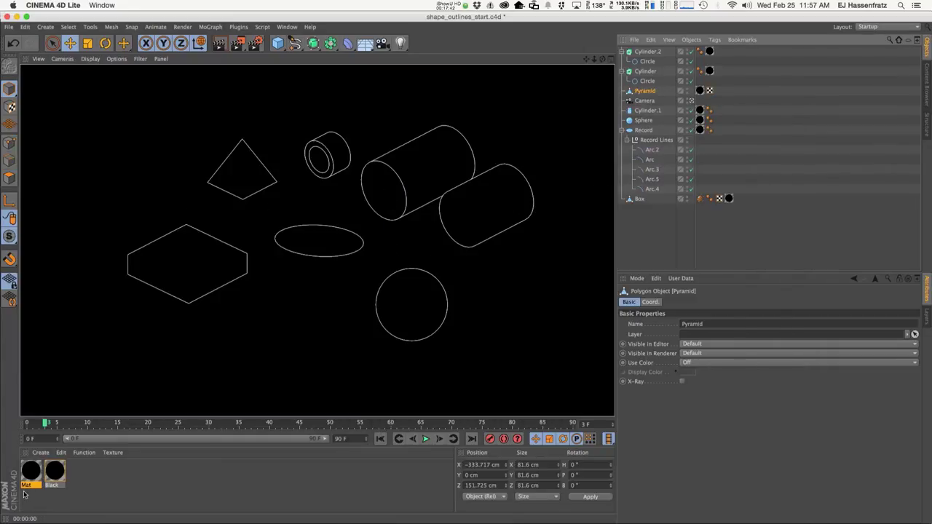
left_click(29, 484)
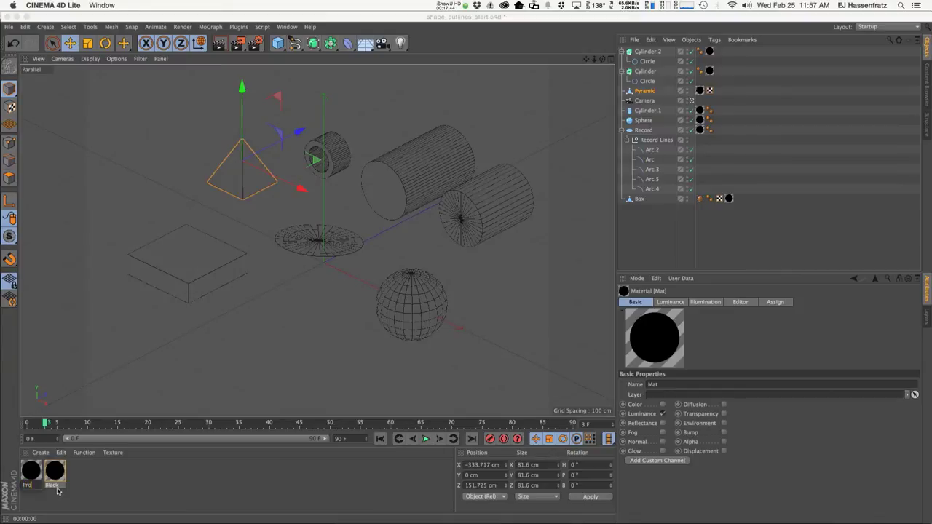
type("Proximal")
key("Return")
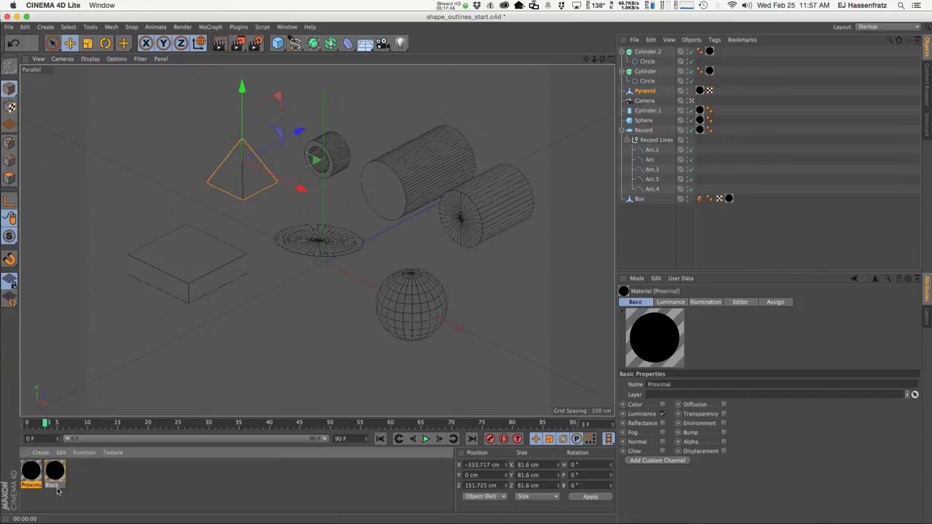
Assign Proximal to the Box's texture tag in place of Black and render the white outlines
left_click_drag(54, 473, 728, 198)
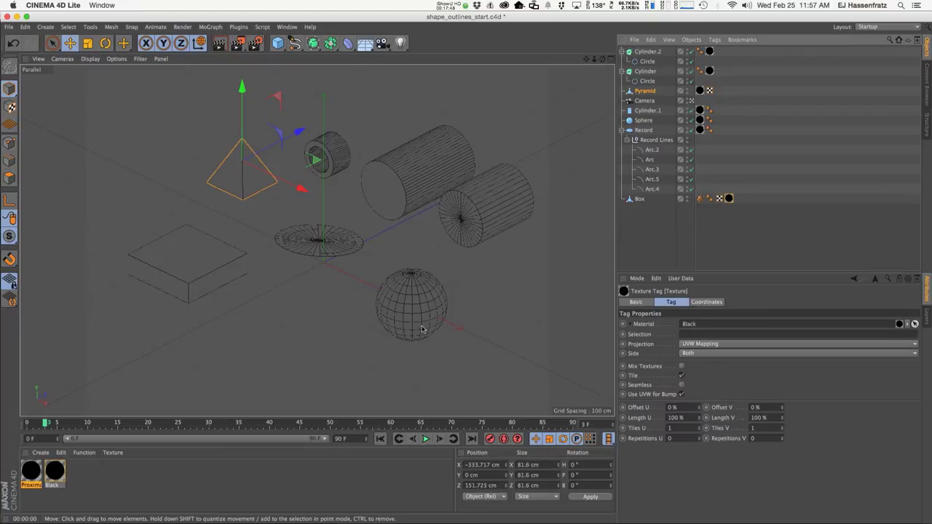
left_click_drag(24, 482, 751, 327)
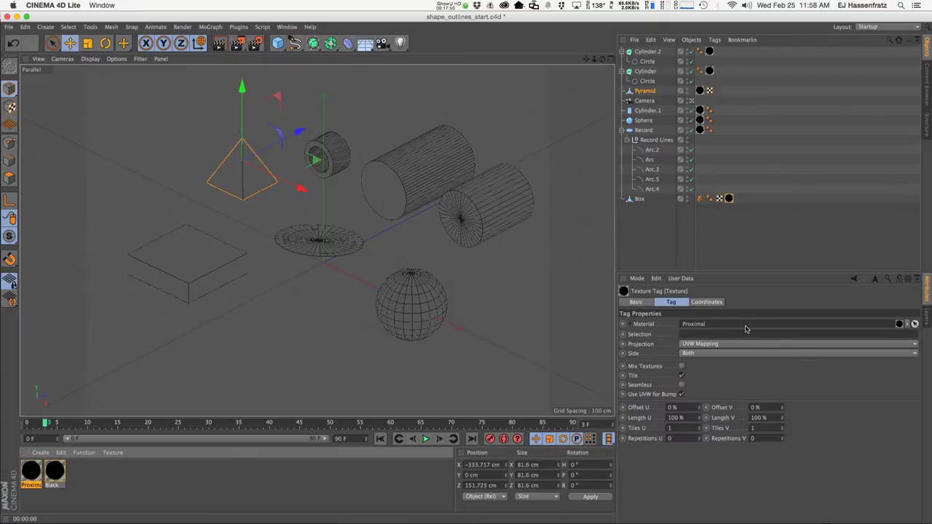
key("ctrl+z")
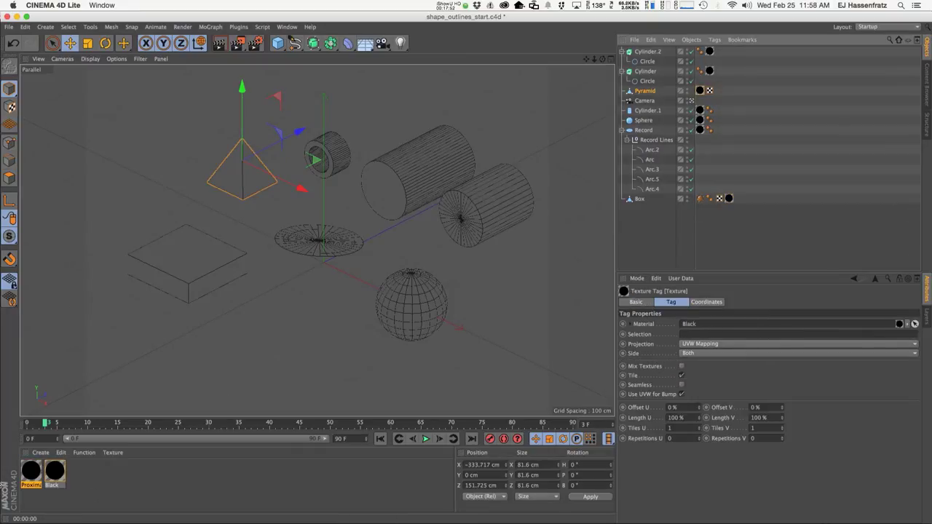
left_click_drag(26, 478, 688, 325)
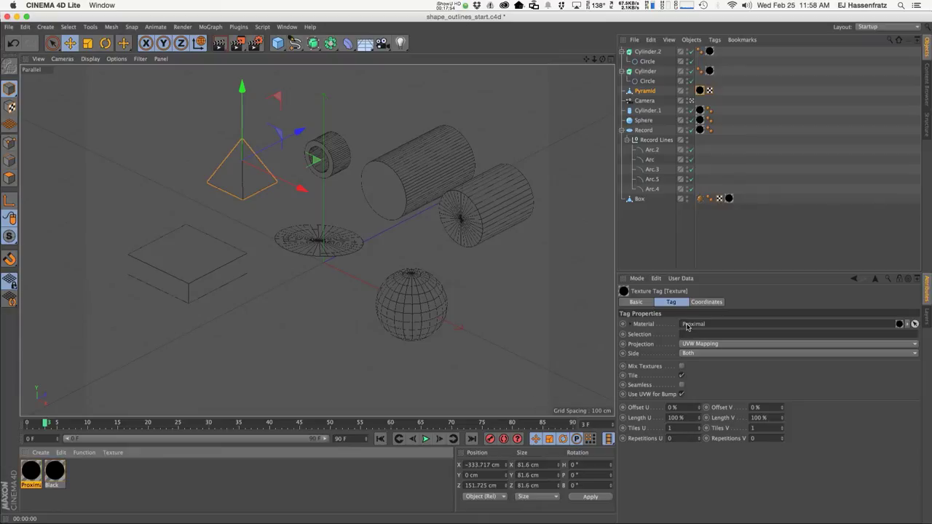
key("super+r")
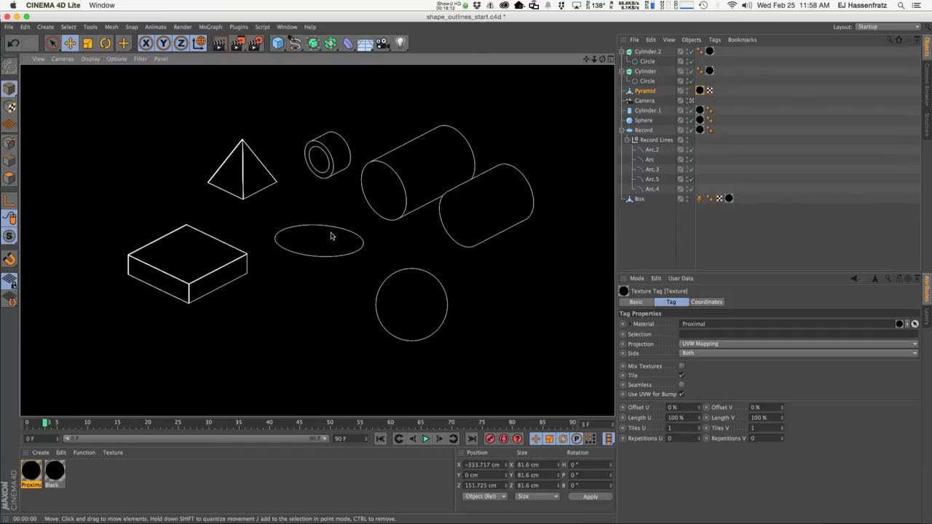
double_click(31, 474)
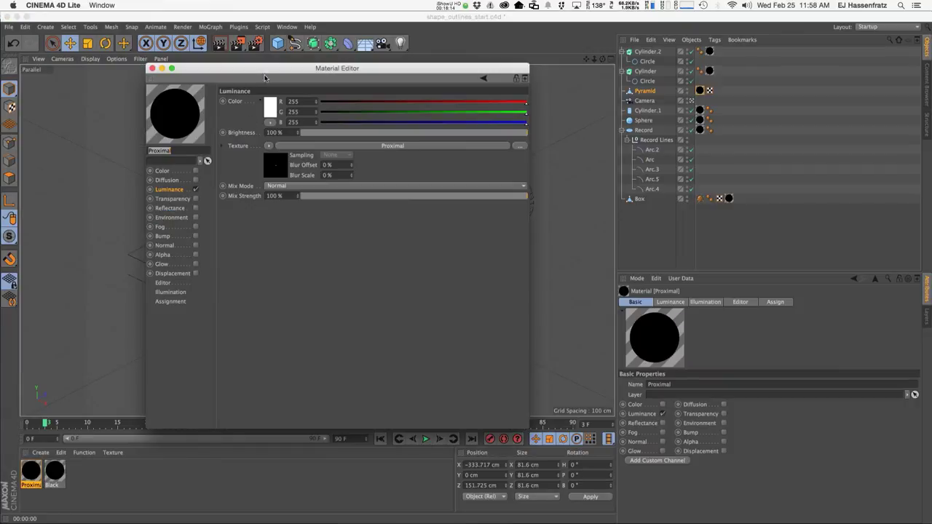
Bring up the Proximal shader settings, review the render settings and render a preview
left_click_drag(262, 71, 555, 110)
left_click(629, 186)
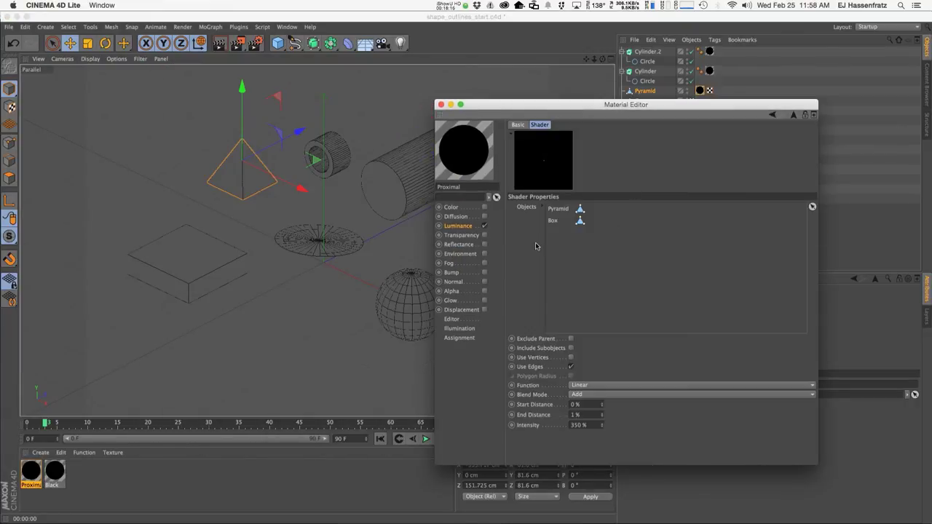
left_click(256, 45)
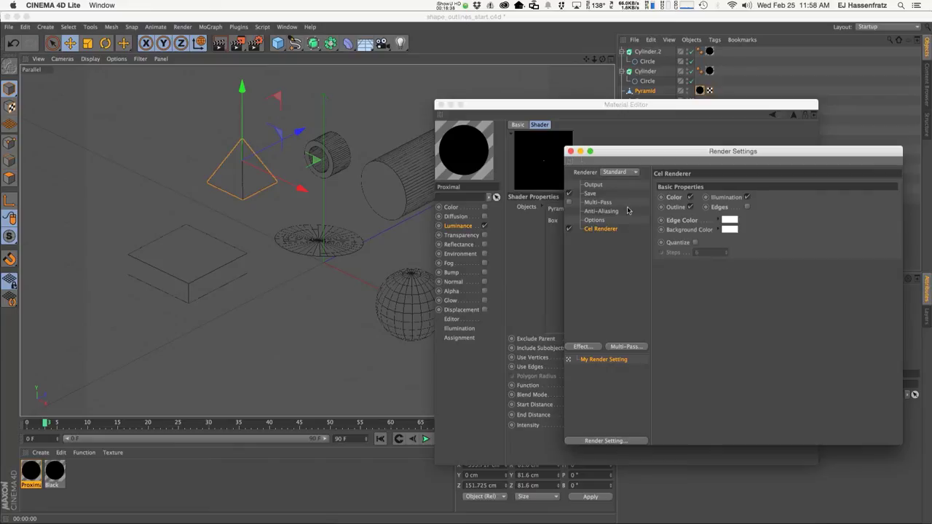
left_click(570, 152)
left_click_drag(583, 110, 594, 108)
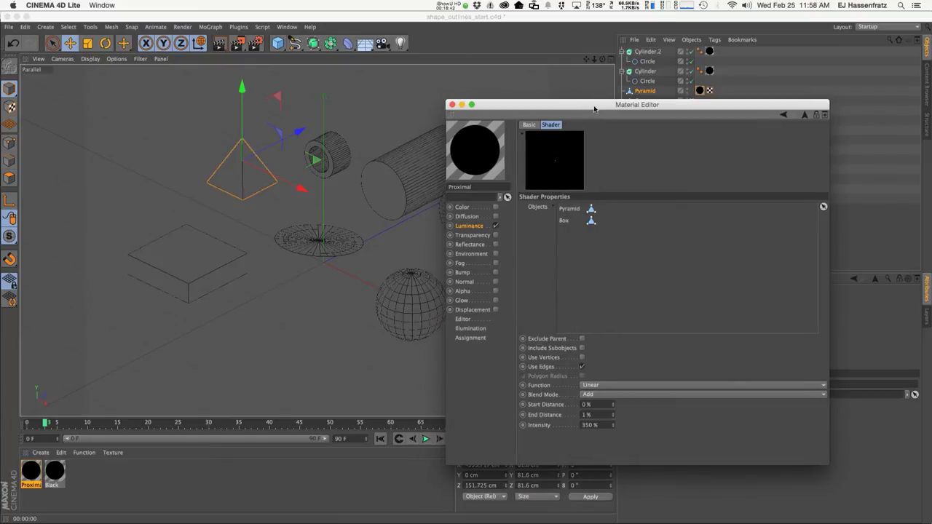
key("ctrl+r")
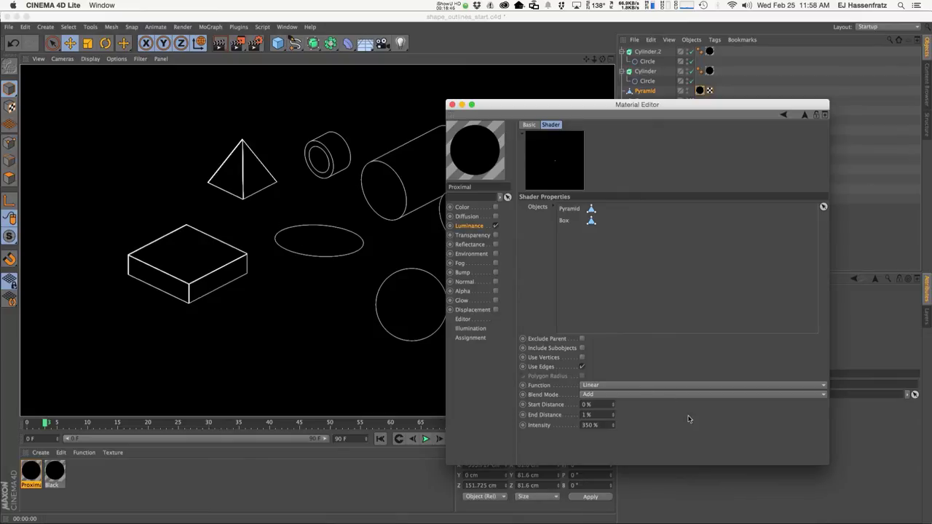
Lower the shader's End Distance to 0.5 %, then to 0.2 %
left_click(609, 414)
type(".5")
key("Return")
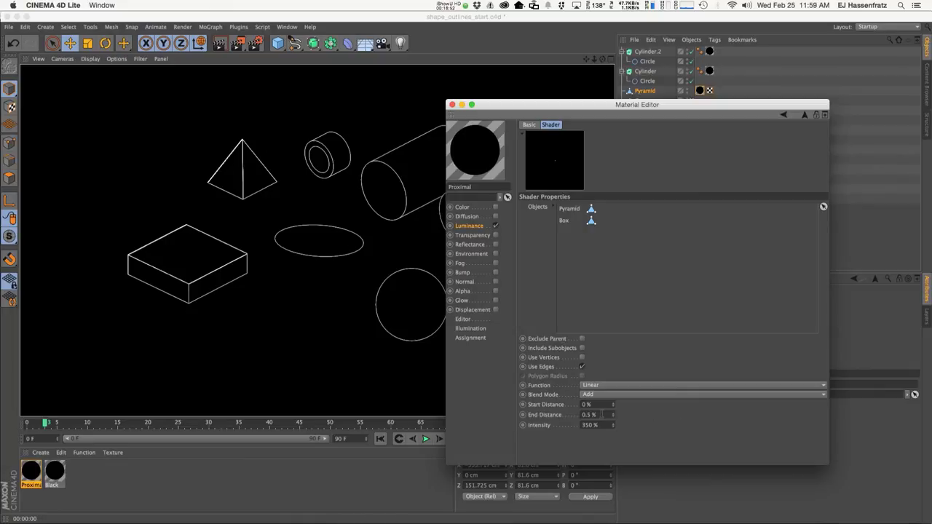
type(".2")
key("Return")
Close the material editor, select the record arcs and frame the Record Lines group, undoing a trial move
left_click(451, 104)
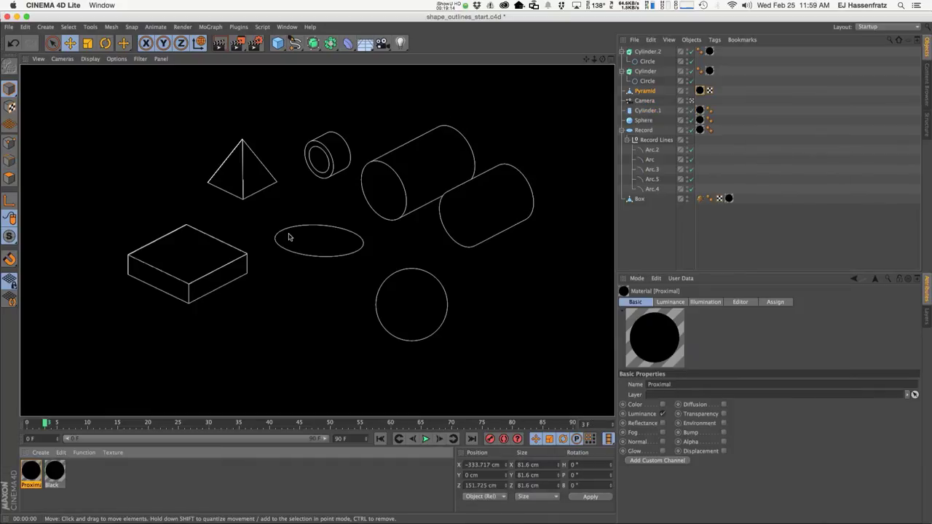
left_click(319, 252)
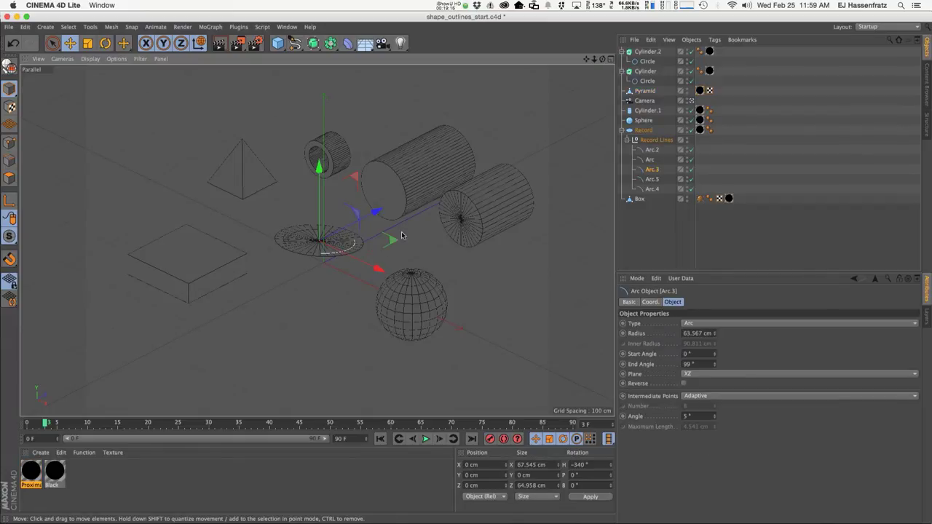
left_click(649, 160)
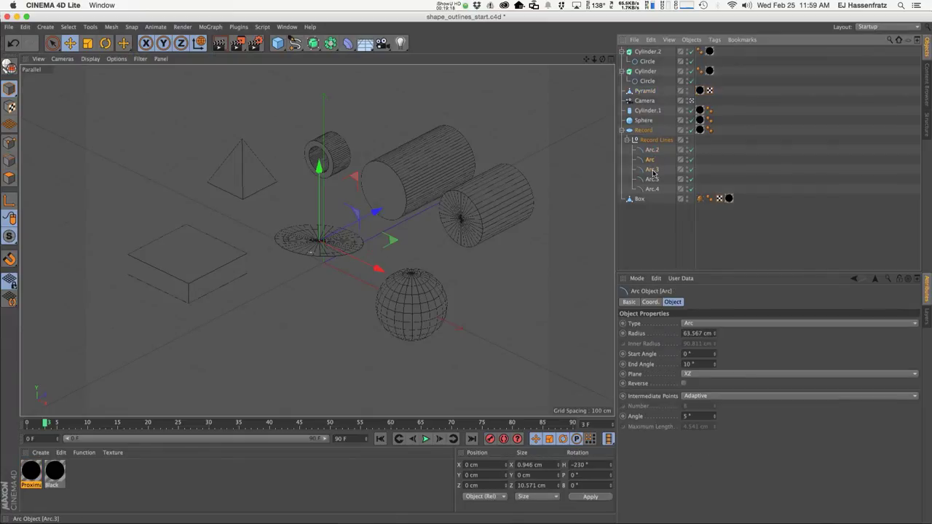
left_click(652, 190)
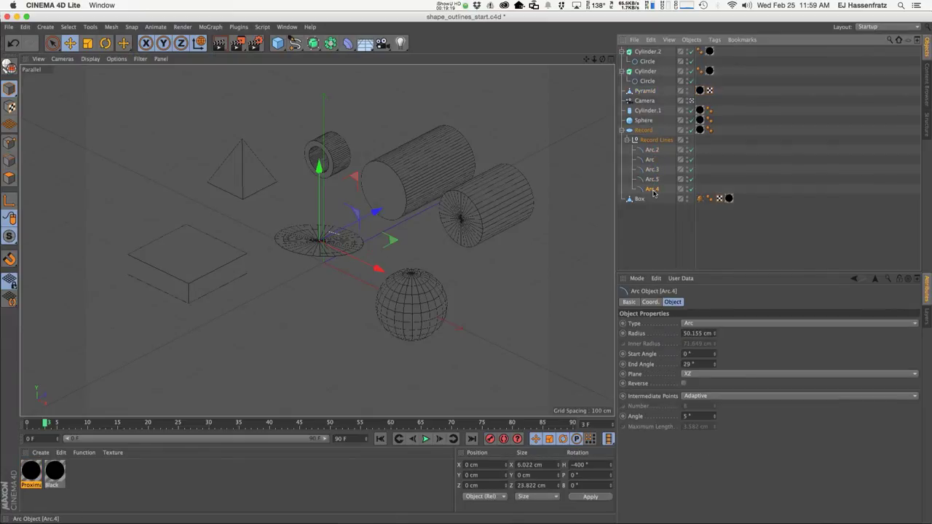
left_click(655, 140)
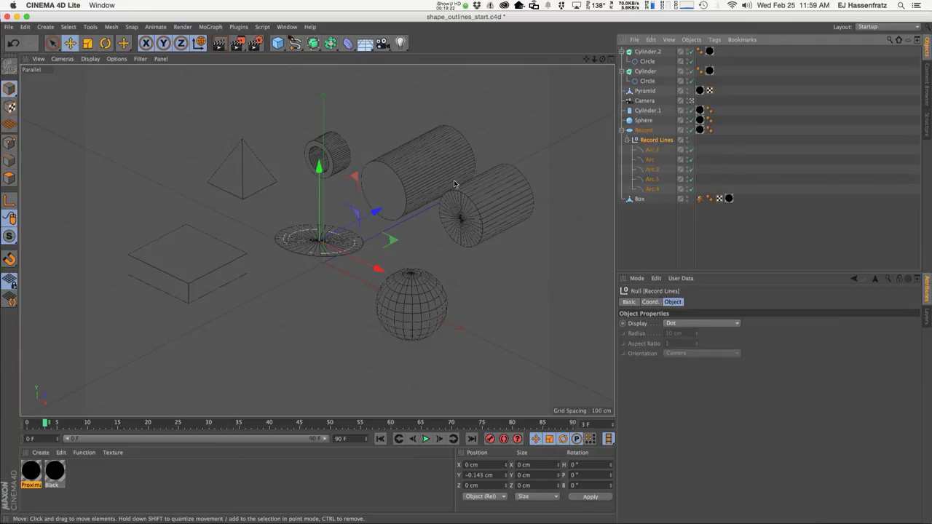
key("o")
scroll(160, 327, "down", 3)
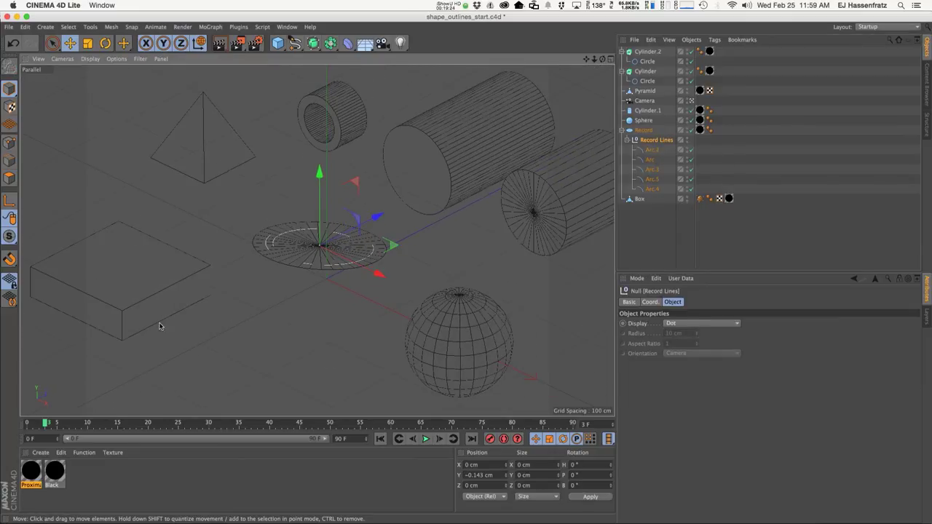
scroll(373, 241, "up", 3)
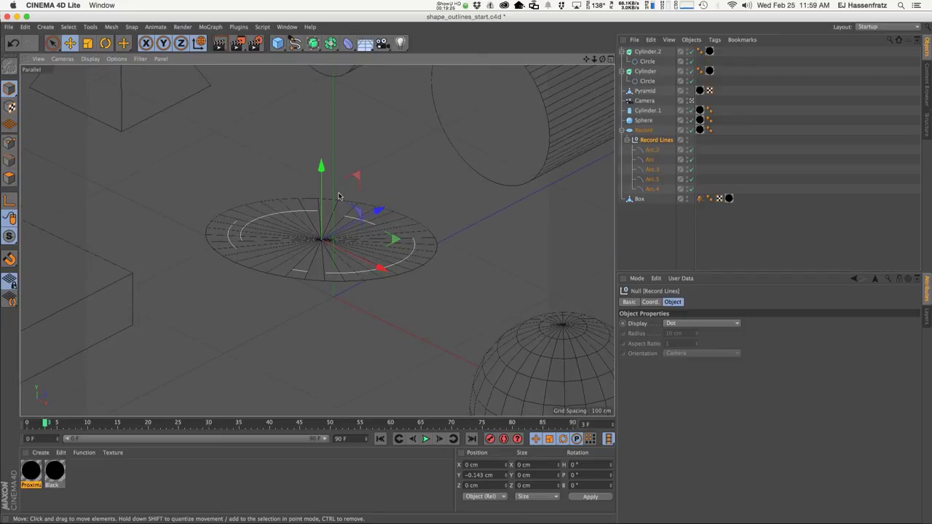
left_click_drag(322, 182, 322, 172)
key("super+z")
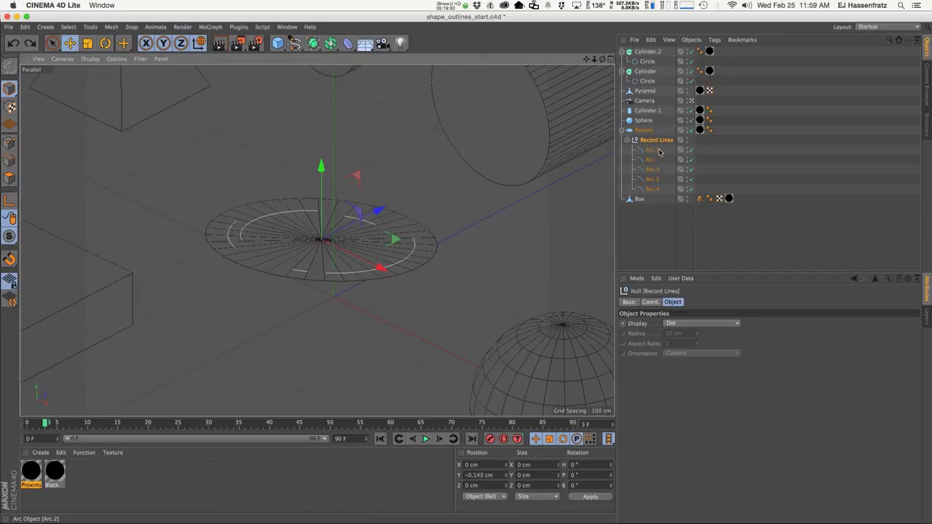
Select the Record disc and copy-paste the Proximal material to make Proximal.1
left_click(268, 273)
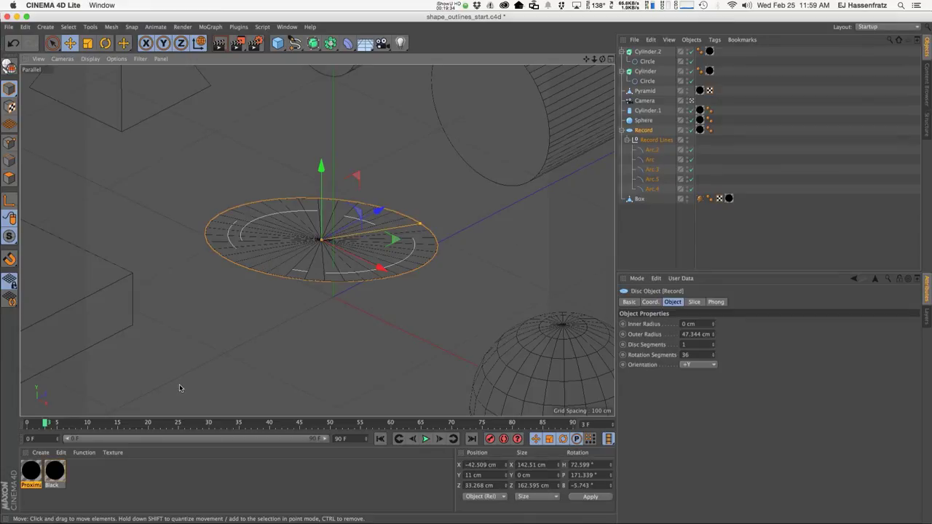
left_click(80, 468)
key("super+v")
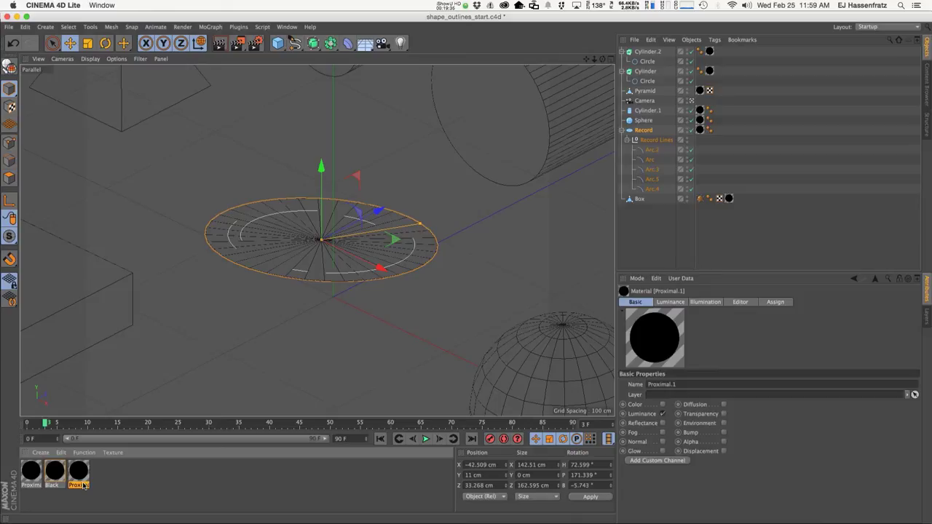
Rename the copied material Proximal.1 to 'Proximal - Vertices'
double_click(86, 472)
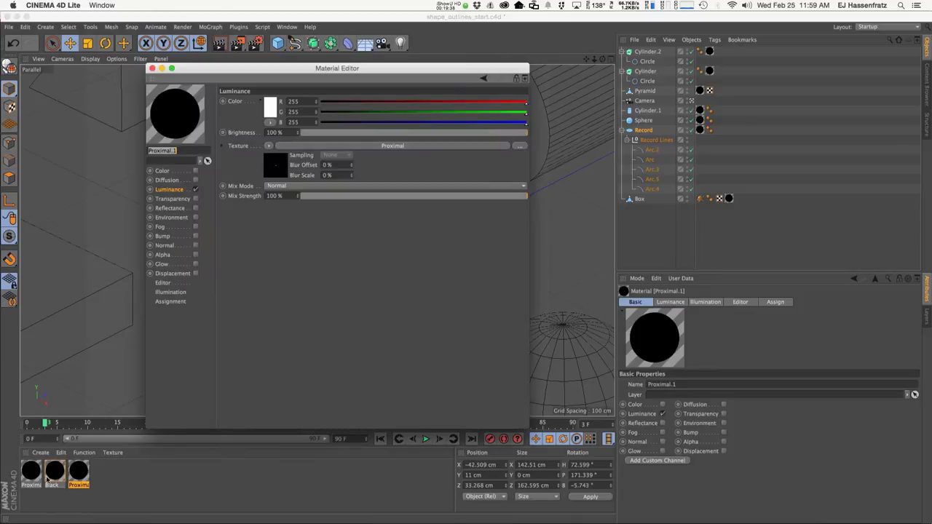
left_click(180, 151)
key("BackSpace")
key("BackSpace")
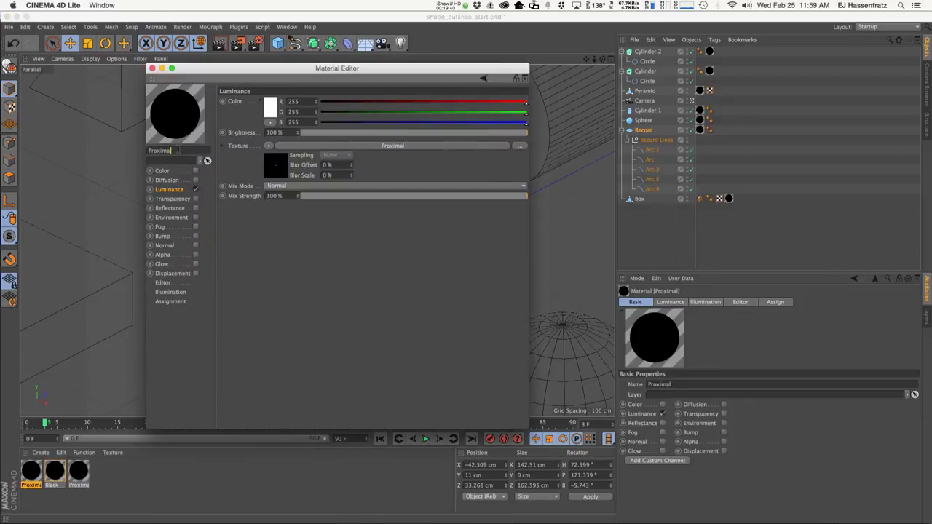
key("Escape")
key("Return")
Remove Pyramid and Box from the copy's Proximal shader objects and reposition the material editor
left_click(313, 147)
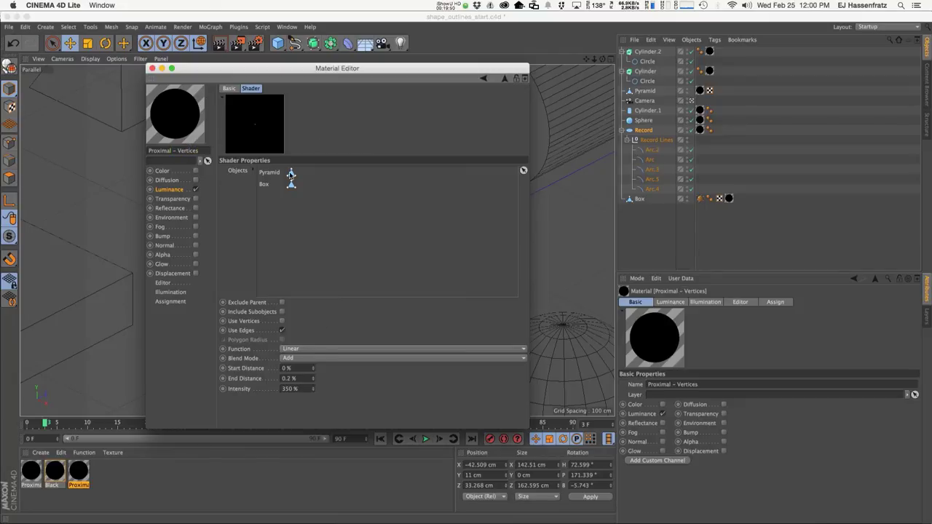
key("Delete")
left_click_drag(261, 68, 594, 122)
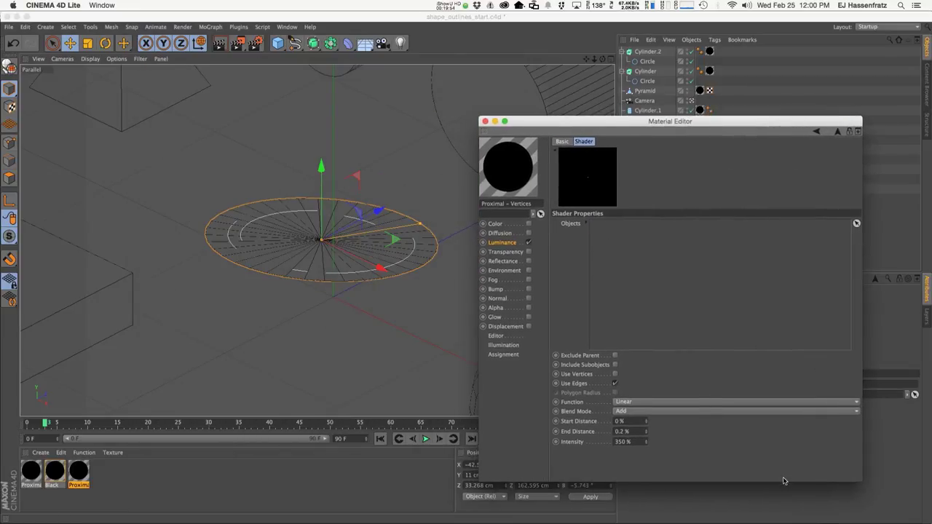
left_click_drag(861, 478, 735, 514)
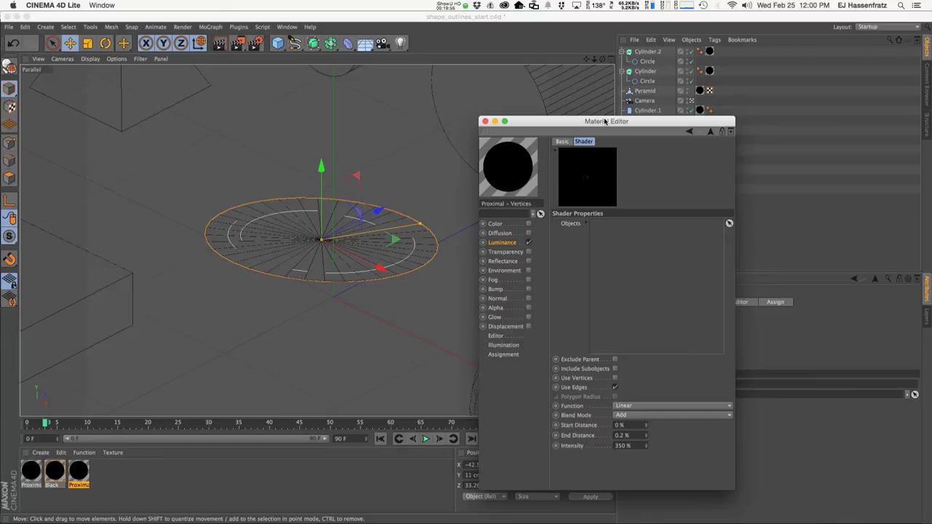
left_click_drag(656, 121, 379, 168)
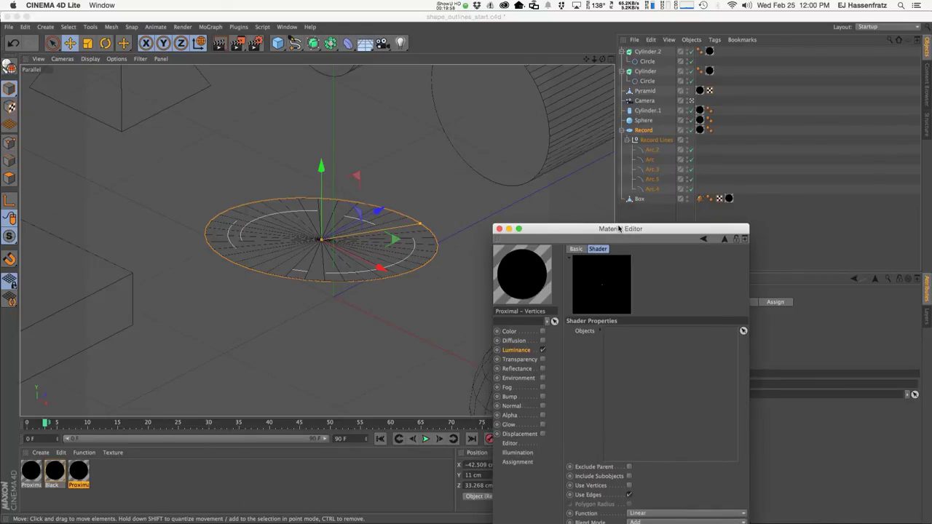
mouse_move(568, 225)
left_mouse_down()
mouse_move(568, 99)
mouse_move(583, 240)
mouse_move(586, 230)
left_mouse_up()
left_click_drag(699, 468, 741, 482)
Add the Record disc to the shader's Objects and turn on Include Subobjects
left_click_drag(87, 481, 701, 139)
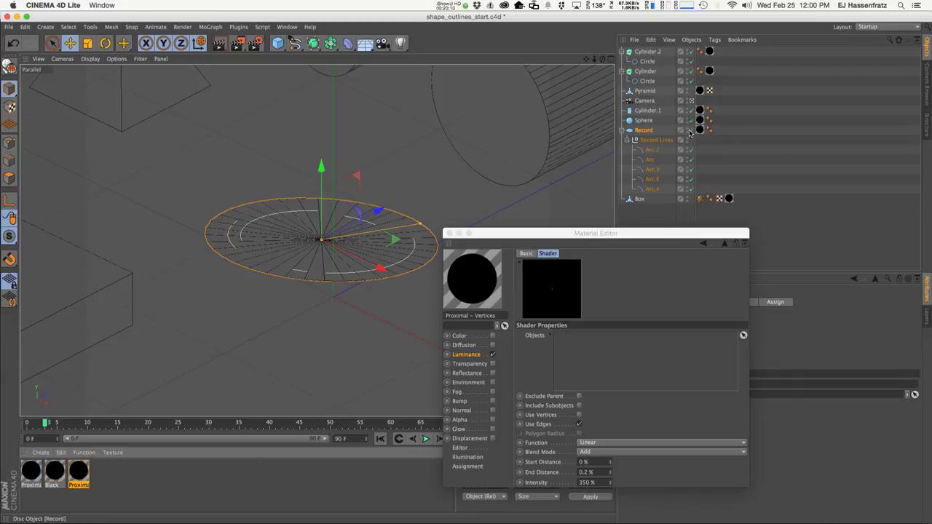
left_click(643, 131)
left_click_drag(643, 131, 610, 347)
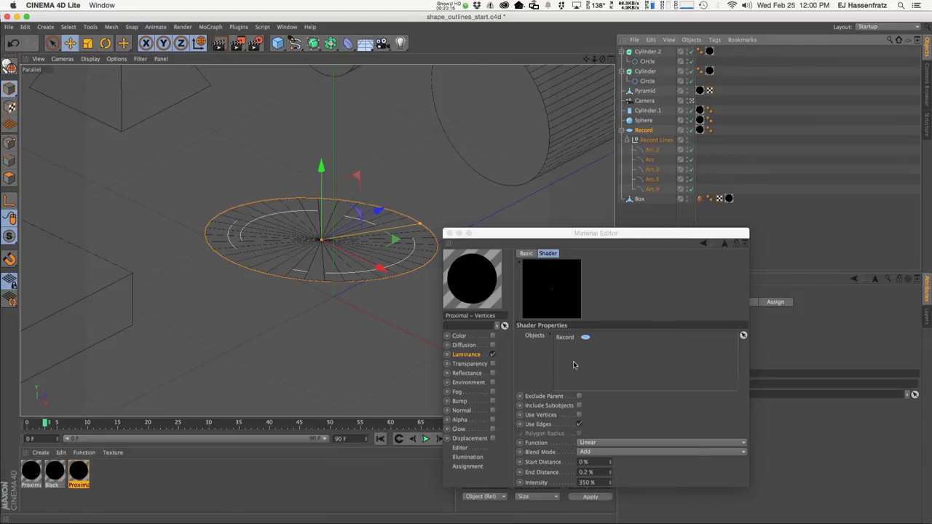
left_click(580, 406)
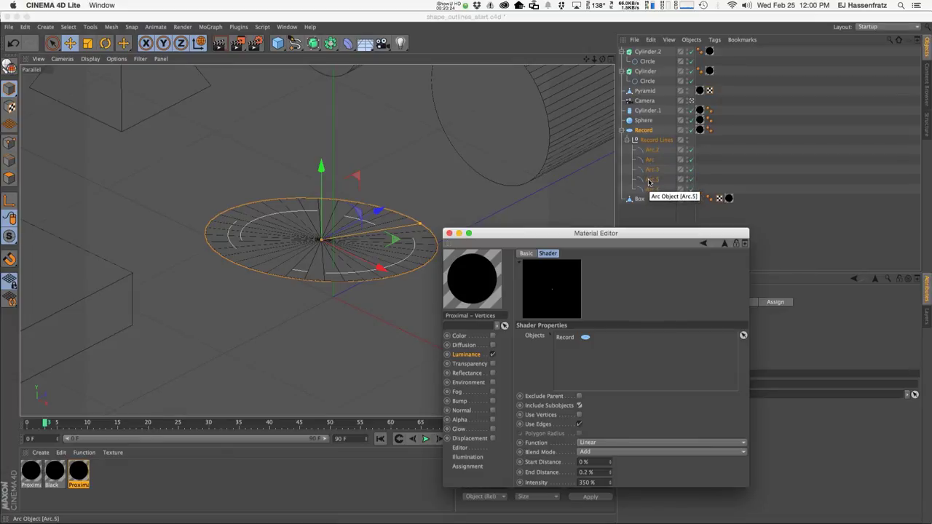
Switch the shader from Use Edges to Use Vertices and render a preview of the dots
key("ctrl+r")
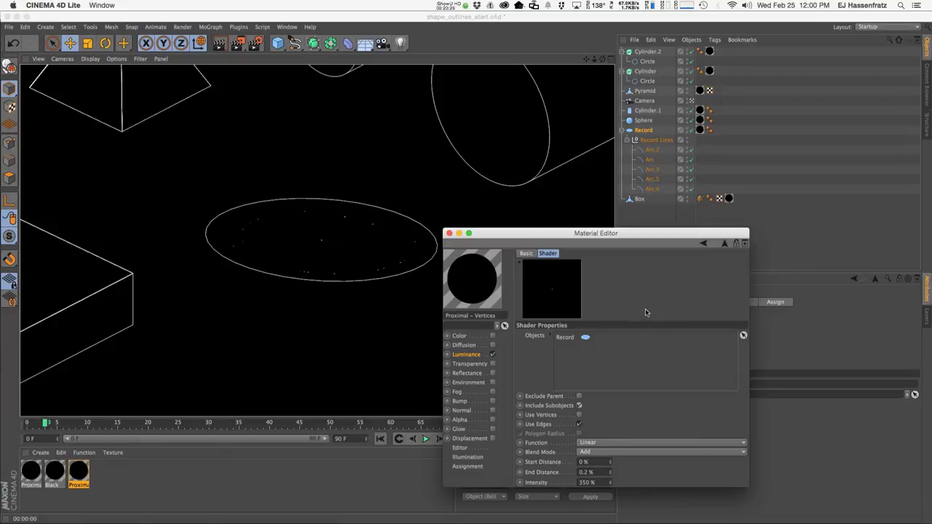
left_click(579, 424)
left_click(579, 415)
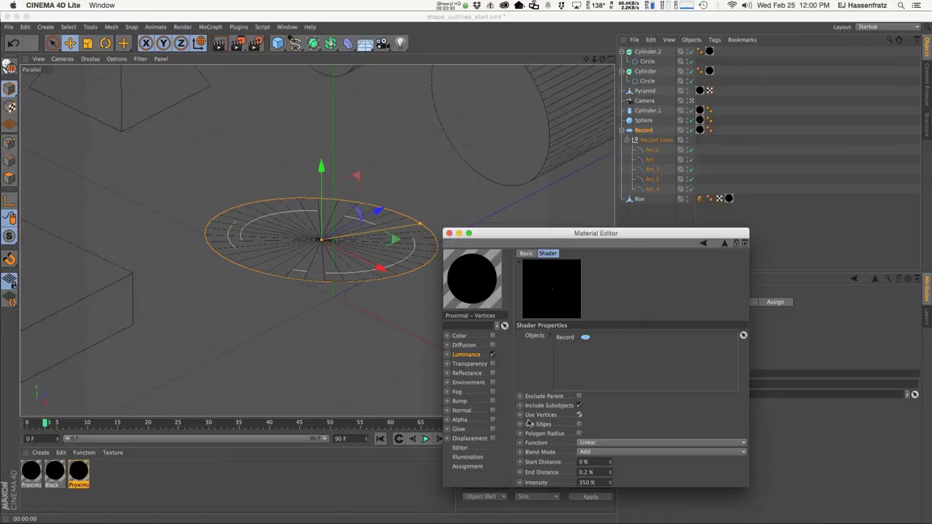
key("ctrl+r")
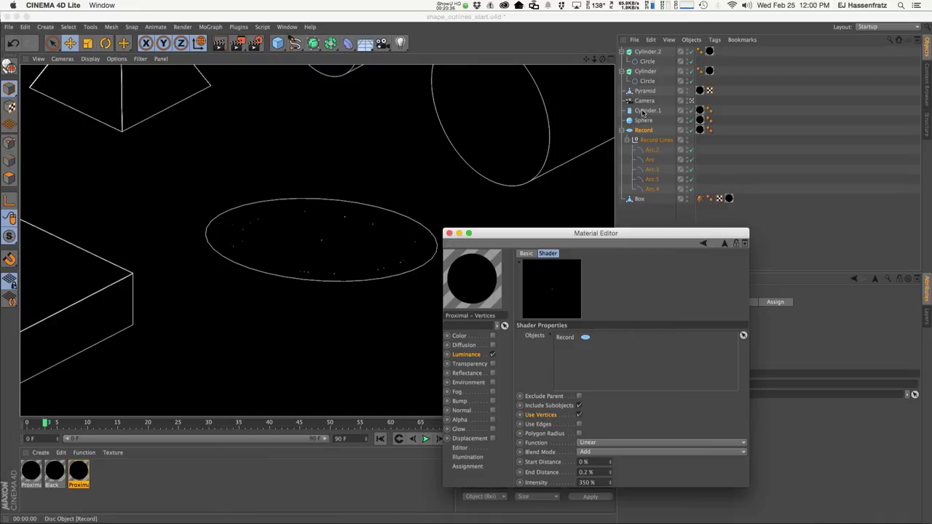
left_click(268, 170)
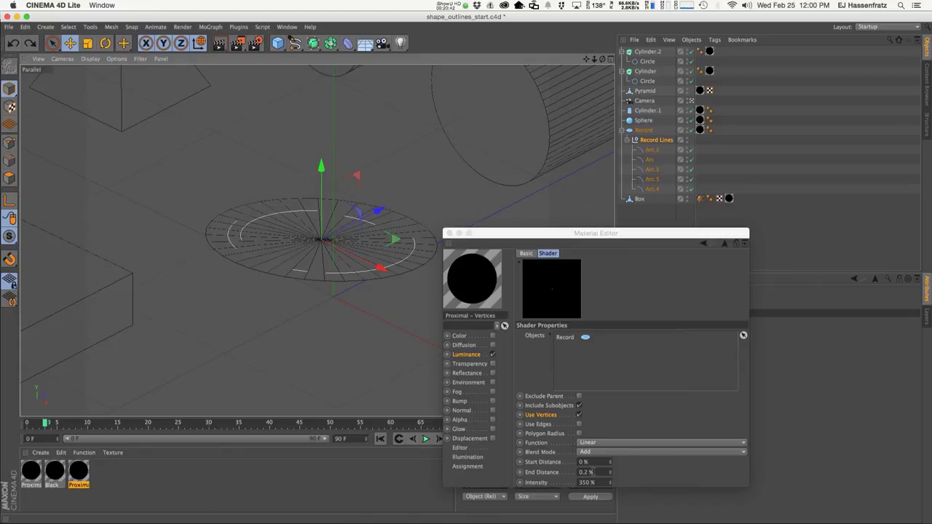
Set the shader's End Distance to 1 % and render to check the dots
left_click(585, 472)
type("1")
key("Return")
key("ctrl+r")
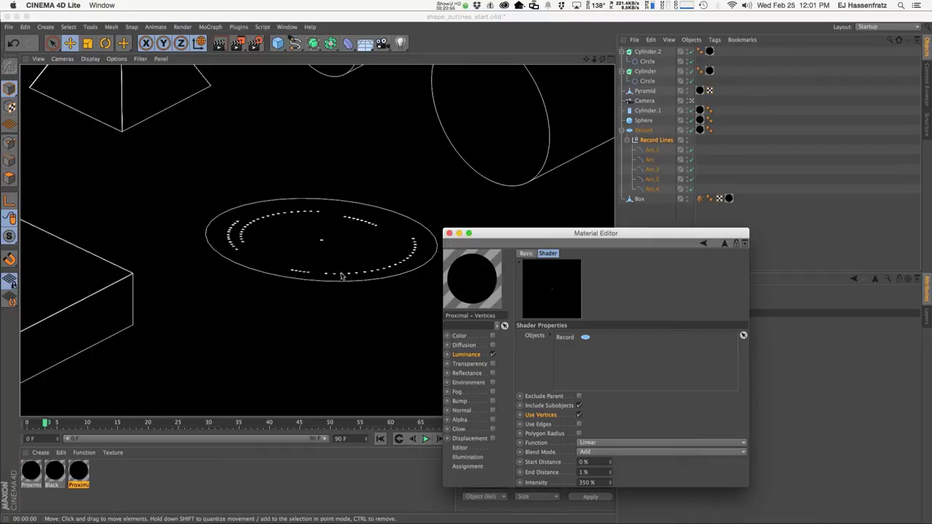
Raise the intermediate-point Angle on the selected arcs and render, inspecting Arc.3
left_click(645, 150)
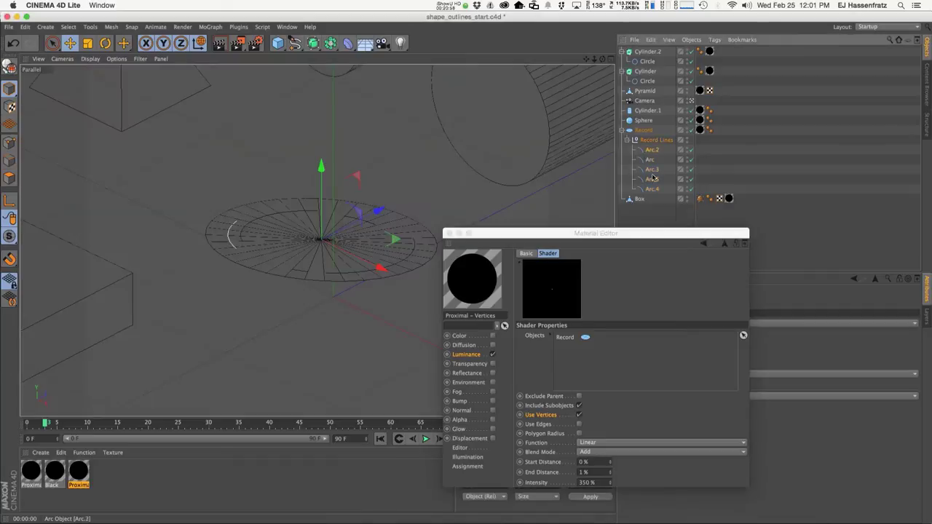
left_click(652, 188, "shift")
left_click_drag(651, 233, 388, 311)
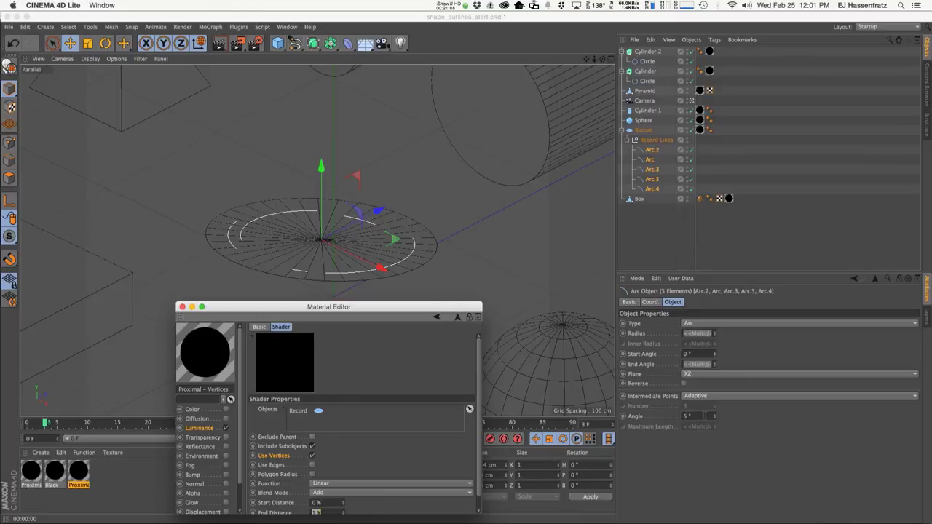
left_click_drag(715, 417, 715, 396)
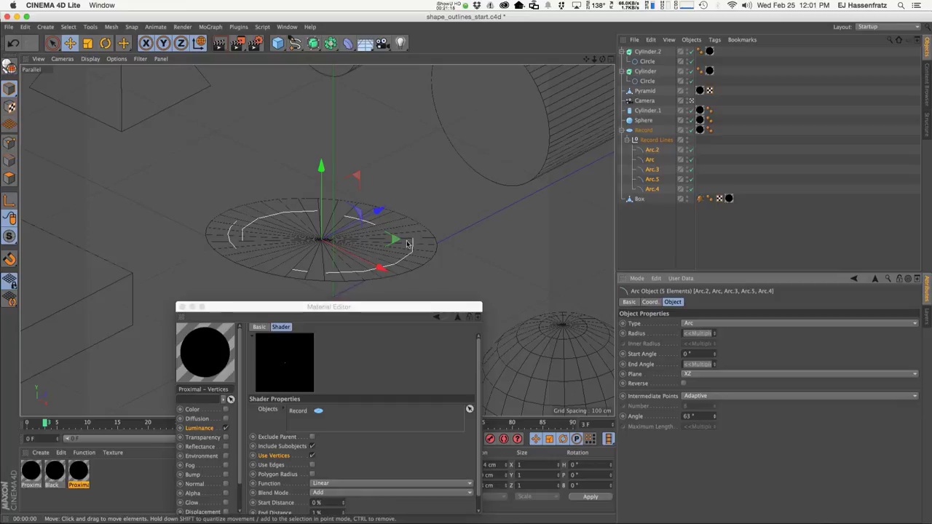
key("super+r")
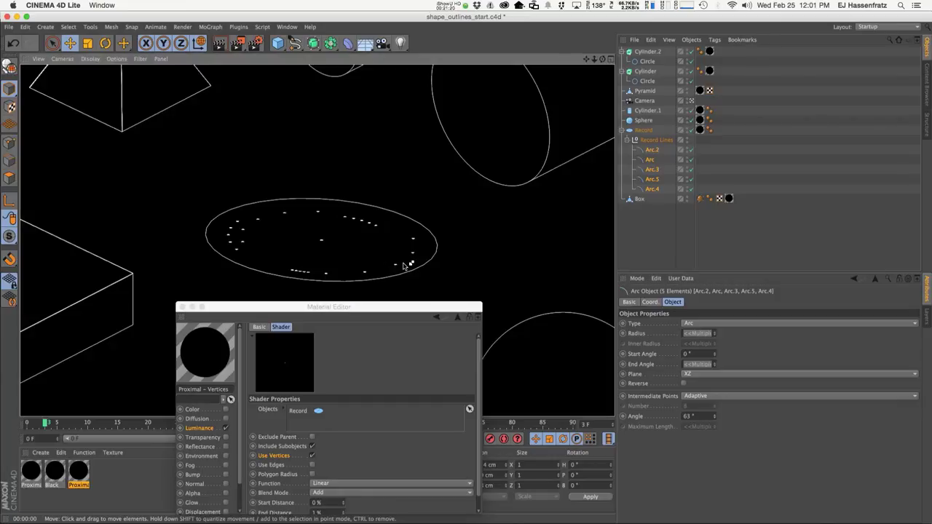
left_click(414, 255)
left_click(413, 247)
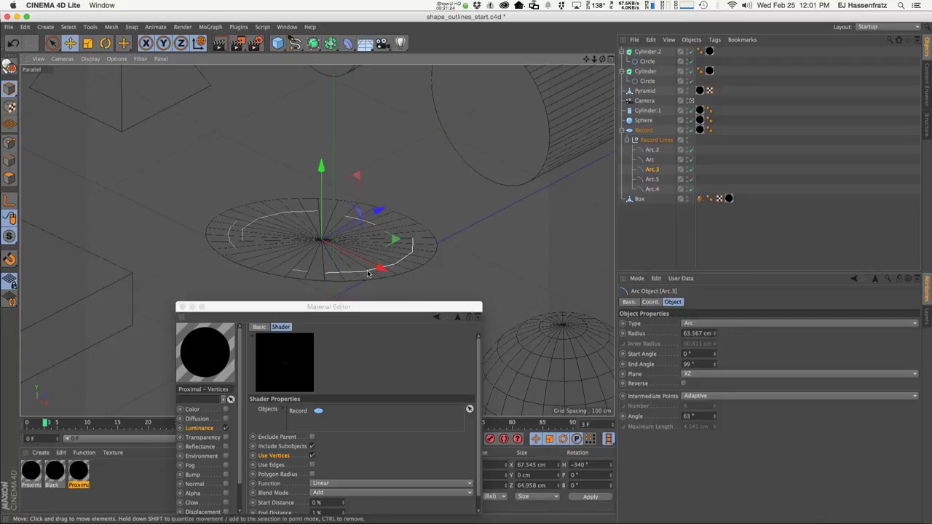
key("super+r")
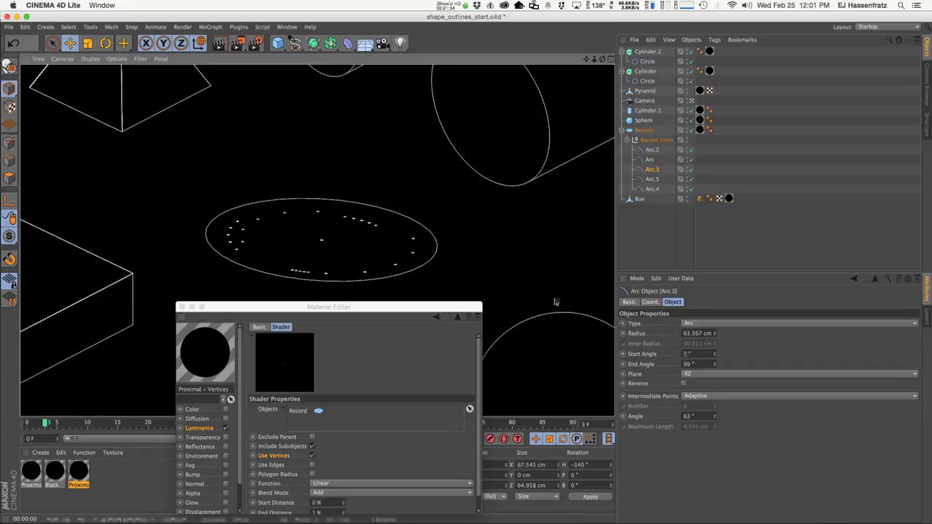
With all five arcs selected, try 12° then return the Angle to 0° and render
left_click_drag(651, 146, 654, 191)
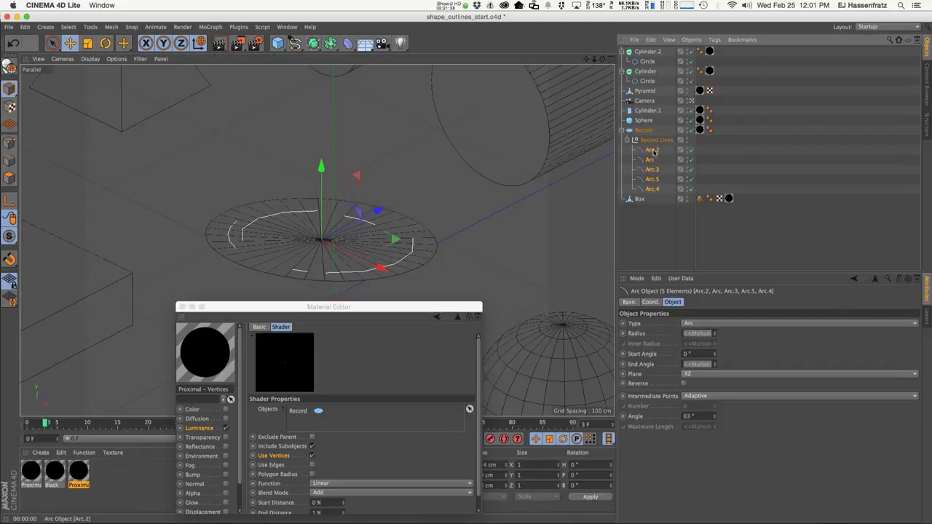
left_click_drag(717, 417, 716, 444)
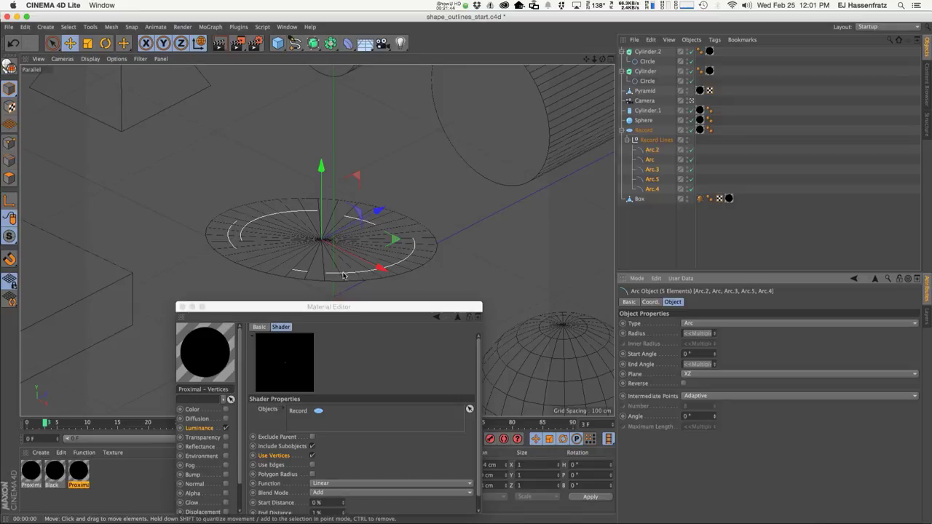
key("super+r")
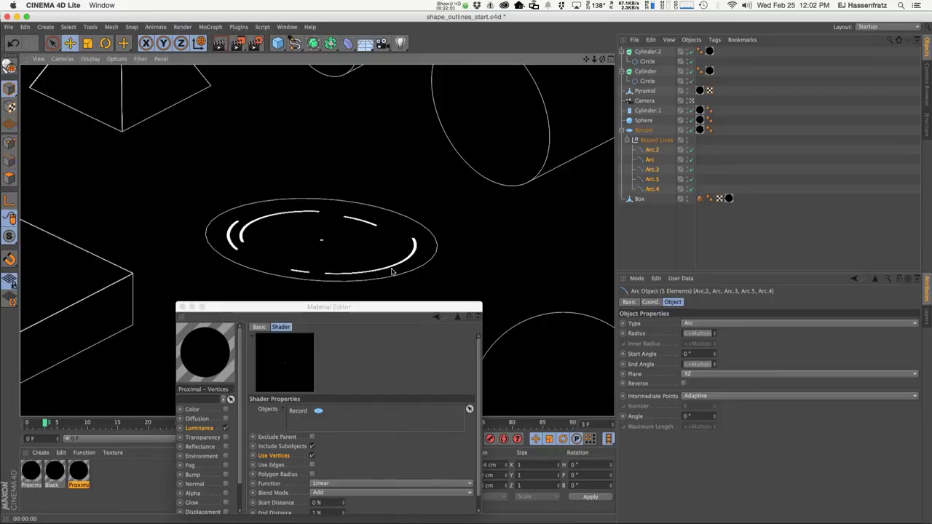
left_click_drag(715, 420, 718, 420)
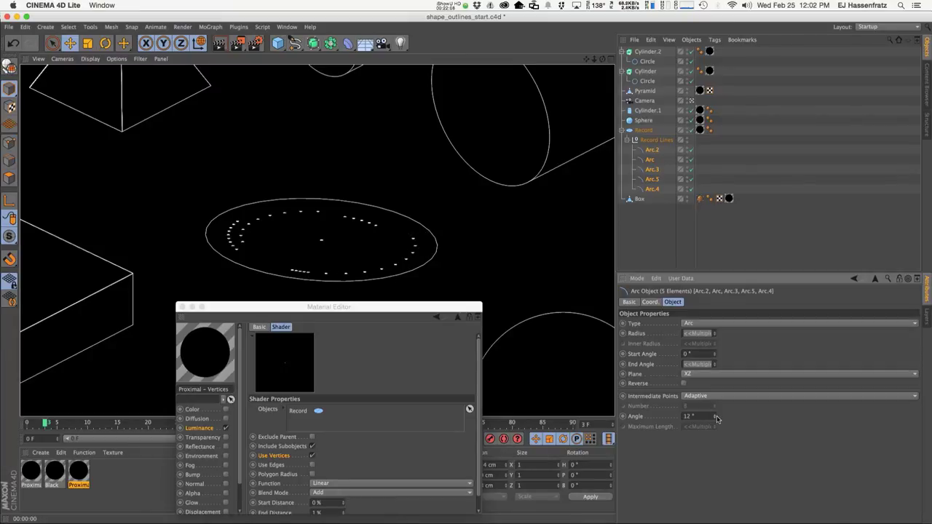
left_click_drag(716, 419, 717, 424)
key("ctrl+r")
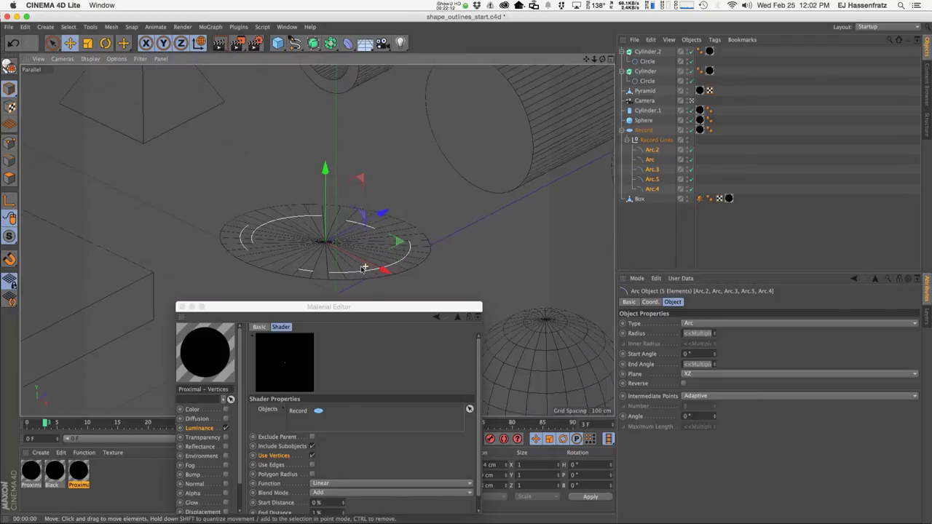
Lift the Record Lines group upward along Y and render the raised arcs
left_click(301, 201)
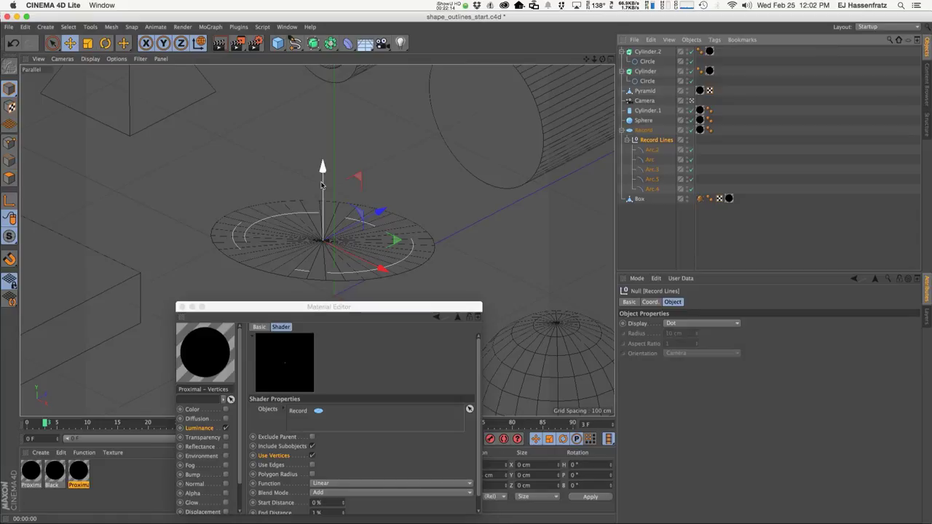
left_click_drag(323, 182, 329, 158)
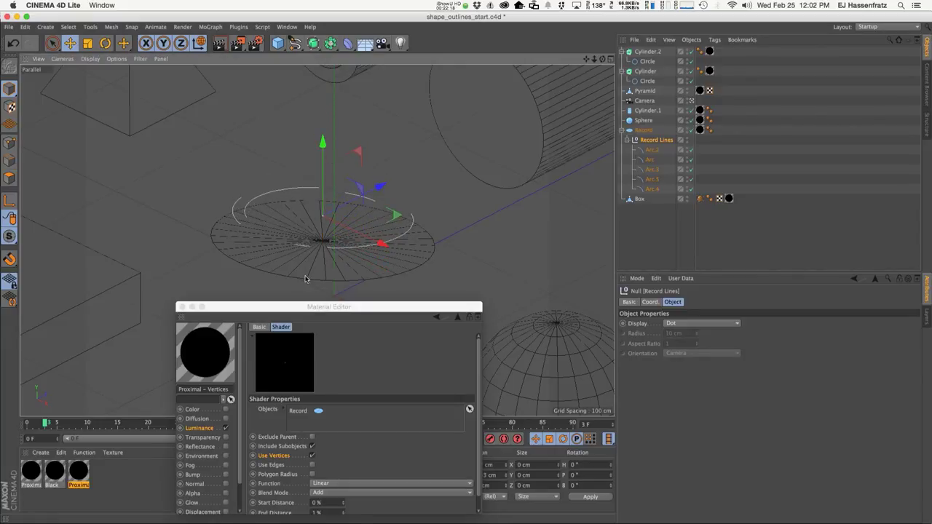
key("ctrl+r")
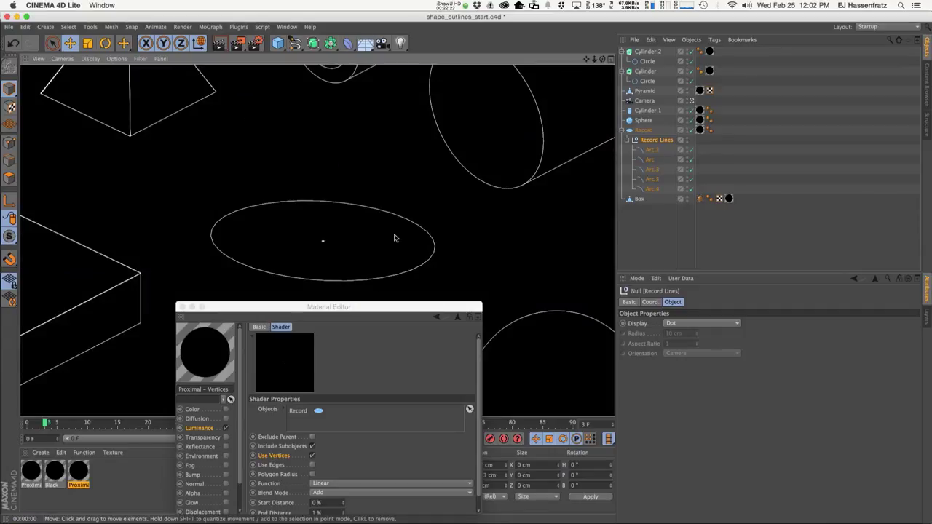
Lower the Record Lines arcs back onto the record surface and render to check
left_click(643, 142)
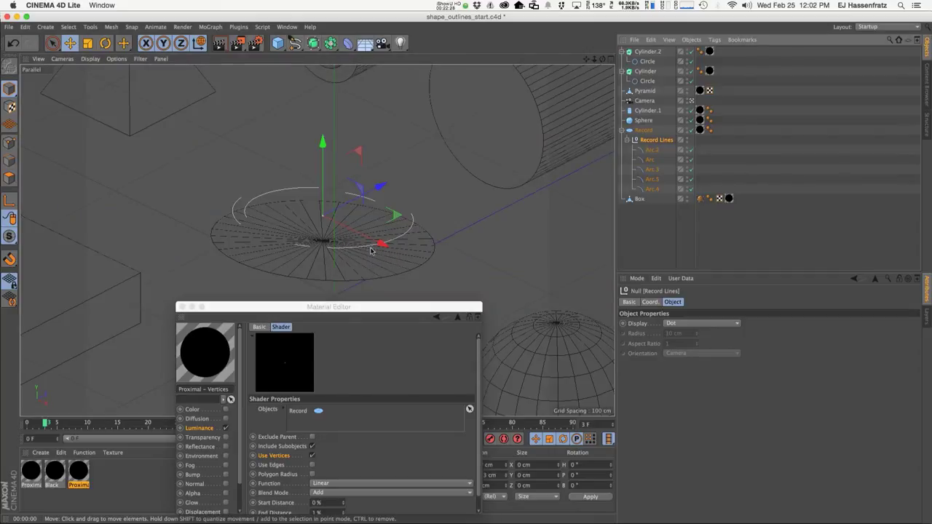
left_click_drag(328, 147, 328, 169)
left_click_drag(328, 170, 329, 170)
key("super+r")
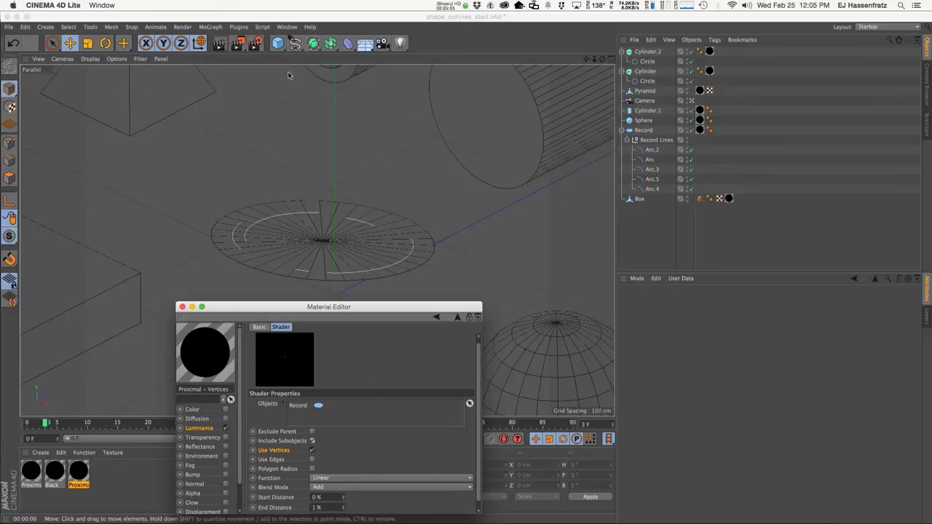
right_click_drag(431, 164, 385, 184, "alt")
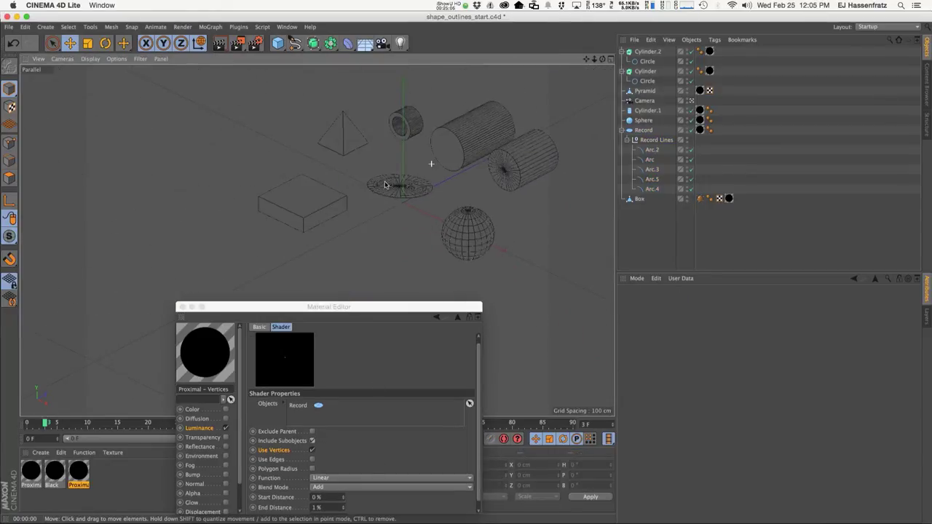
Draw a straight Linear spline across the record in the Top view
left_click(267, 200)
left_click(295, 45)
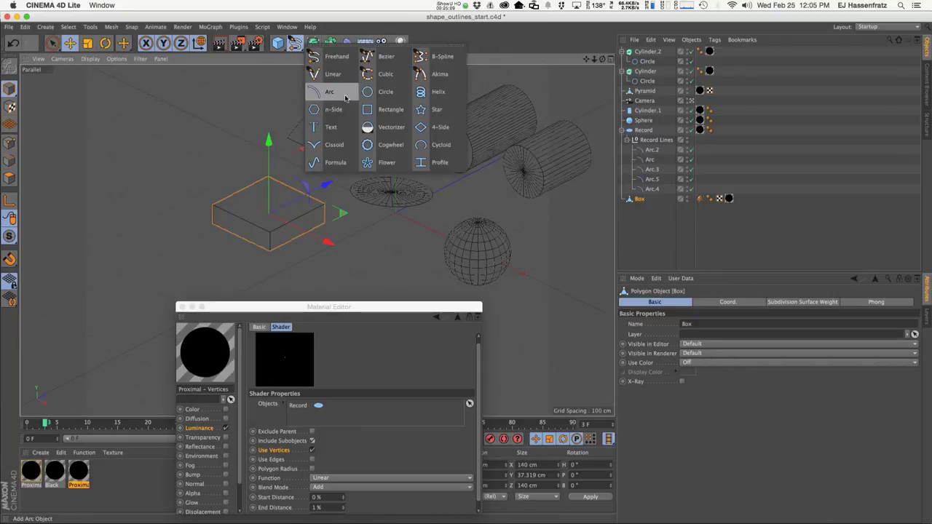
left_click(330, 70)
right_click_drag(271, 212, 474, 208, "alt")
middle_click_drag(469, 204, 580, 138, "alt")
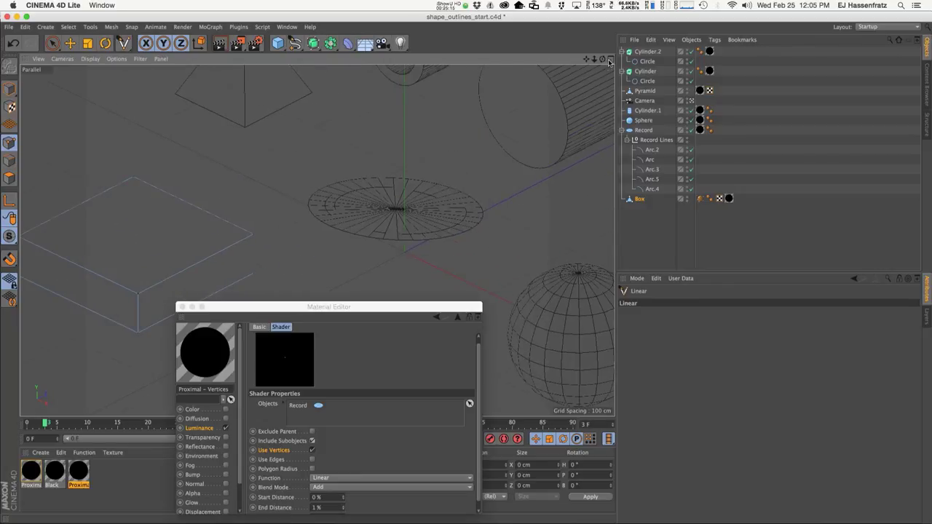
left_click(602, 59)
right_click_drag(418, 202, 462, 170, "alt")
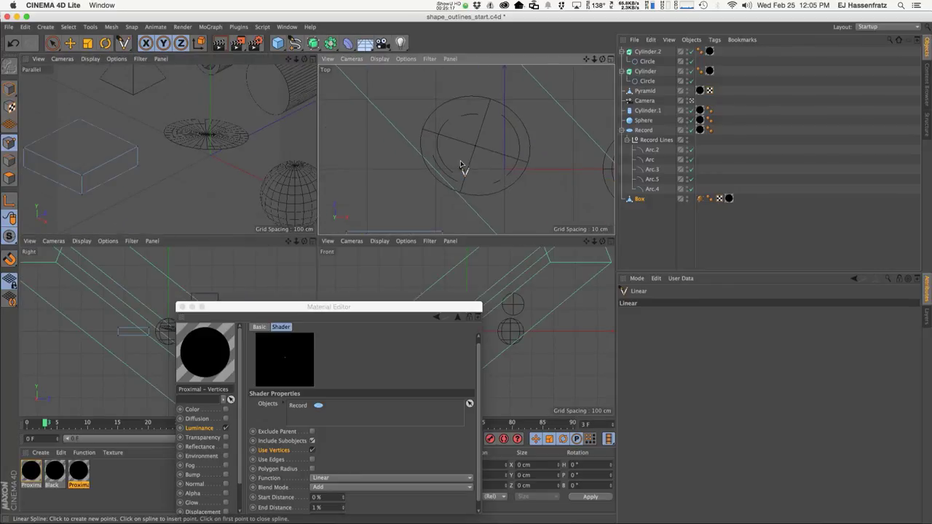
left_click(479, 156)
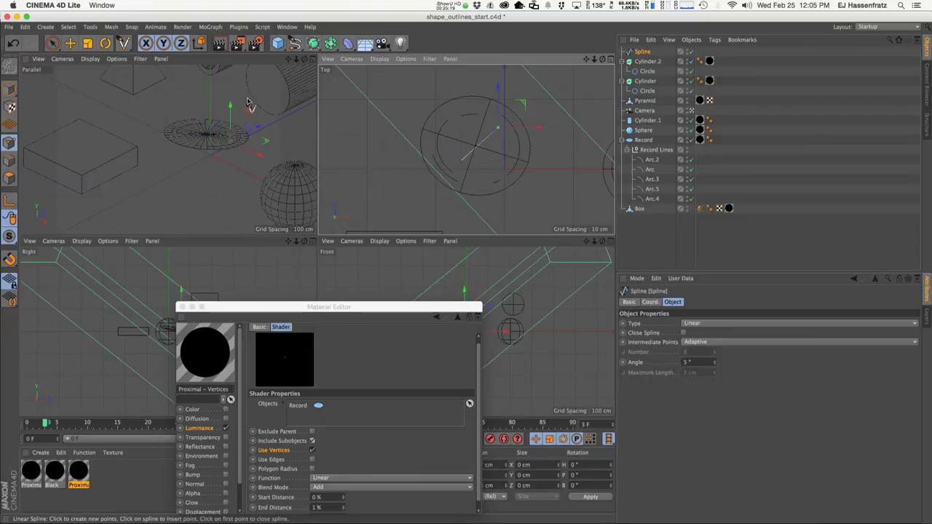
left_click(10, 88)
Raise the spline slightly in Y and add it beside Record in the Proximal shader's Objects
mouse_move(316, 307)
left_mouse_down()
mouse_move(240, 340)
mouse_move(393, 228)
mouse_move(787, 229)
left_mouse_up()
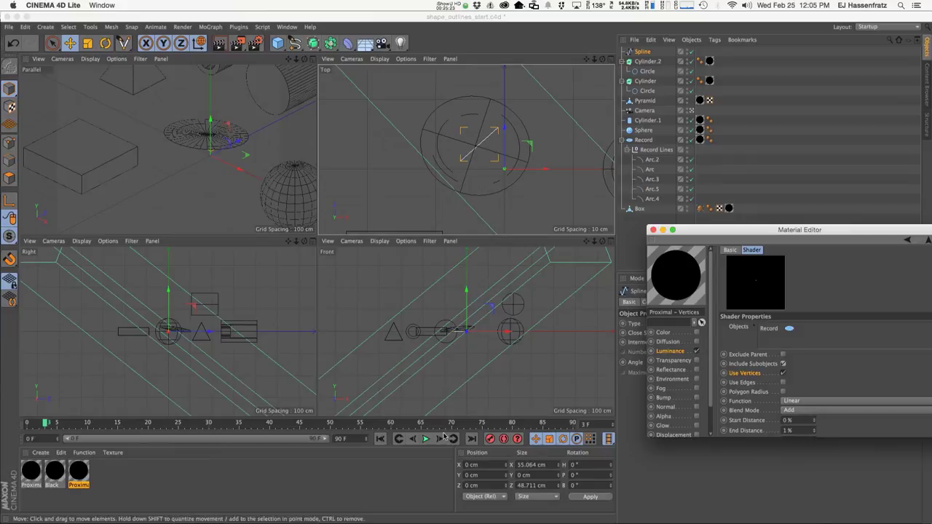
left_click_drag(249, 429, 206, 427)
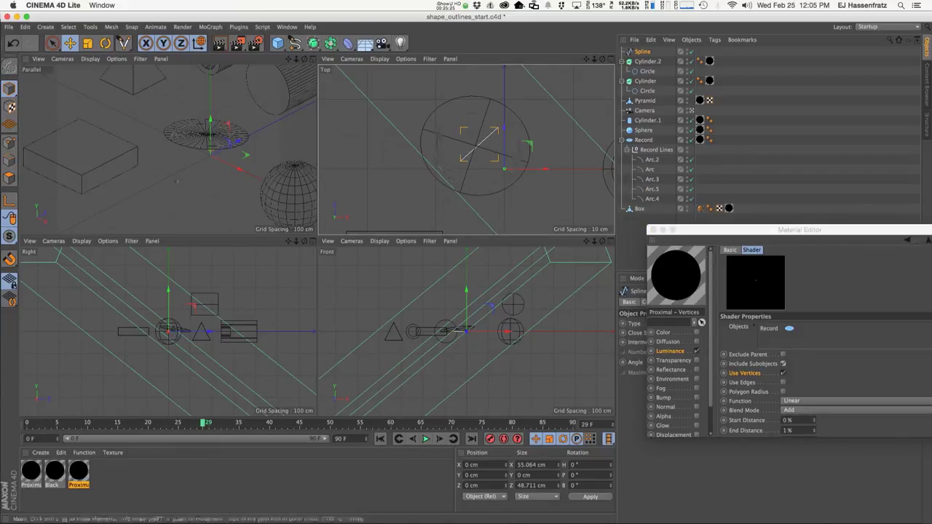
scroll(446, 331, "up", 5)
left_click_drag(581, 317, 571, 305)
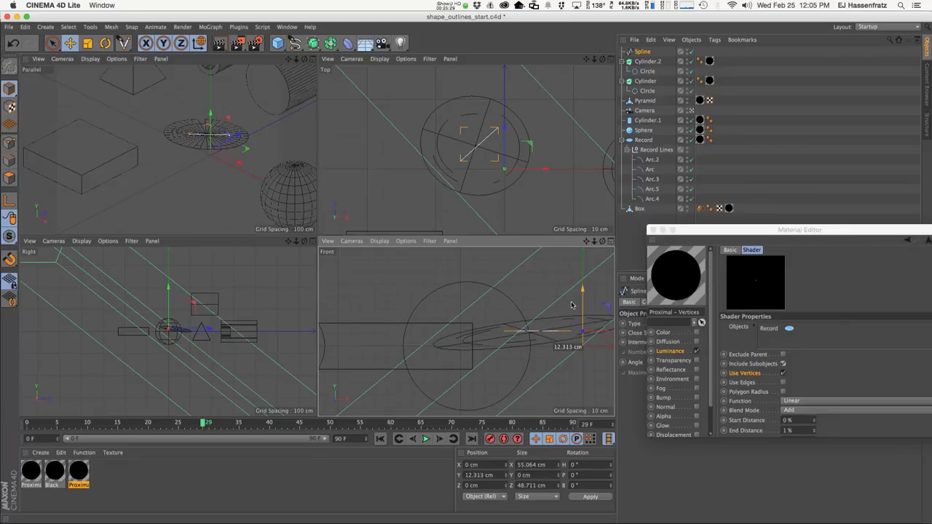
left_click_drag(296, 58, 296, 65)
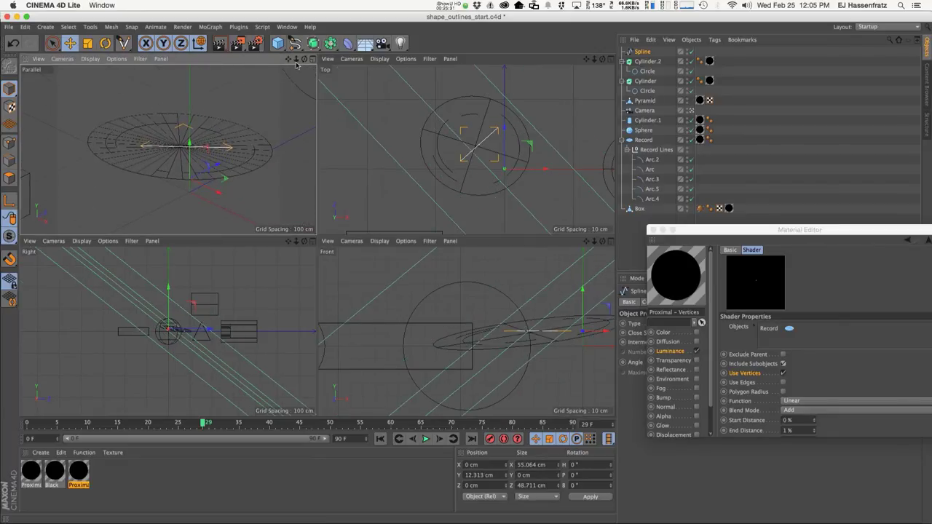
left_click(313, 59)
left_click_drag(642, 51, 713, 344)
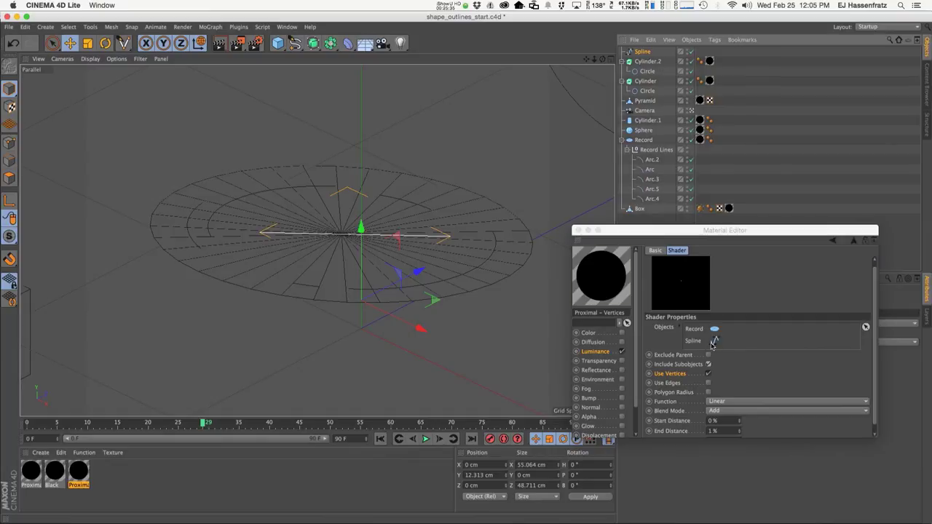
Close the Material Editor, nudge the spline down in Y and render to check it
key("ctrl+r")
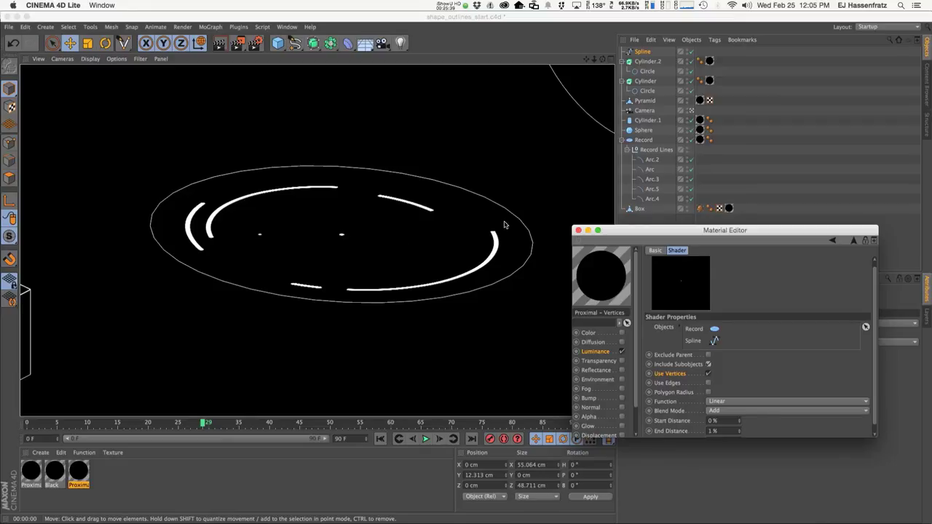
left_click(543, 228)
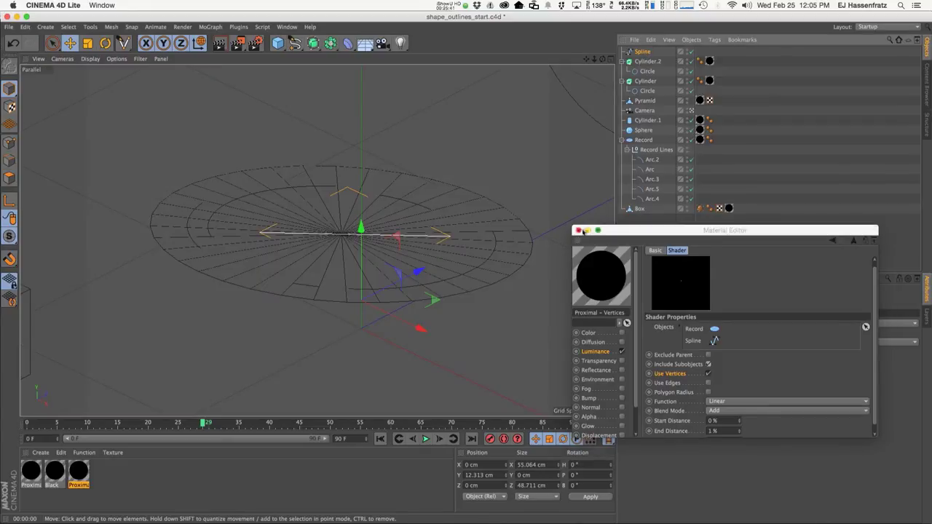
left_click(579, 230)
left_click_drag(449, 189, 458, 172)
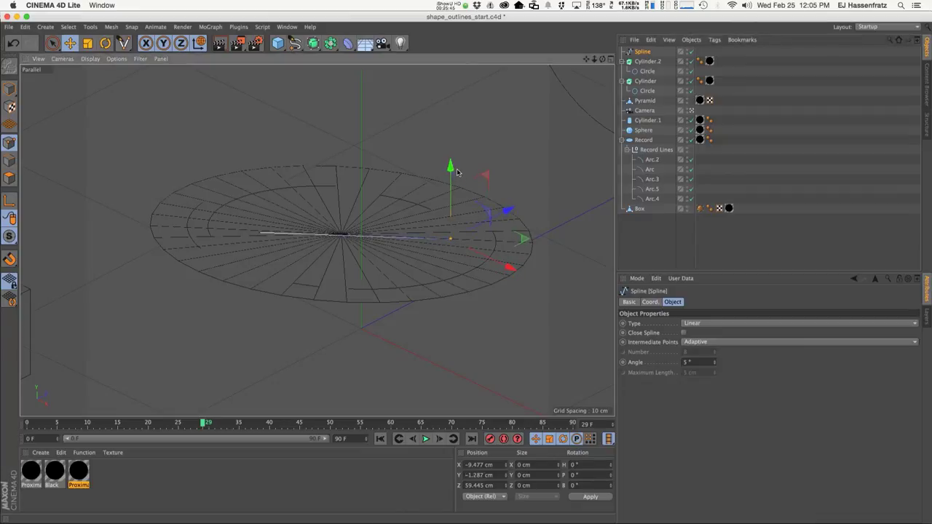
key("super+r")
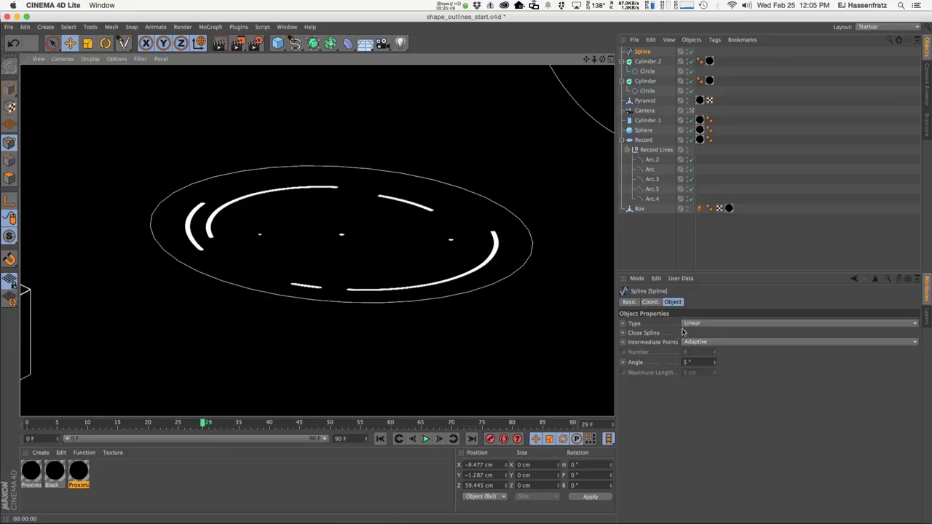
Set the spline's Intermediate Points to Uniform with Number 116 and render the line
left_click(659, 342)
left_click(705, 345)
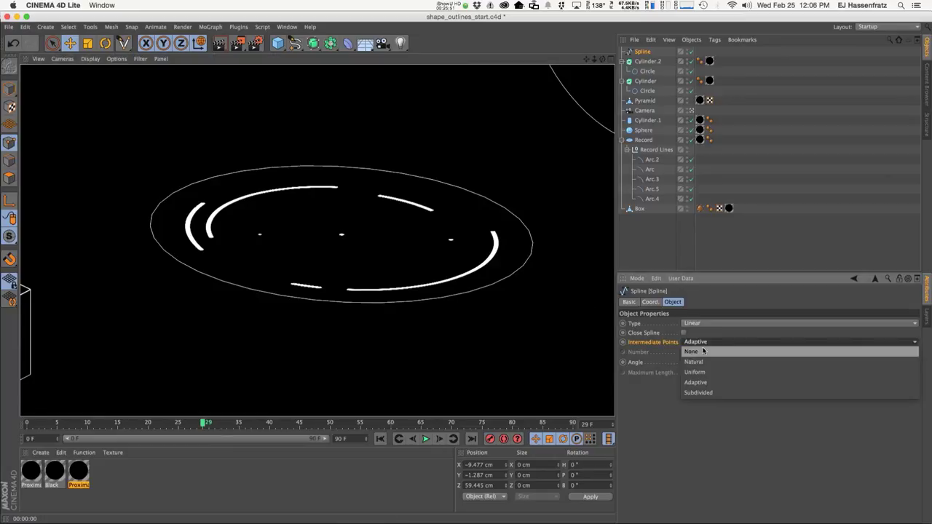
left_click(705, 372)
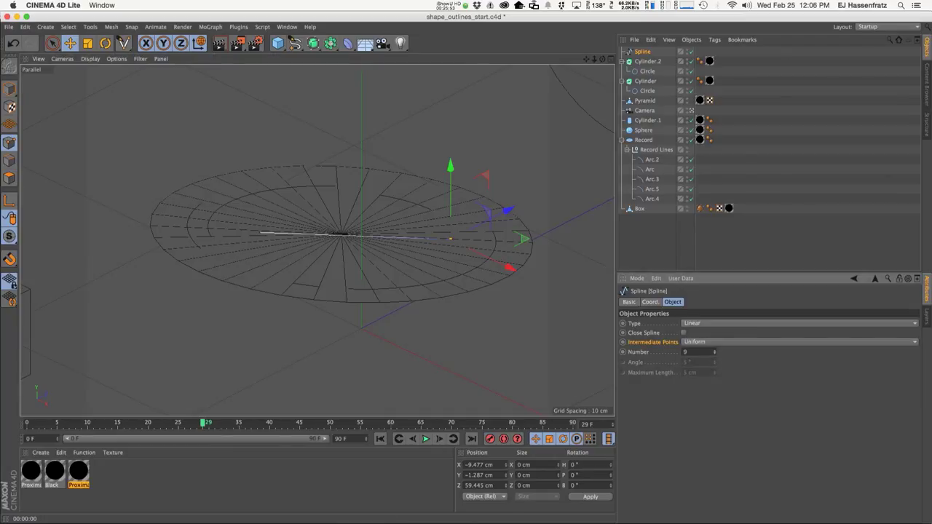
key("super+r")
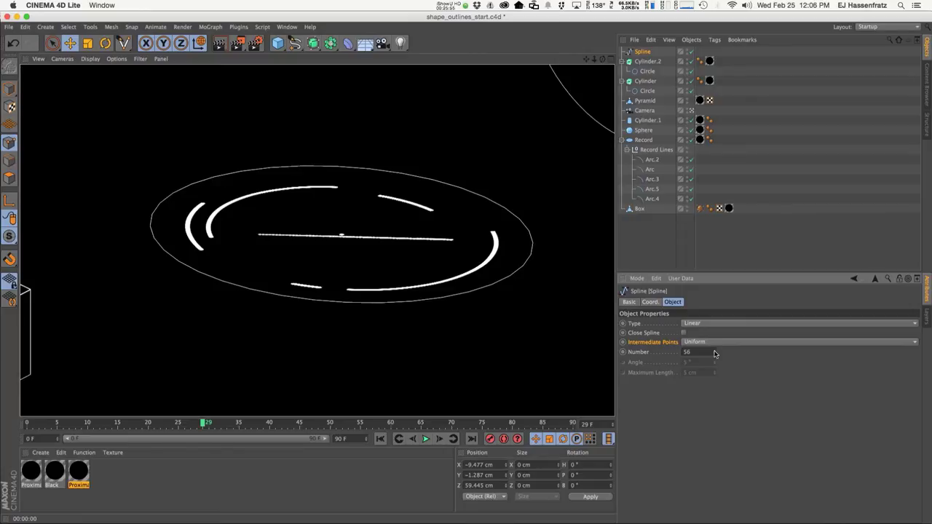
left_click_drag(714, 354, 715, 348)
key("super+r")
left_click(288, 27)
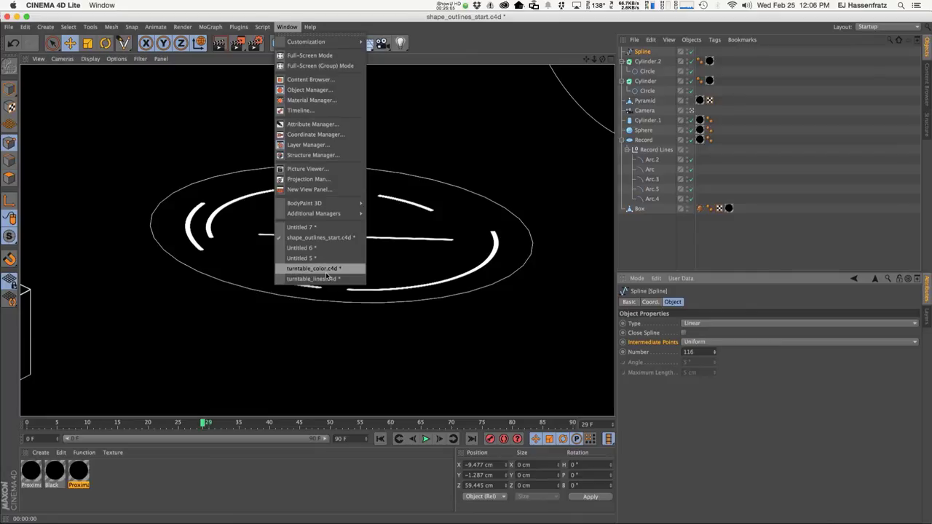
In turntable_color.c4d, set the Slider Spline's Intermediate Points to Uniform
left_click(331, 271)
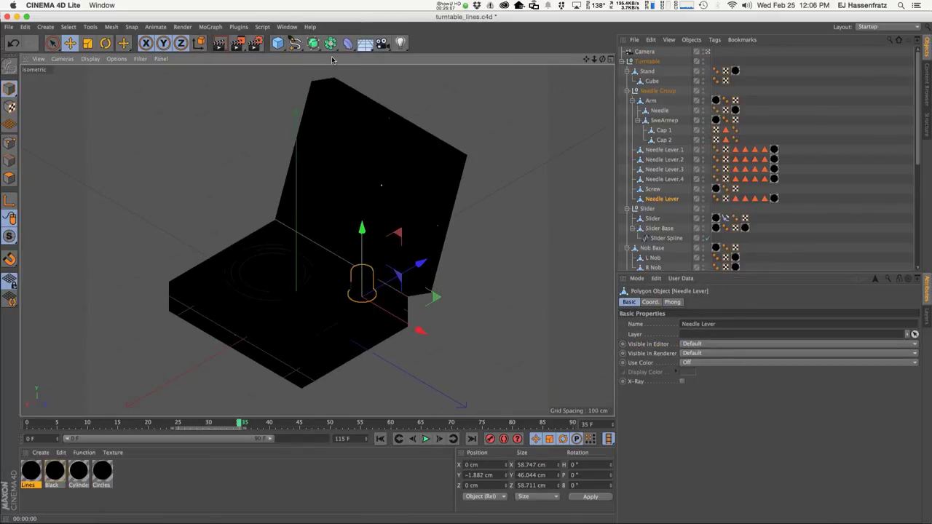
left_click(287, 27)
left_click(342, 271)
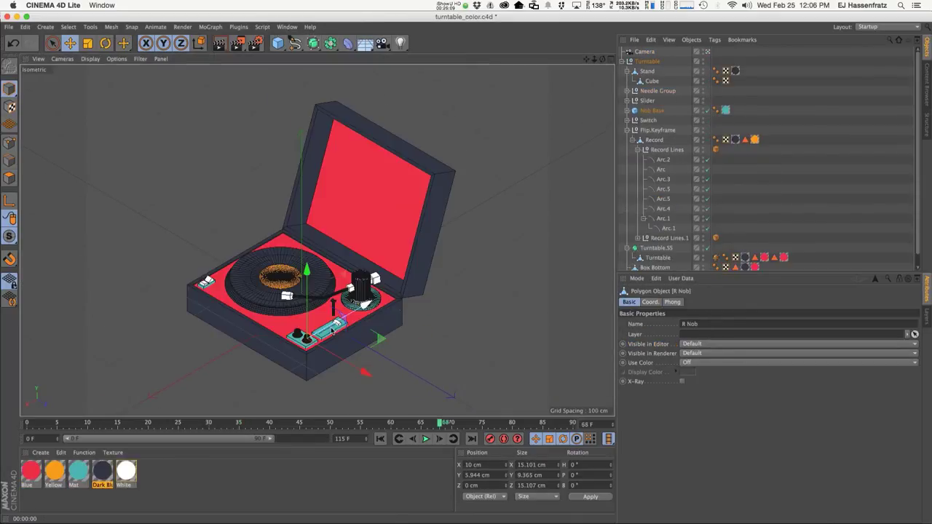
left_click(326, 333)
left_click(327, 335)
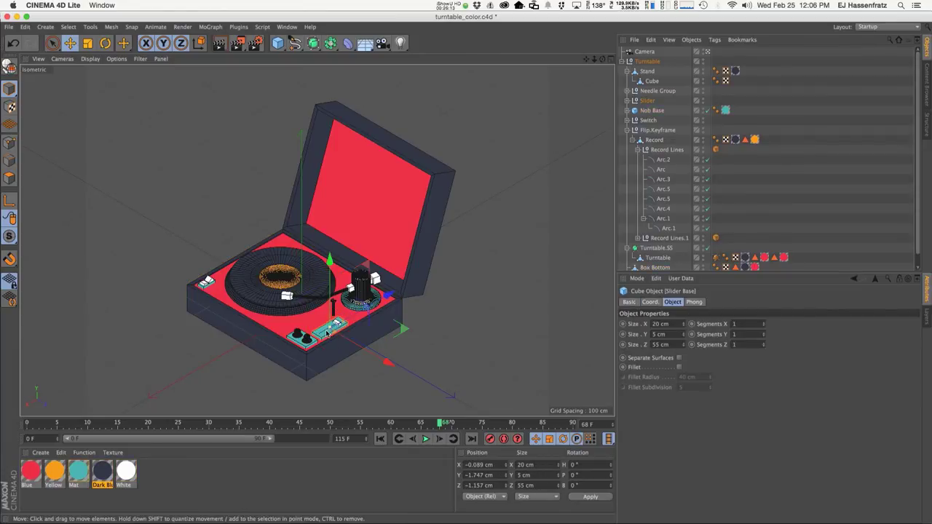
left_click(627, 100)
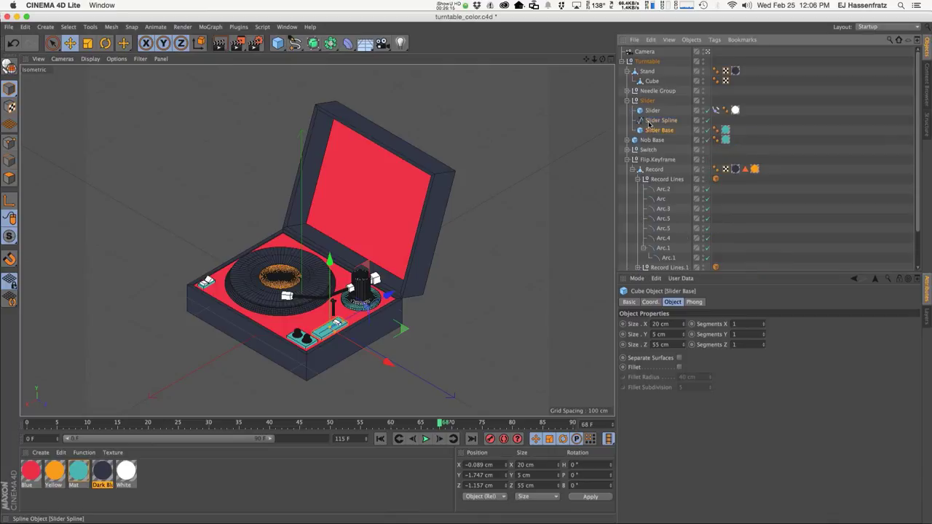
left_click(661, 121)
left_click(714, 342)
left_click(716, 373)
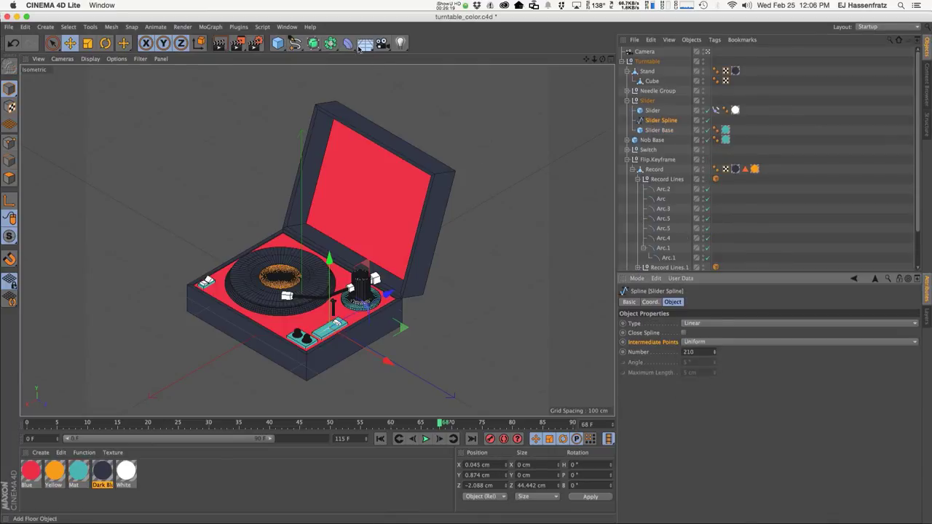
Switch through the open documents to the shape_outlines_start.c4d scene
left_click(287, 26)
left_click(319, 279)
left_click(287, 26)
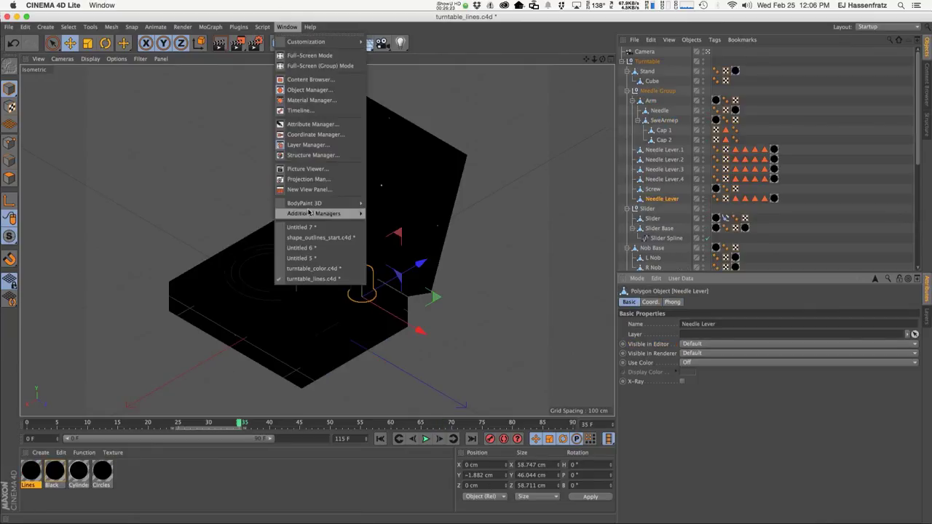
left_click(306, 248)
left_click(287, 26)
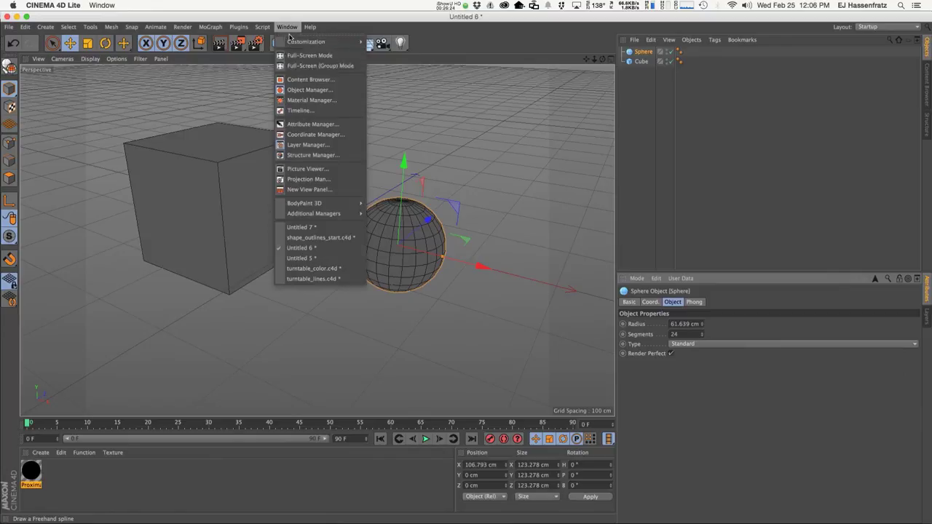
left_click(319, 238)
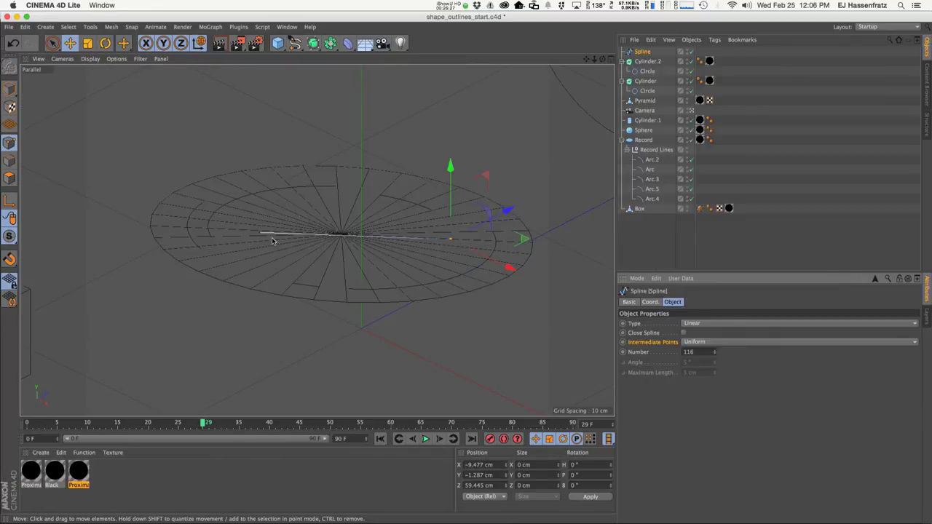
Raise the Spline in Y above the other shapes and render a preview
scroll(262, 244, "down", 10)
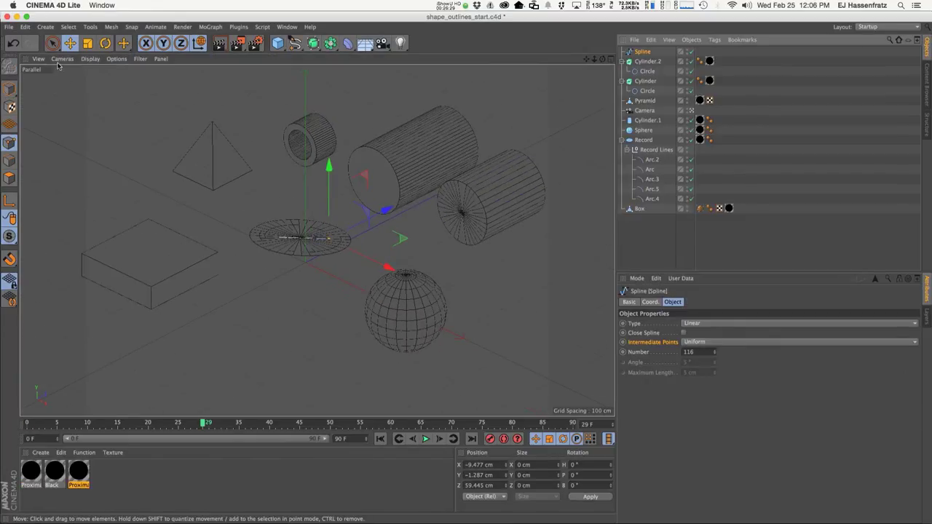
left_click_drag(304, 211, 294, 65)
scroll(309, 178, "down", 4)
left_click_drag(309, 179, 311, 149)
key("ctrl+r")
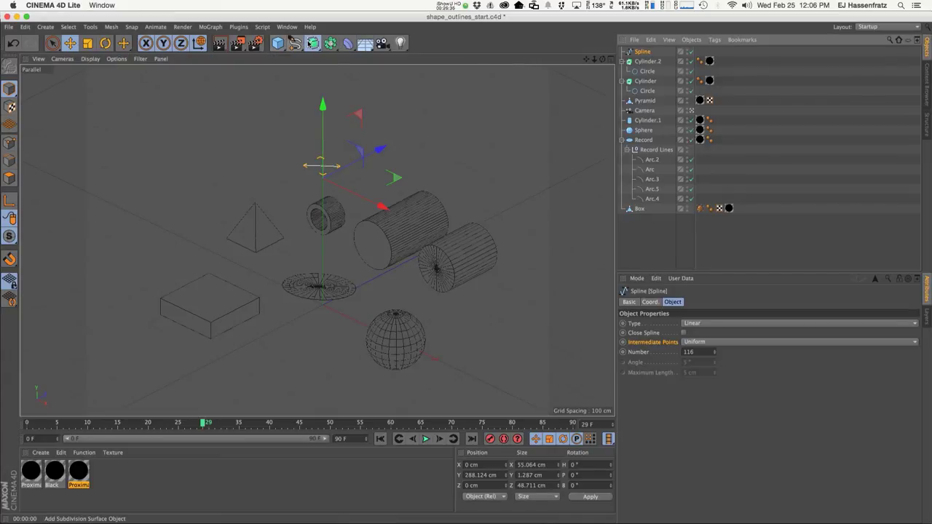
Add a Sweep containing a Circle and the Spline, with the Circle first as profile
left_click_drag(314, 43, 350, 92)
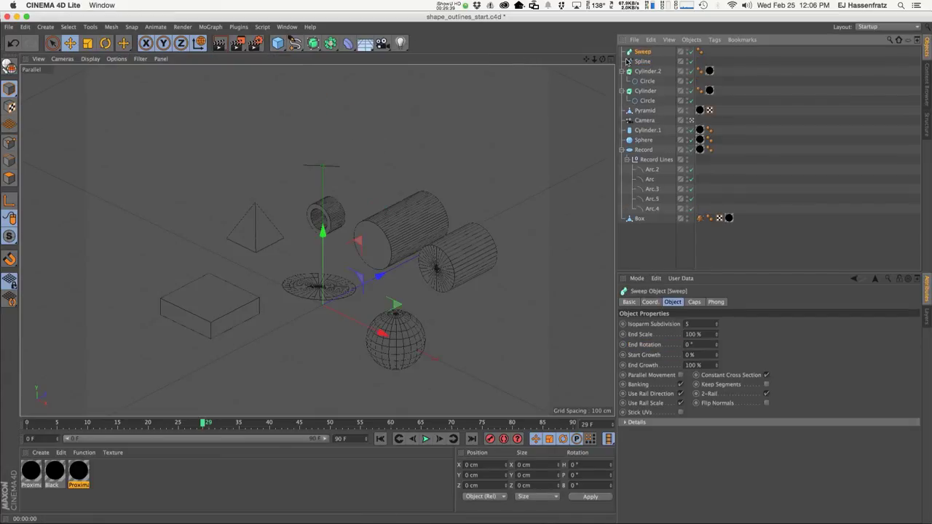
left_click_drag(646, 53, 645, 53)
left_click_drag(295, 43, 382, 82)
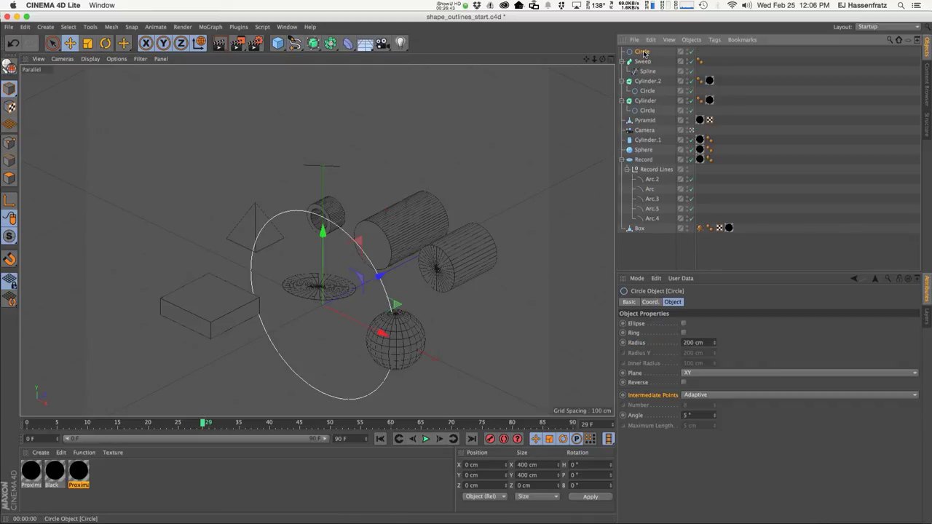
left_click_drag(647, 64, 649, 73)
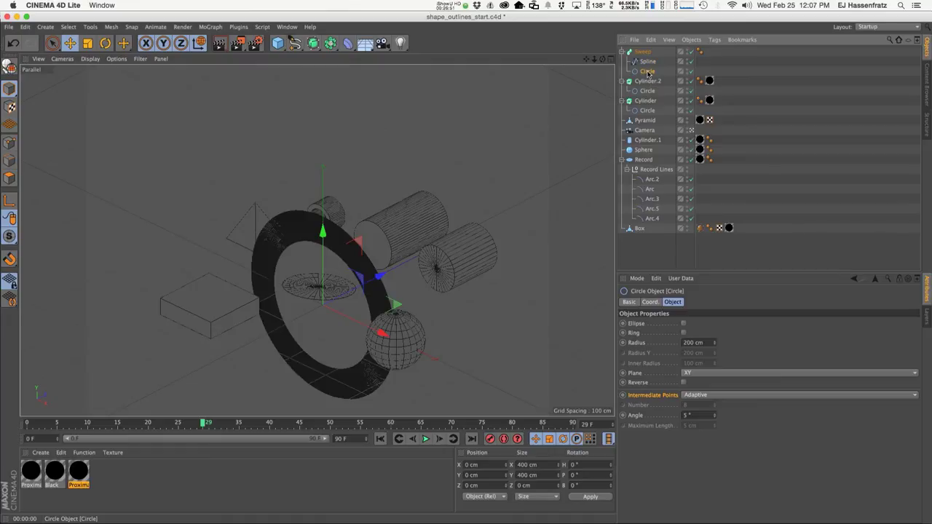
left_click_drag(714, 343, 685, 371)
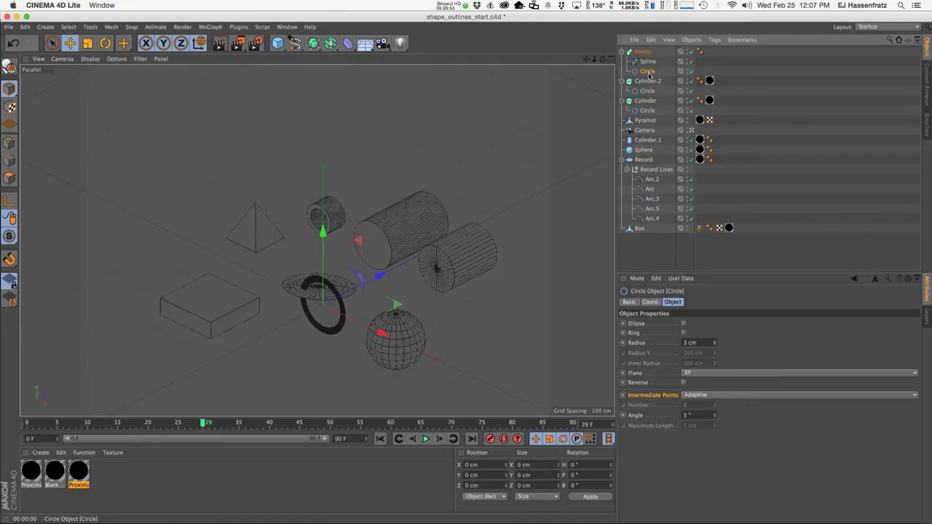
left_click_drag(646, 62, 647, 60)
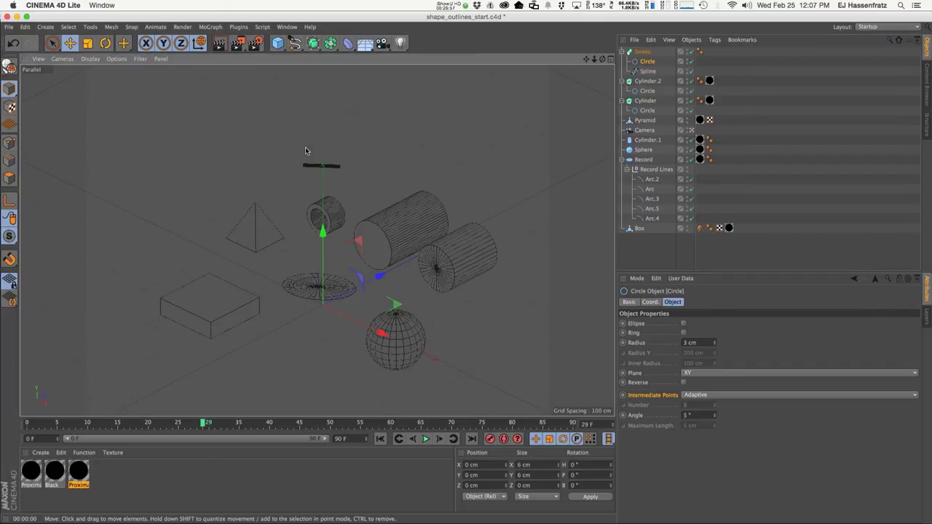
Set the Circle Radius to 0.1 cm and render previews of the thin line
scroll(319, 162, "up", 10)
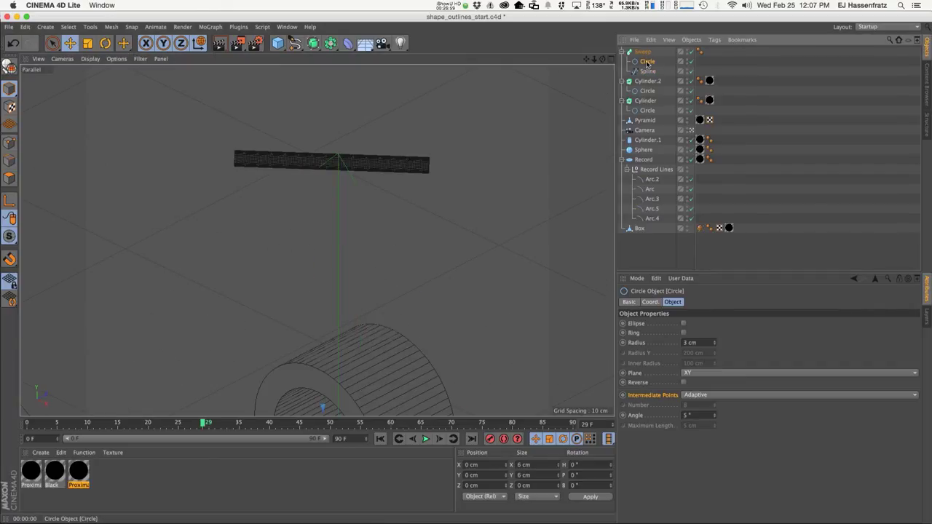
left_click_drag(715, 346, 714, 348)
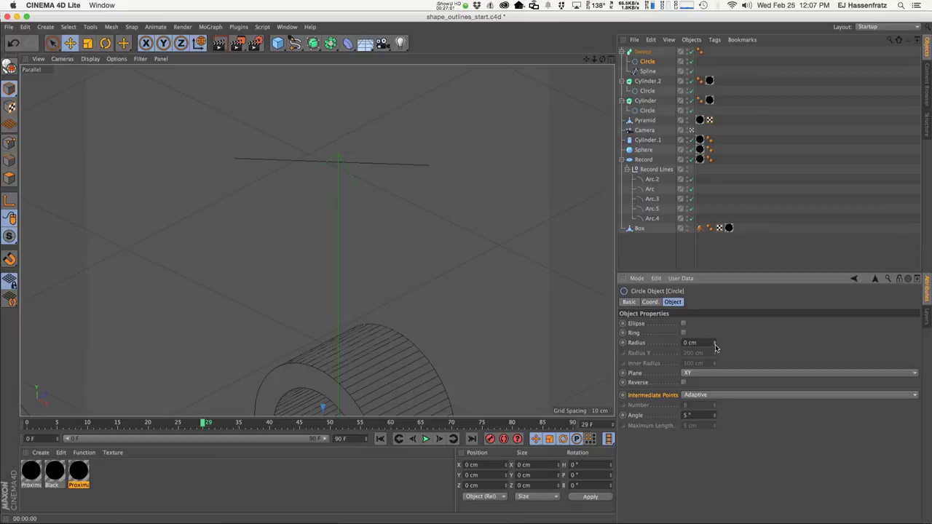
double_click(692, 343)
type("0.1")
key("Return")
key("ctrl+r")
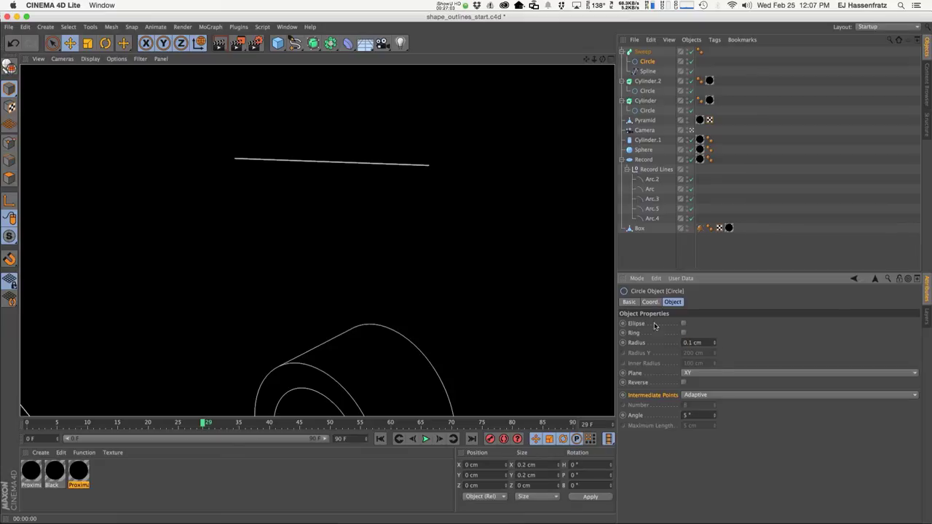
scroll(381, 196, "down", 10)
key("ctrl+r")
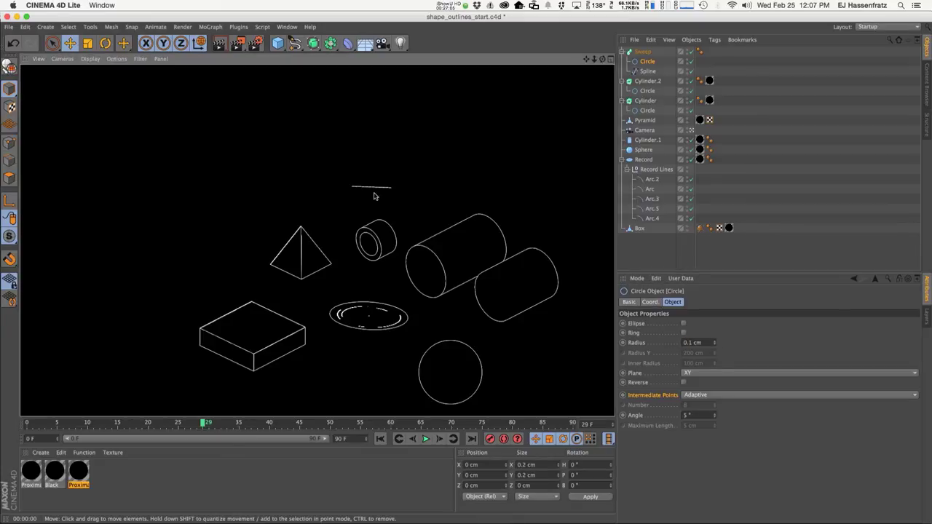
scroll(374, 200, "up", 5)
key("ctrl+r")
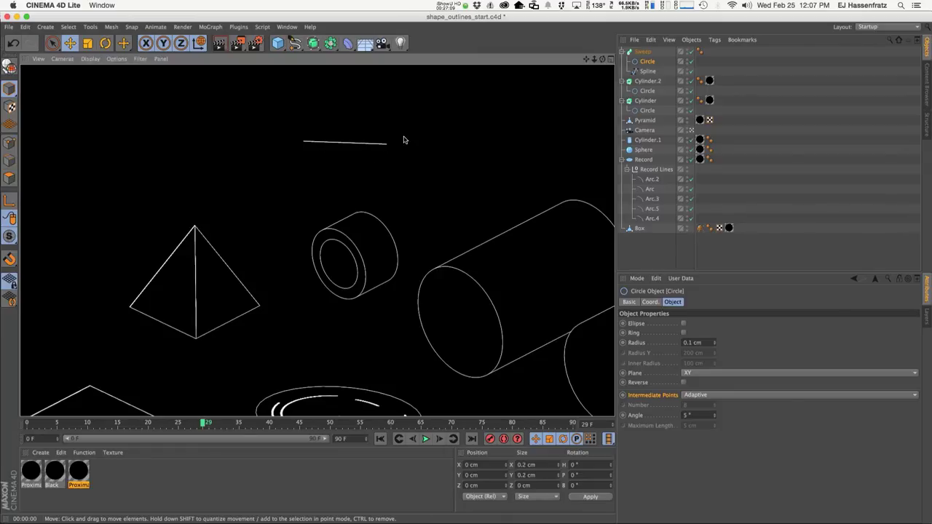
In Points mode, move the Spline's points to bend it into a zigzag
left_click(648, 71)
left_click(9, 143)
left_click_drag(303, 141, 289, 230)
key("super+z")
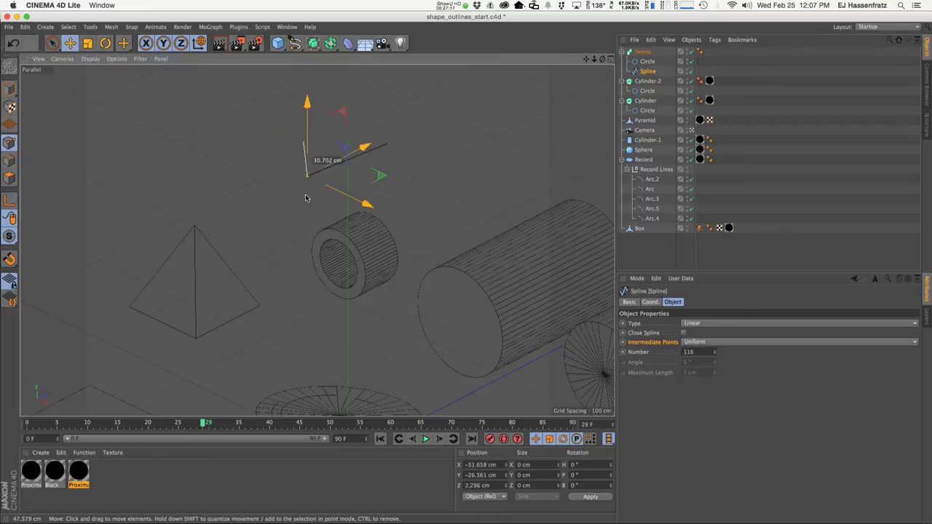
left_click_drag(366, 160, 412, 168, "alt")
left_click_drag(328, 155, 290, 137)
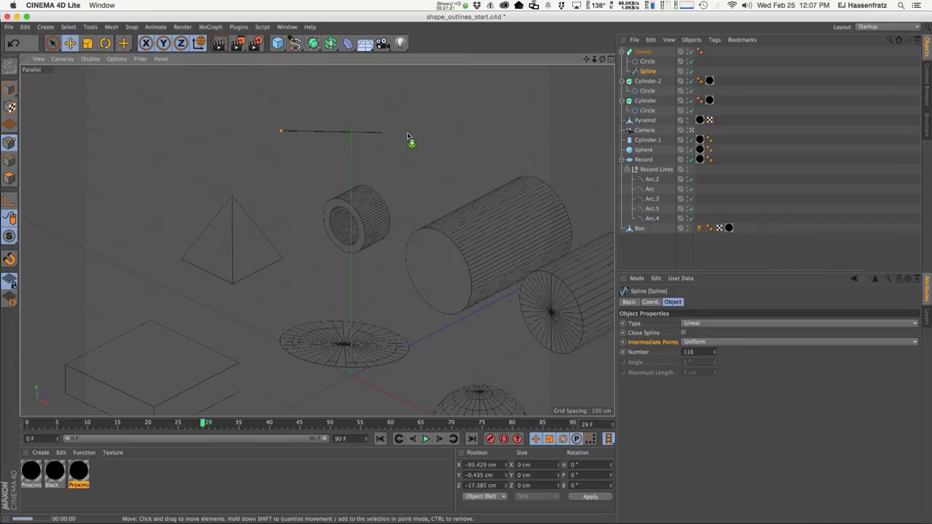
mouse_move(352, 138)
left_mouse_down()
mouse_move(341, 156)
mouse_move(335, 149)
mouse_move(357, 168)
mouse_move(362, 137)
left_mouse_up()
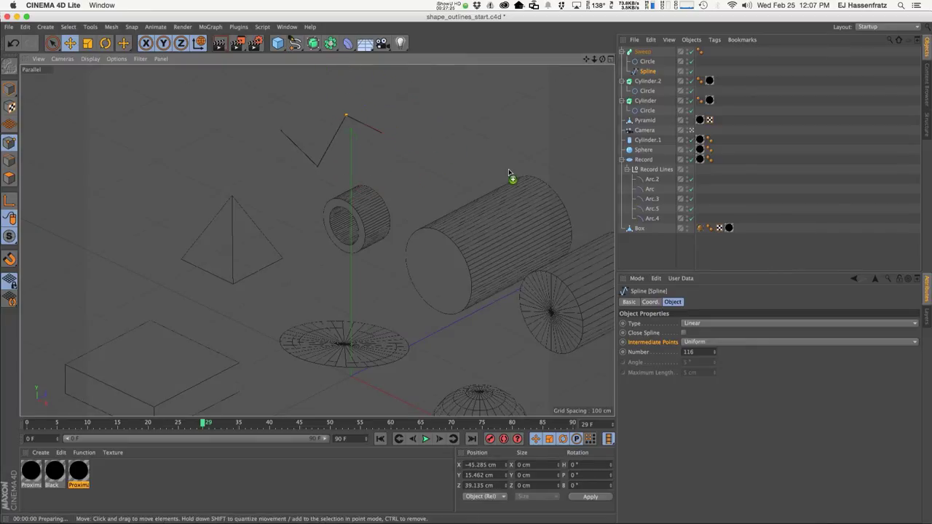
Render previews of the thin white zigzag line above the shapes' outlines
left_click(646, 61)
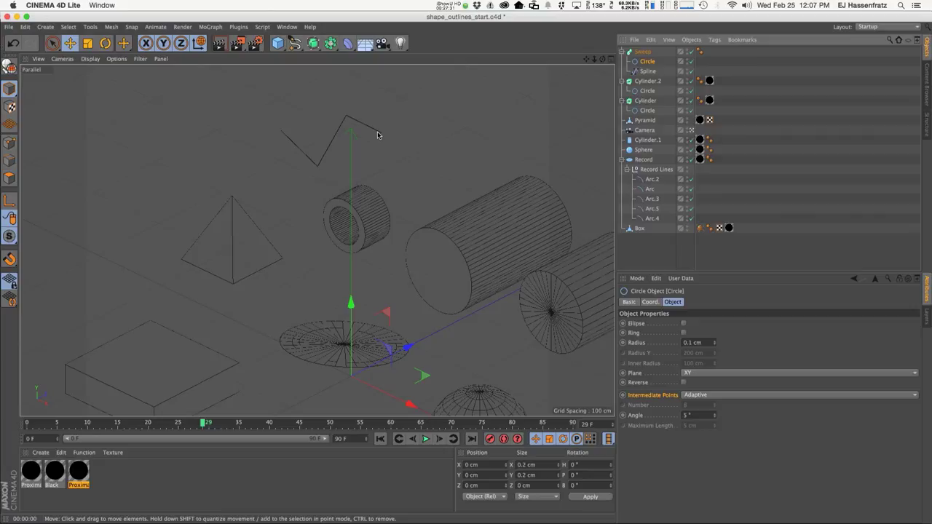
key("super+r")
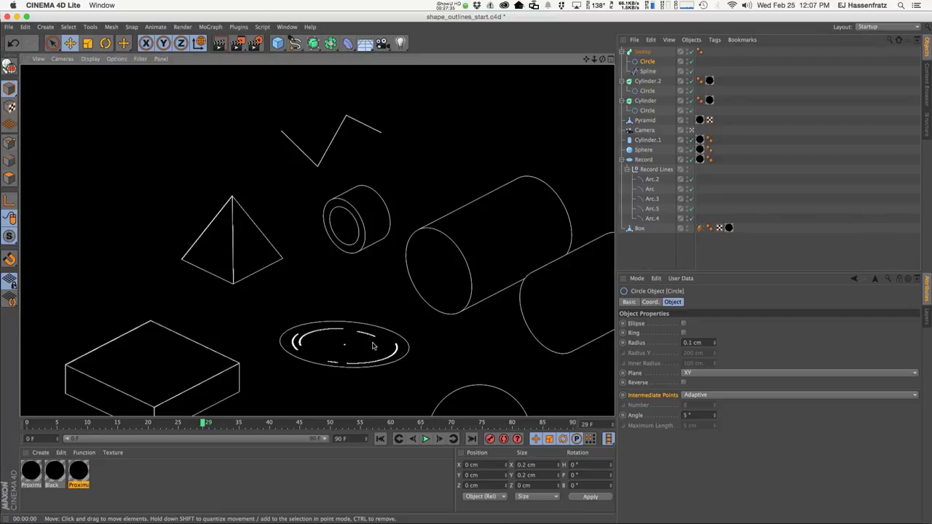
scroll(458, 209, "down", 5)
scroll(416, 277, "up", 3)
key("super+r")
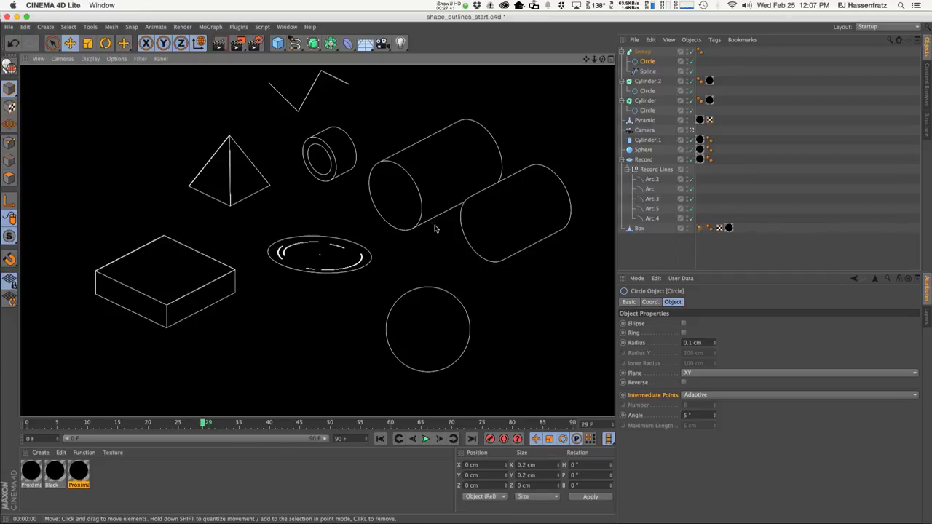
key("super+r")
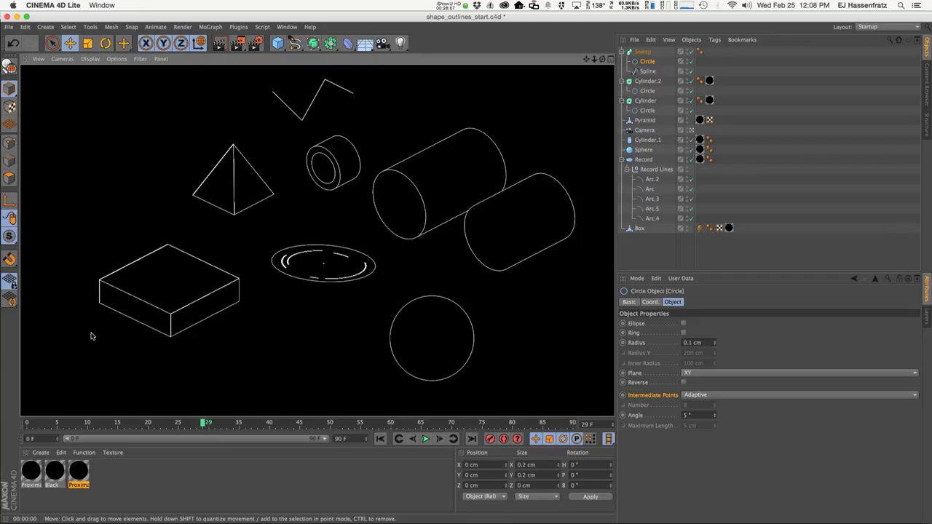
Inspect the Proximal – Edges material's proximal shader settings, then close its editor
double_click(30, 472)
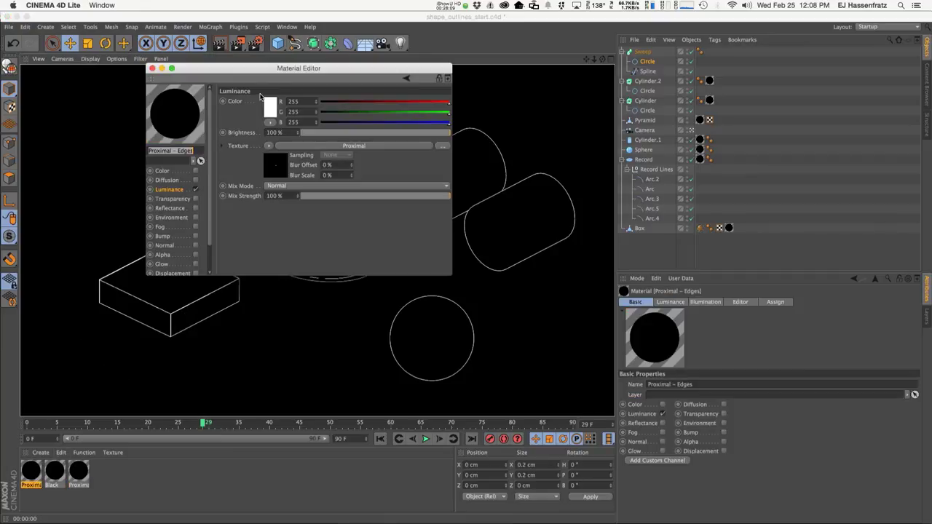
left_click_drag(264, 78, 508, 131)
left_click(599, 199)
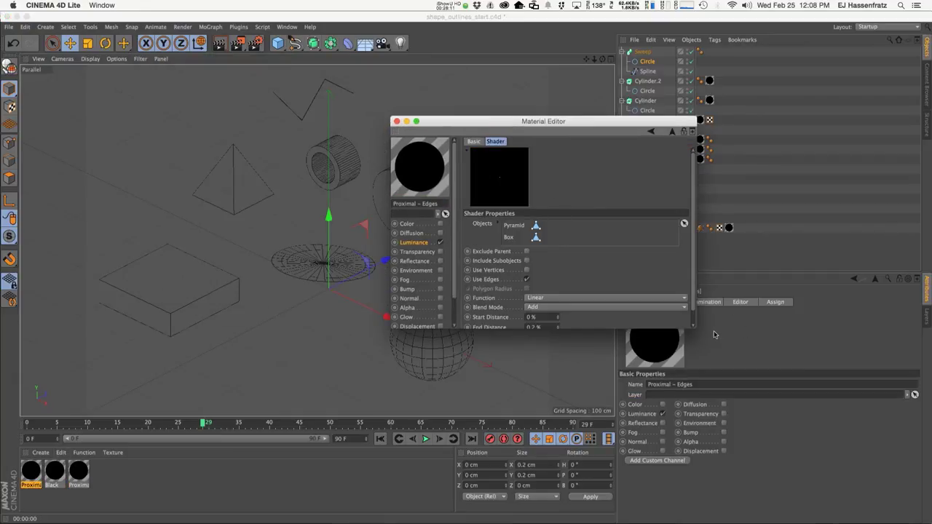
left_click_drag(693, 329, 741, 419)
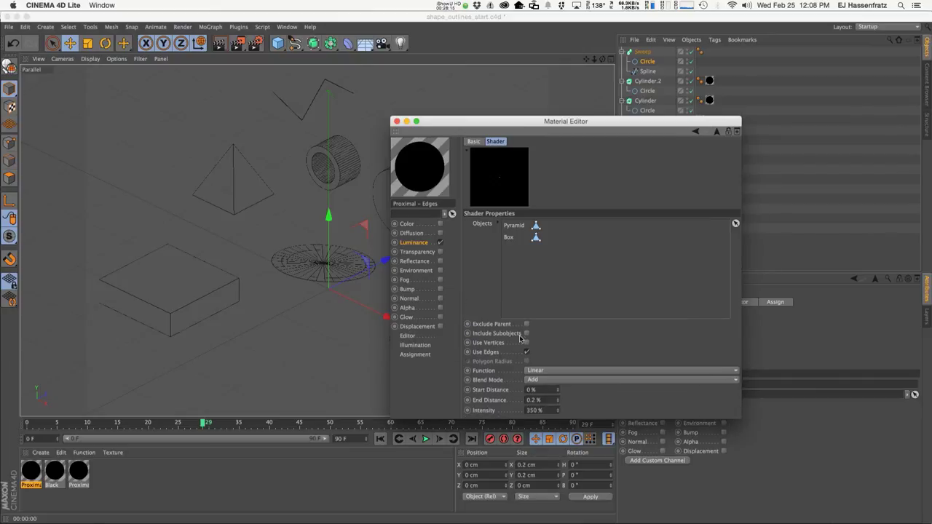
left_click(396, 122)
Delete Spline from the Proximal – Vertices shader's Objects list and render a preview of the outlines
double_click(79, 472)
left_click_drag(299, 69, 627, 182)
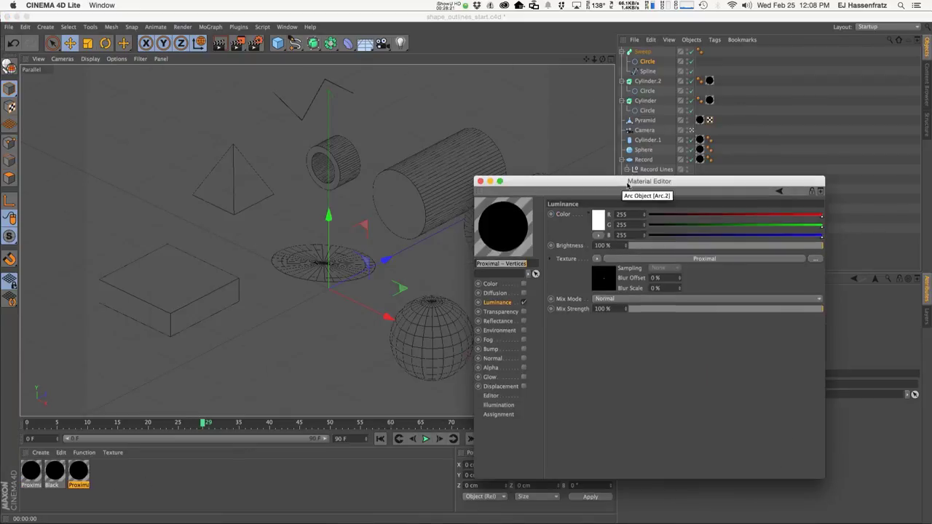
left_click(647, 258)
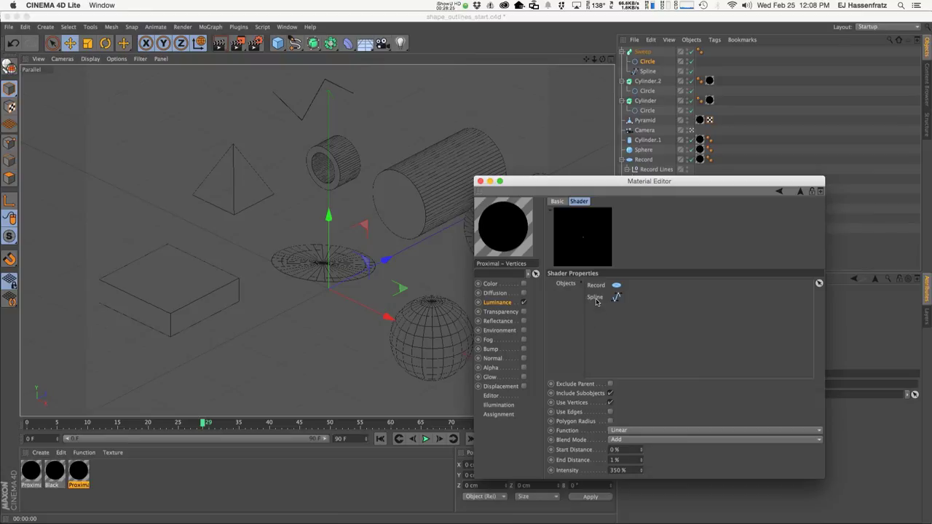
key("Delete")
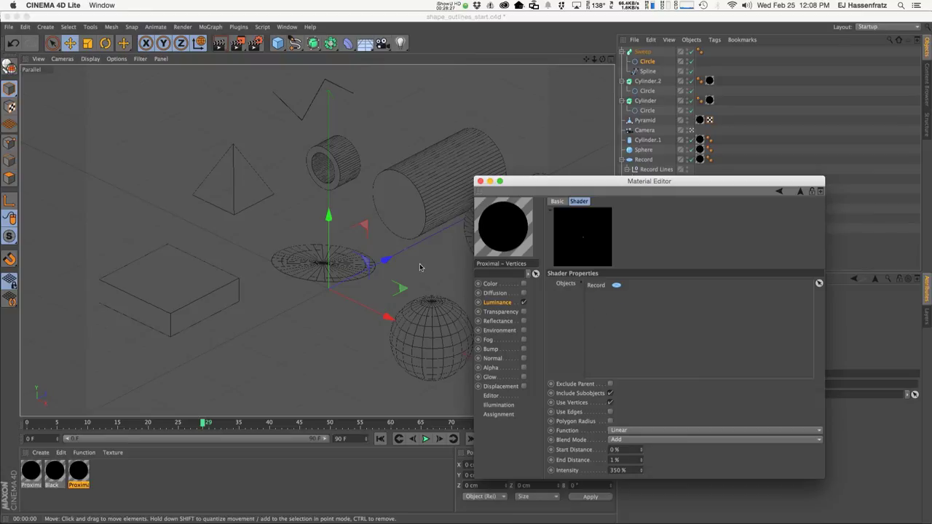
left_click(351, 268)
key("ctrl+r")
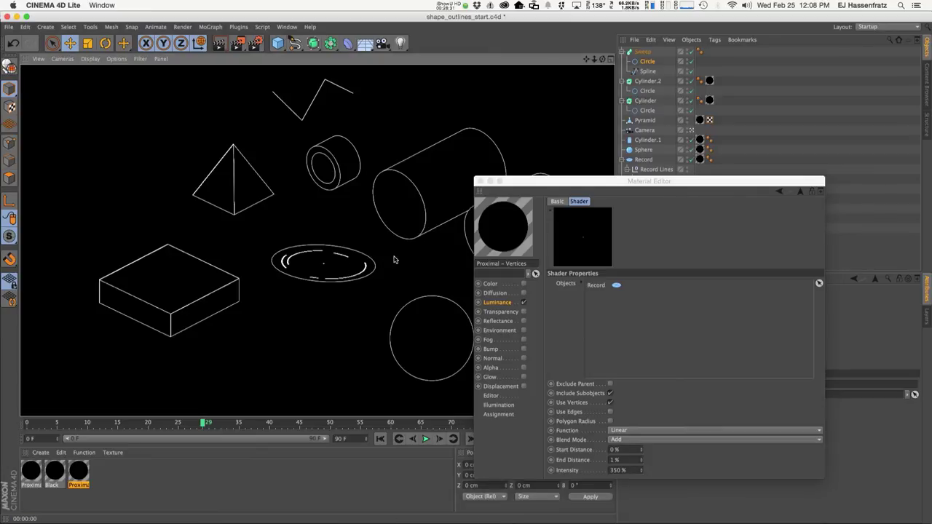
left_click_drag(550, 185, 563, 260)
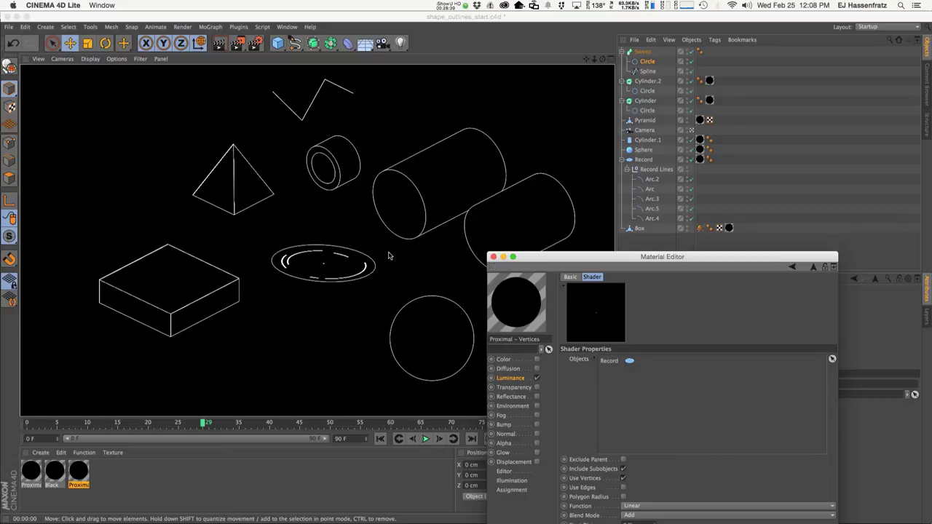
left_click(493, 257)
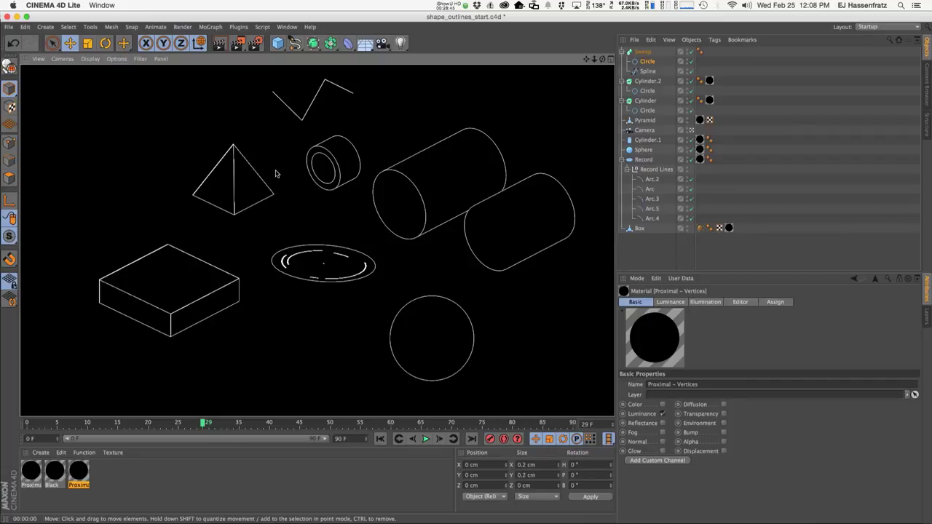
left_click(282, 29)
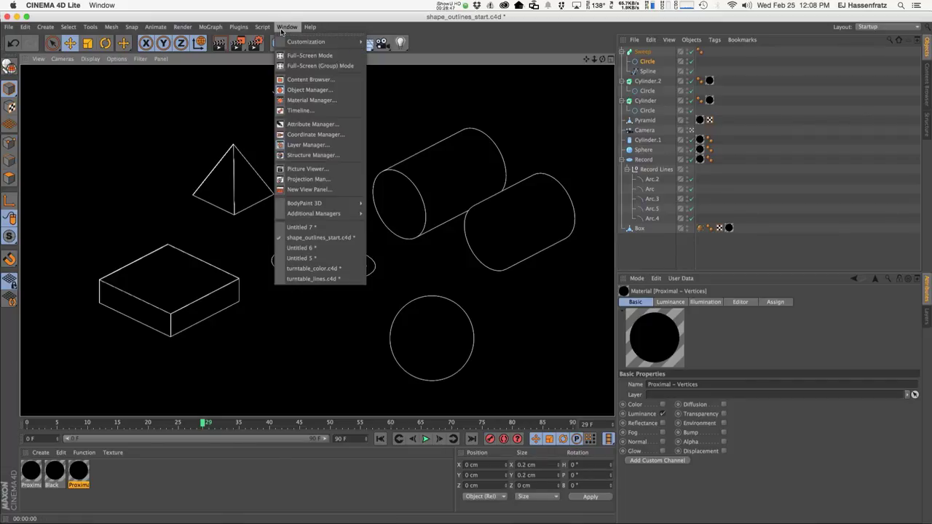
Switch to turntable_lines.c4d, set the viewport display to Hidden Line, and deselect the Needle Lever
left_click(306, 278)
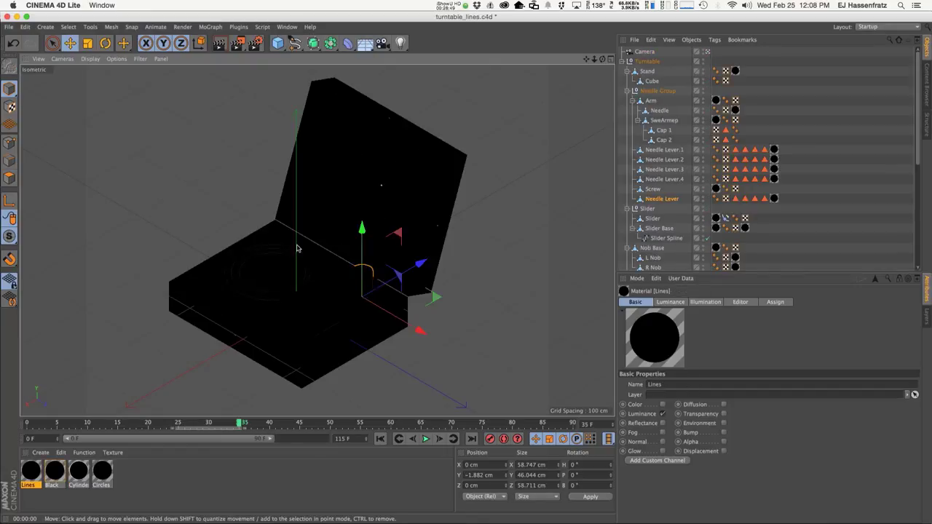
left_click(91, 59)
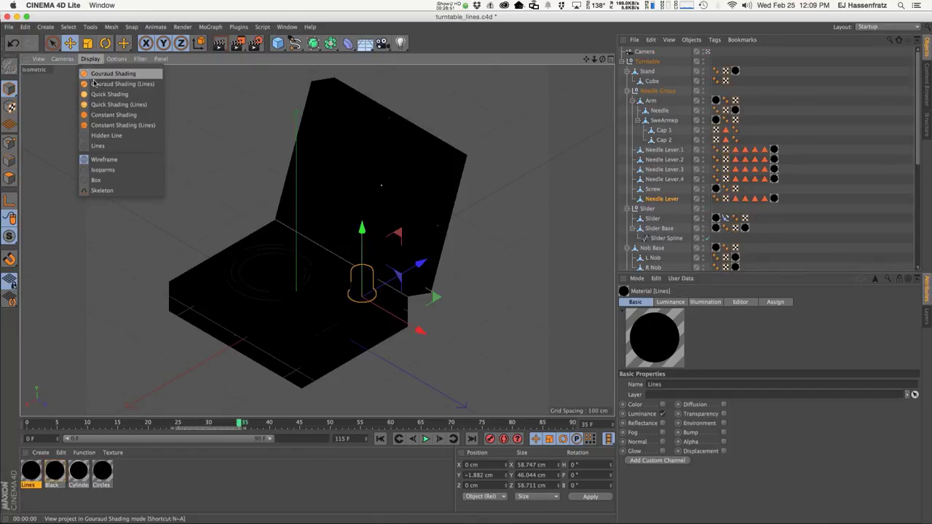
left_click(103, 136)
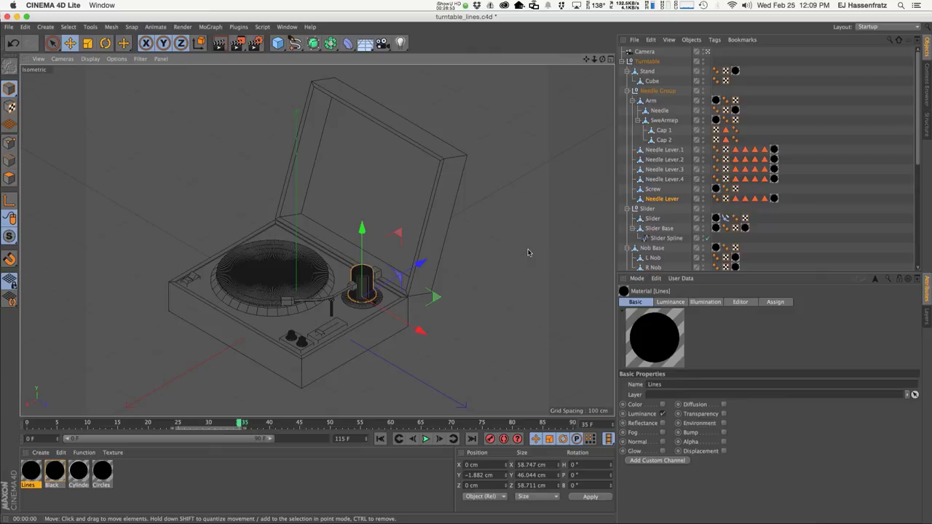
left_click(528, 253)
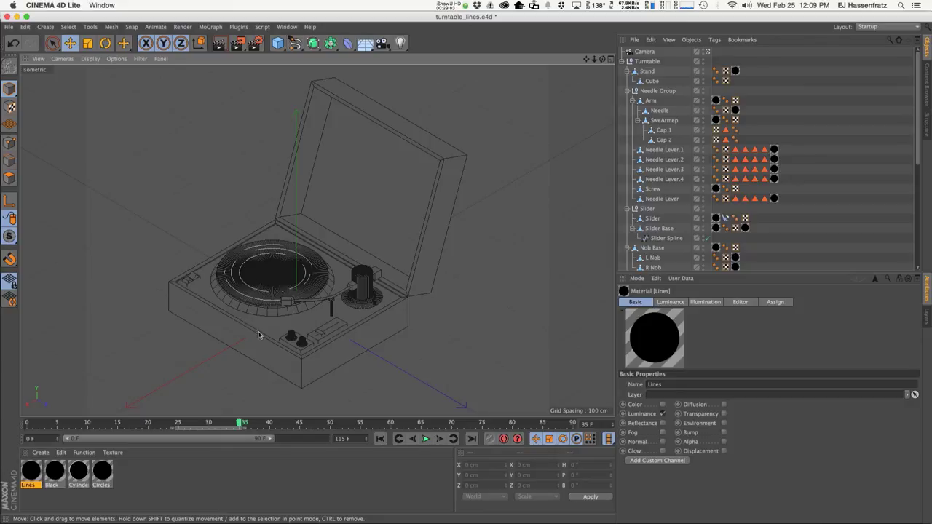
double_click(32, 473)
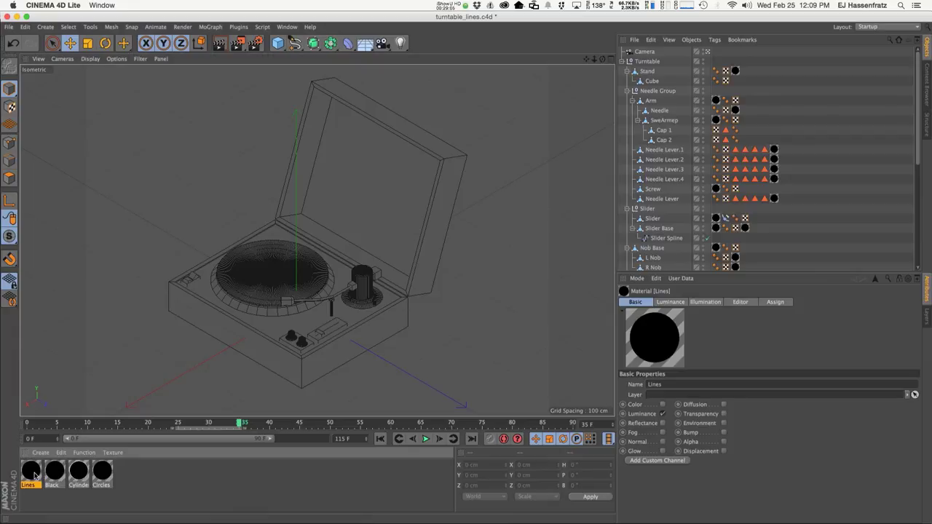
left_click(308, 154)
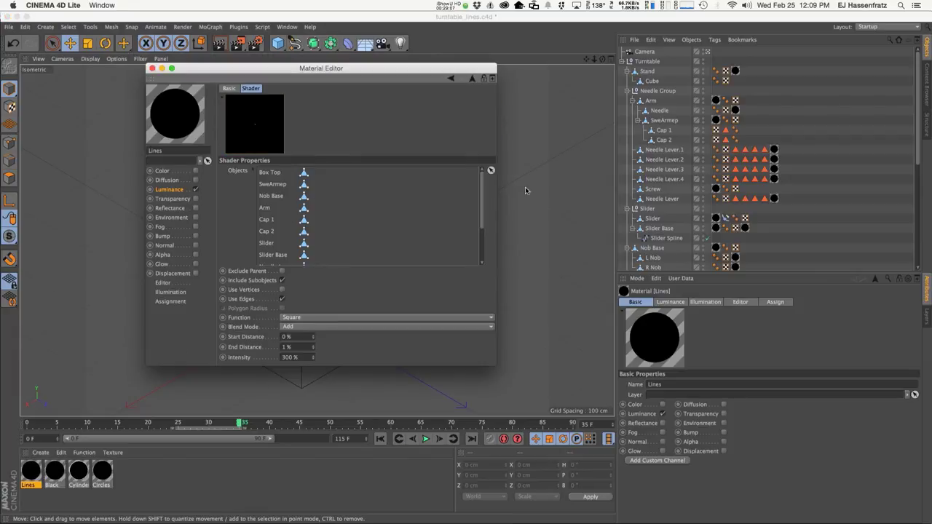
scroll(393, 219, "down", 3)
scroll(393, 218, "up", 3)
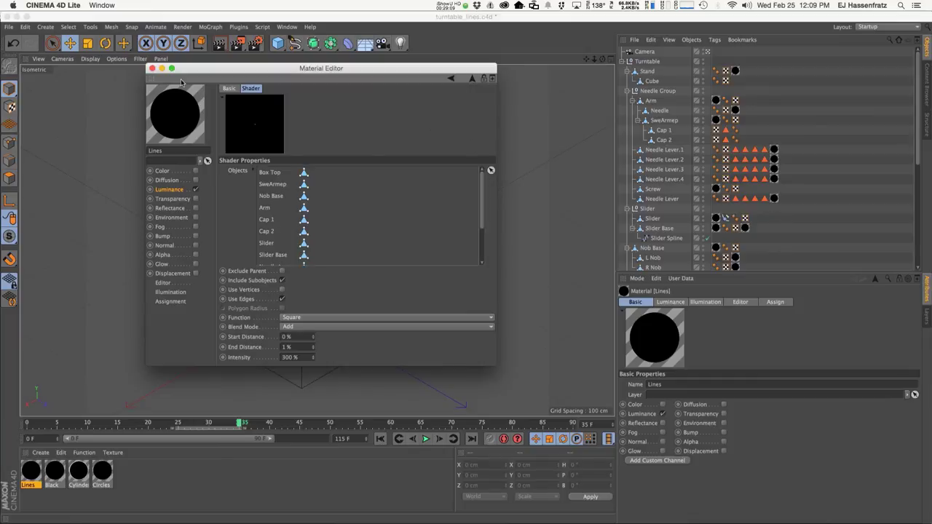
left_click(151, 67)
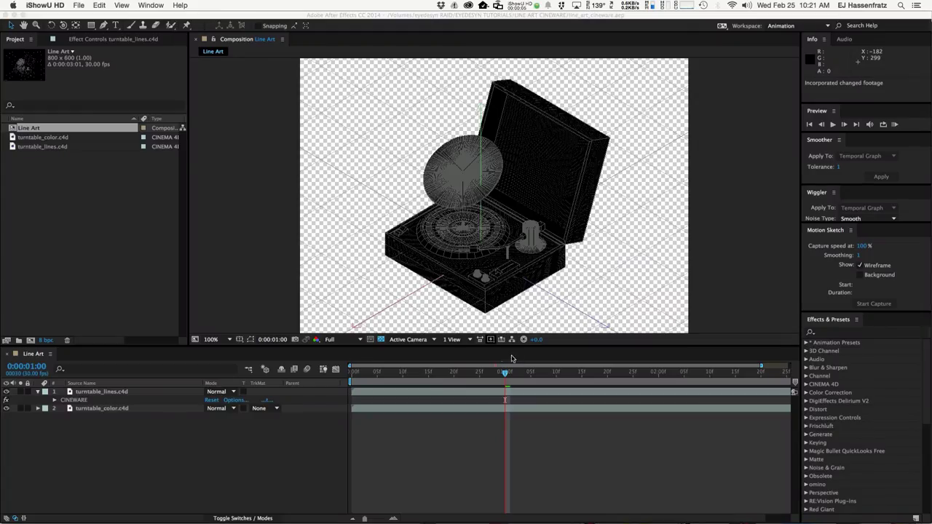
Inspect the turntable_color.c4d and turntable_lines.c4d footage items in the Project panel
left_click(58, 143)
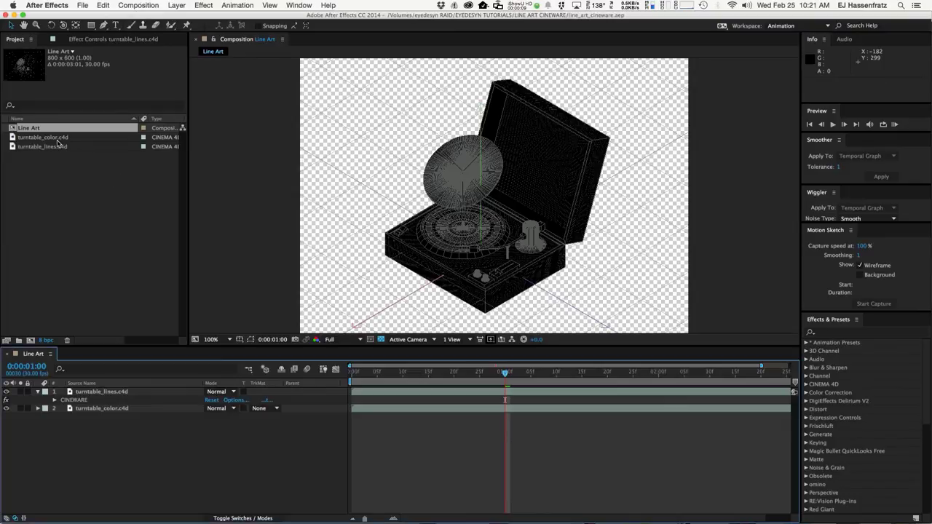
left_click(60, 140)
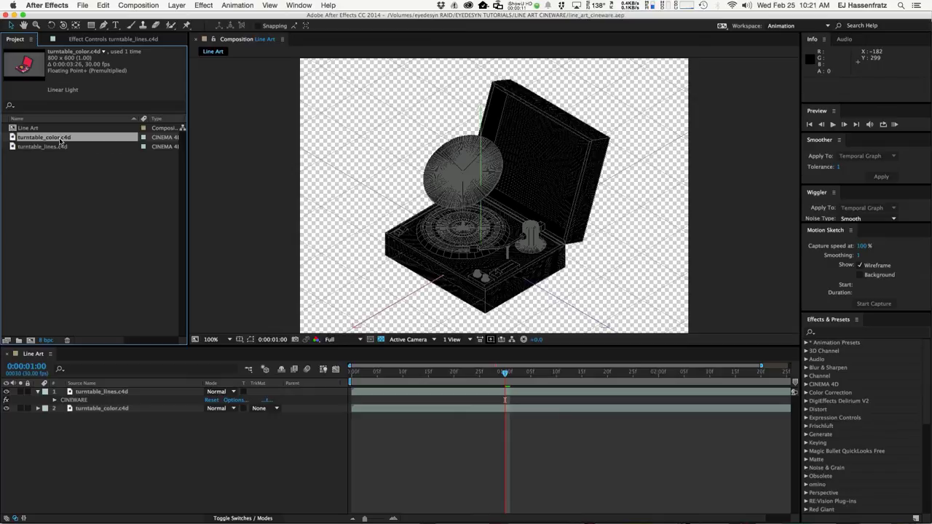
left_click(61, 149)
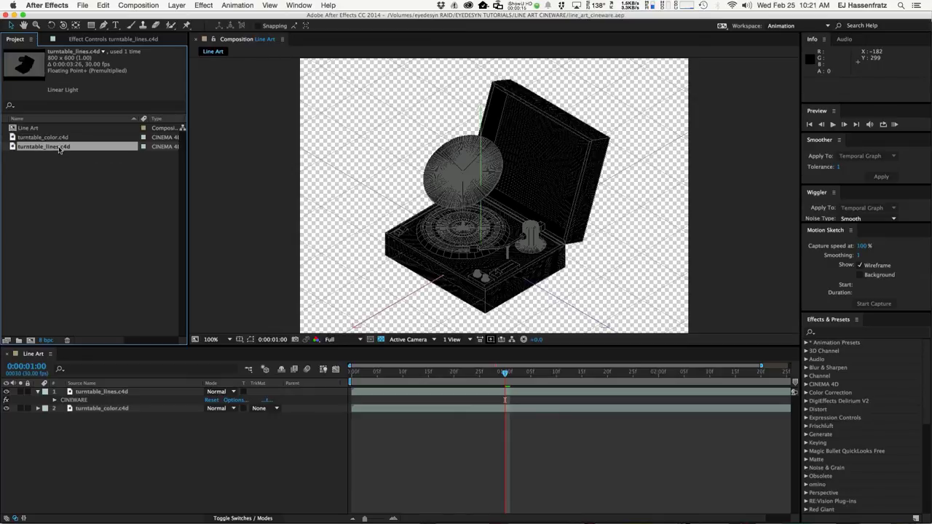
key("Up")
left_click(54, 151)
Select the turntable_lines.c4d layer and show its CINEWARE effect in Effect Controls
left_click(101, 393)
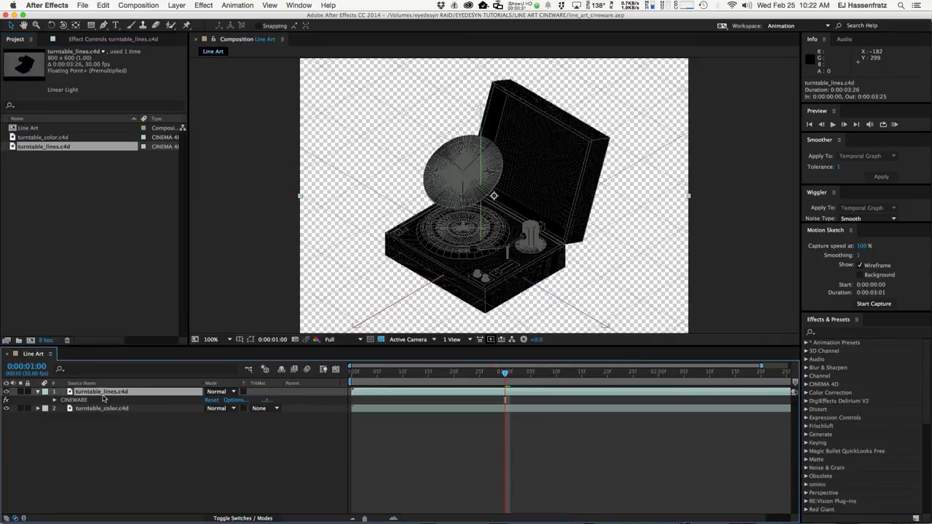
left_click(102, 408)
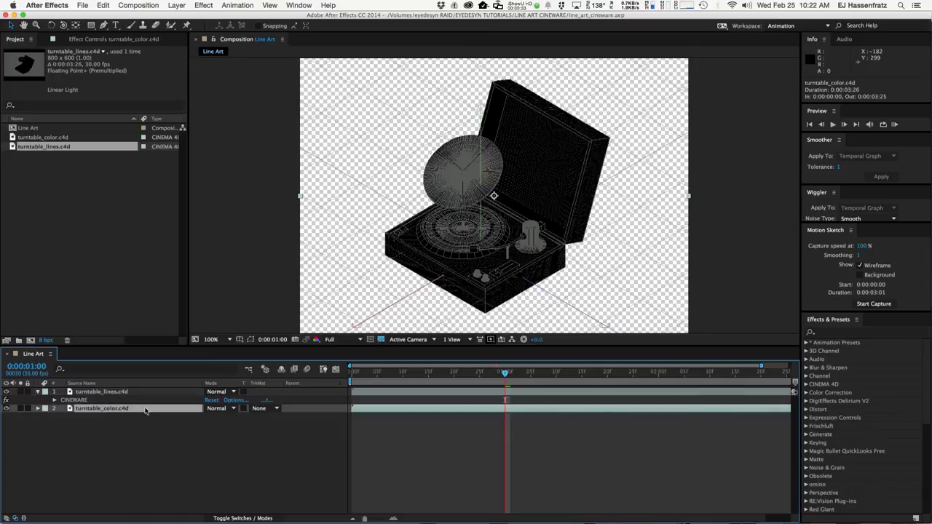
left_click(108, 393)
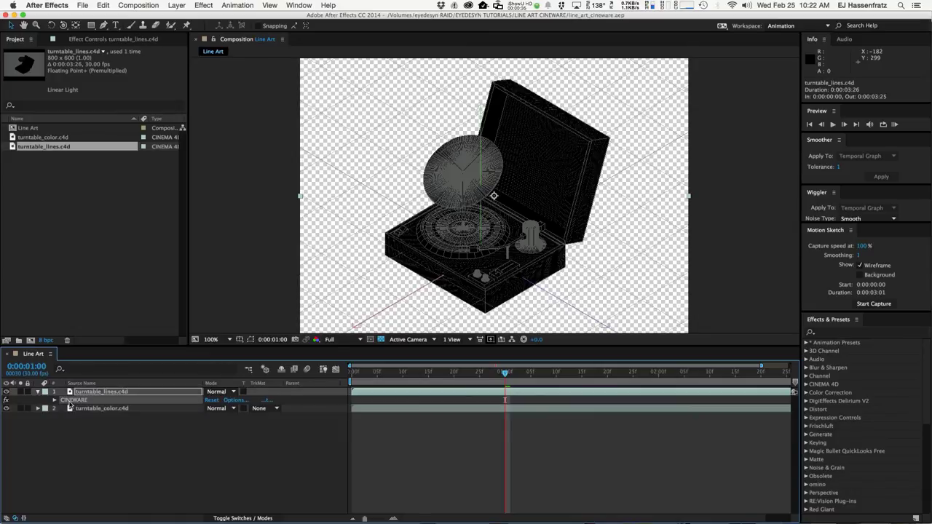
left_click(54, 401)
left_click(54, 401)
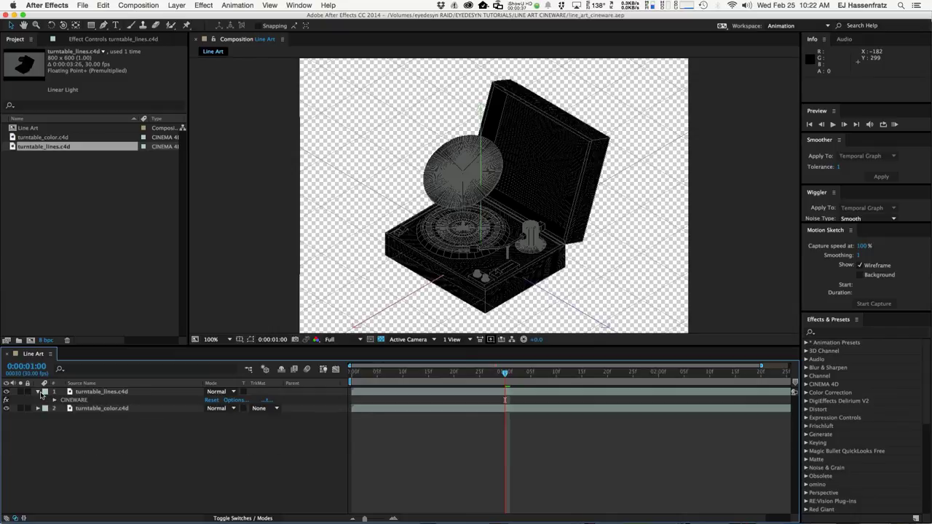
left_click(38, 393)
left_click(104, 392)
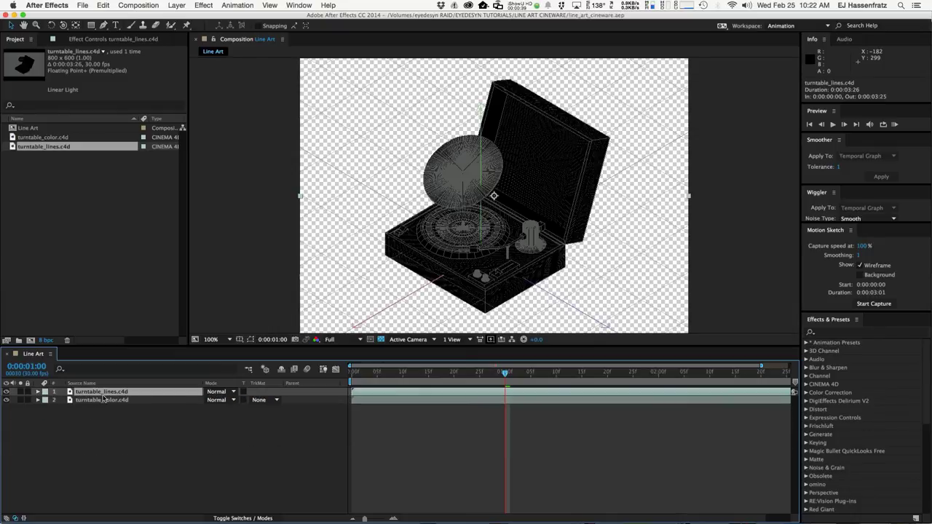
left_click(104, 401)
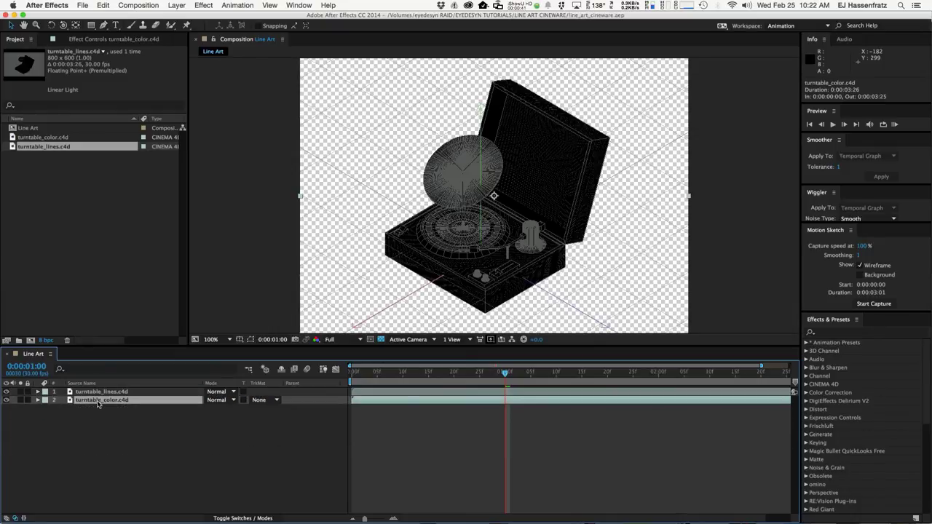
left_click(97, 394)
left_click(73, 40)
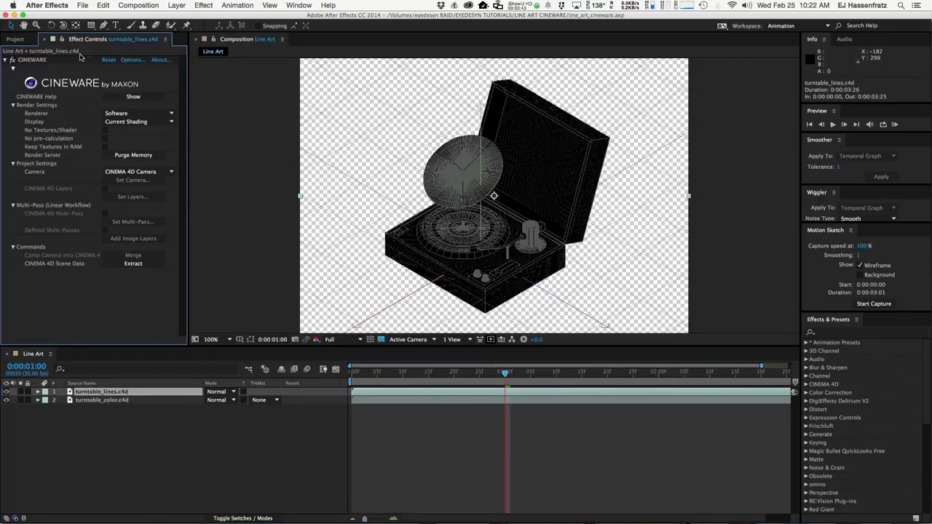
Set the turntable_lines.c4d layer's CINEWARE renderer to Standard (Draft)
left_click(146, 101)
left_click(135, 114)
left_click(135, 133)
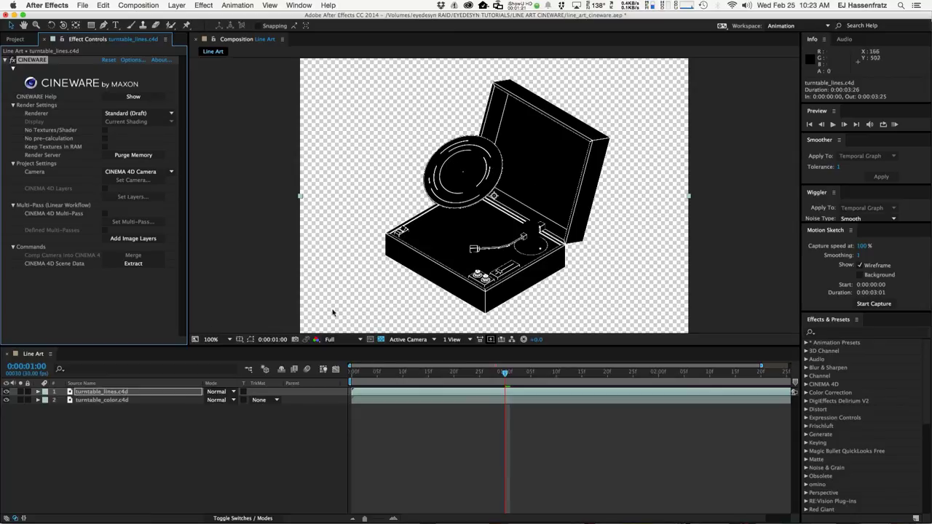
Hide the lines layer and set the turntable_color.c4d CINEWARE renderer to Standard (Draft)
left_click(102, 401)
left_click(6, 392)
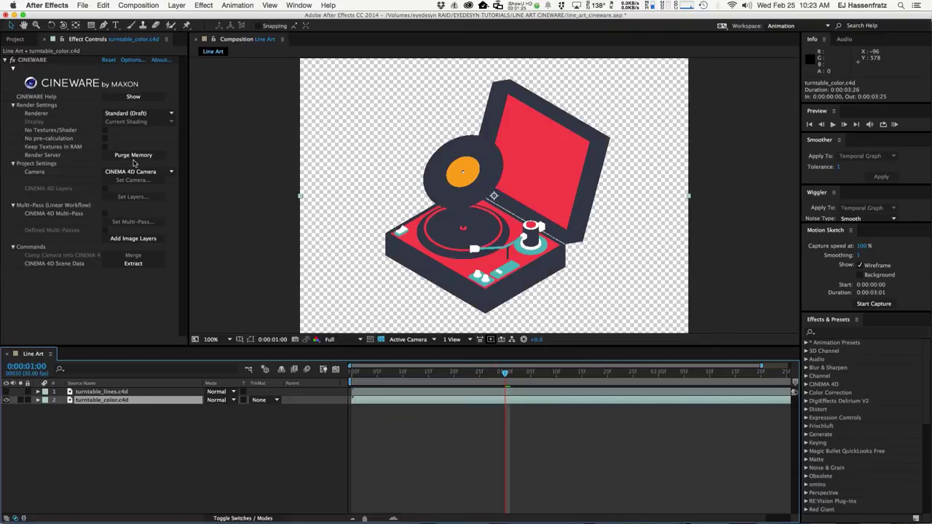
left_click(138, 114)
left_click(128, 141)
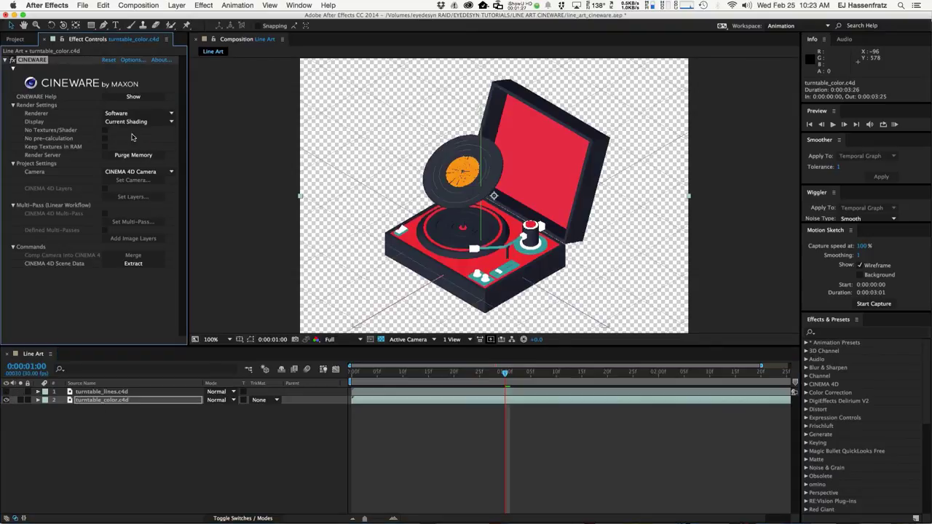
left_click(127, 115)
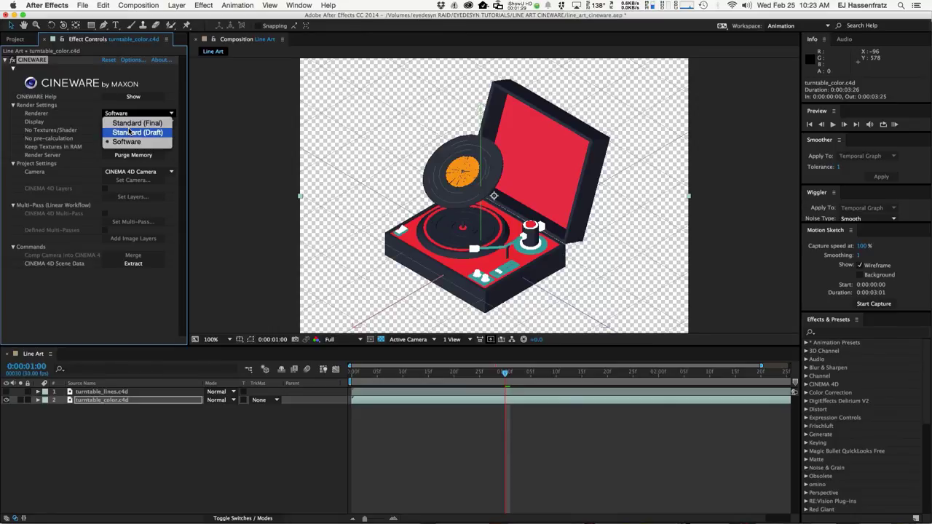
left_click(129, 131)
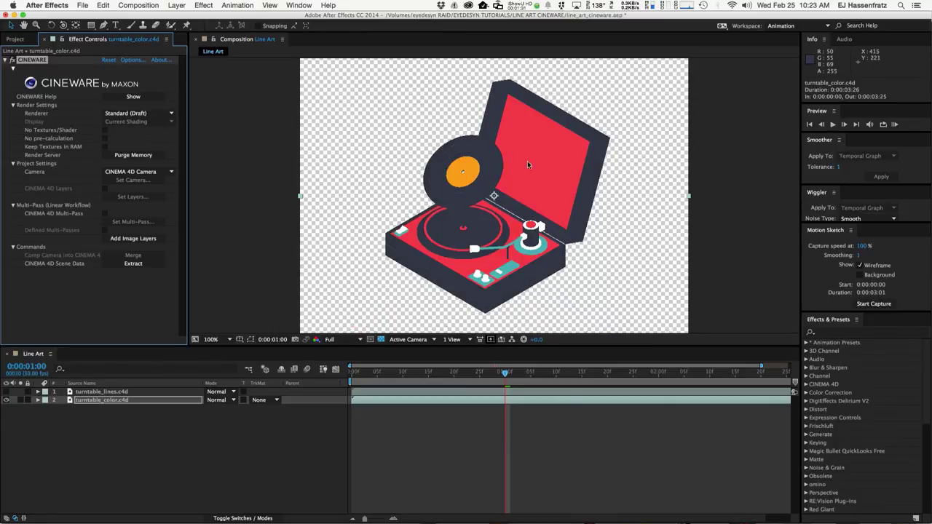
left_click(150, 394)
Make the turntable_lines.c4d layer visible again and try Multiply blending on it
left_click(6, 392)
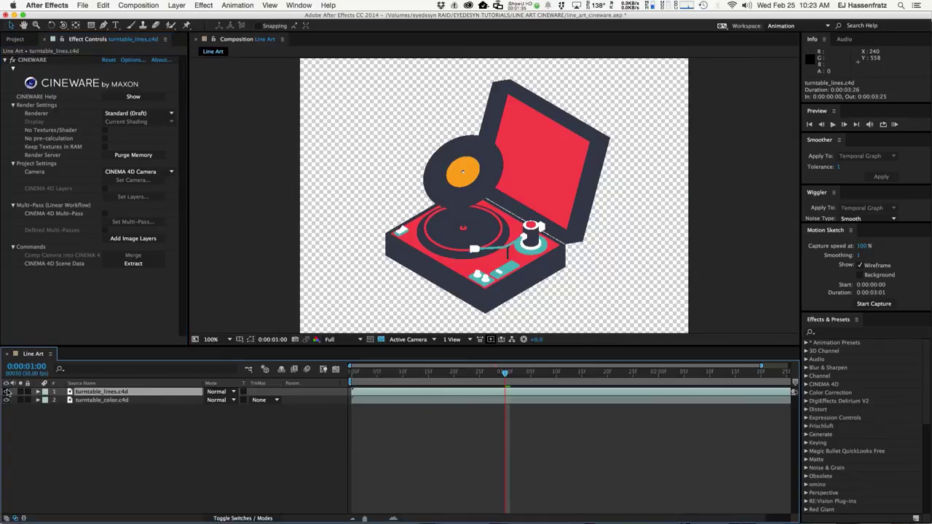
left_click(219, 392)
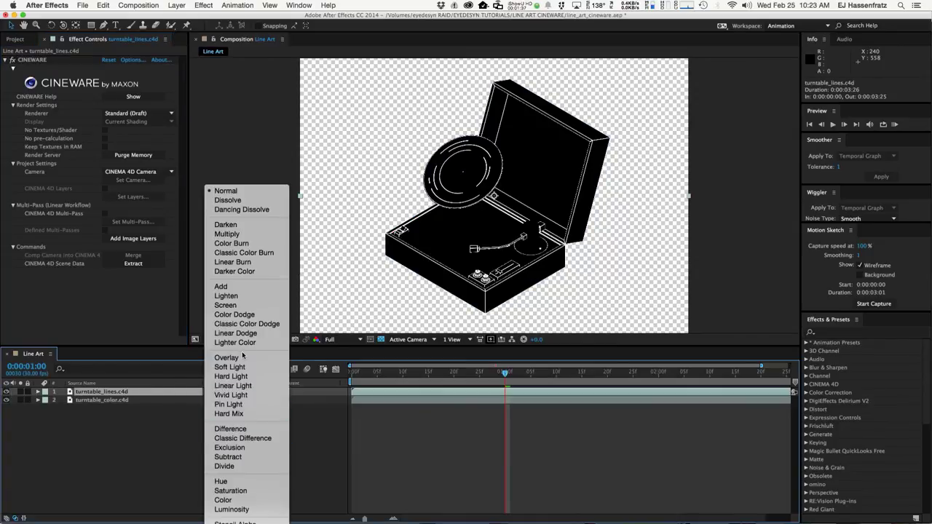
left_click(232, 241)
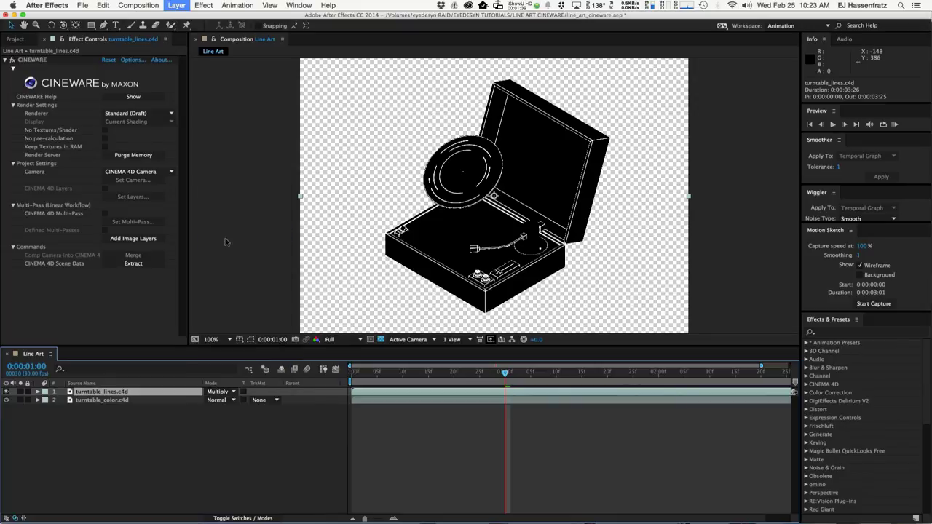
Return the line layer's blending mode to Normal and show the Project panel
left_click(100, 401)
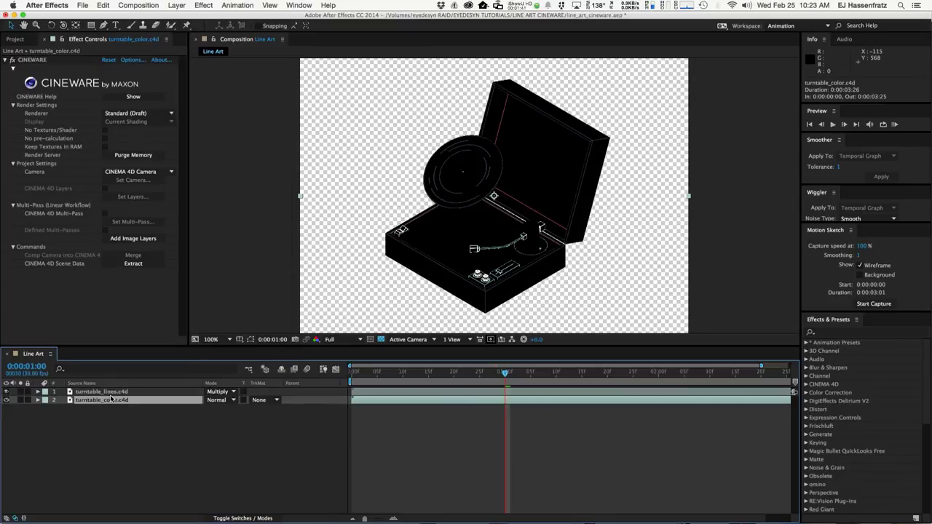
left_click(105, 392)
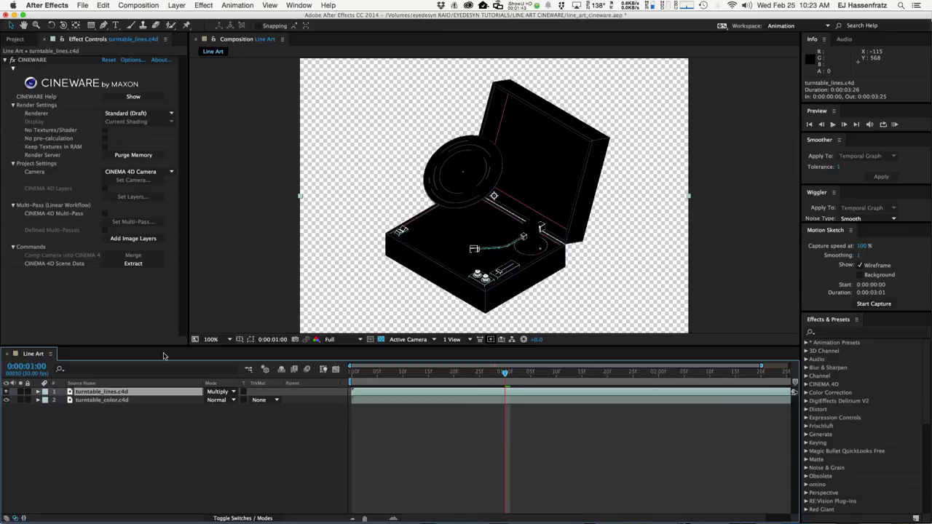
left_click(219, 392)
left_click(222, 193)
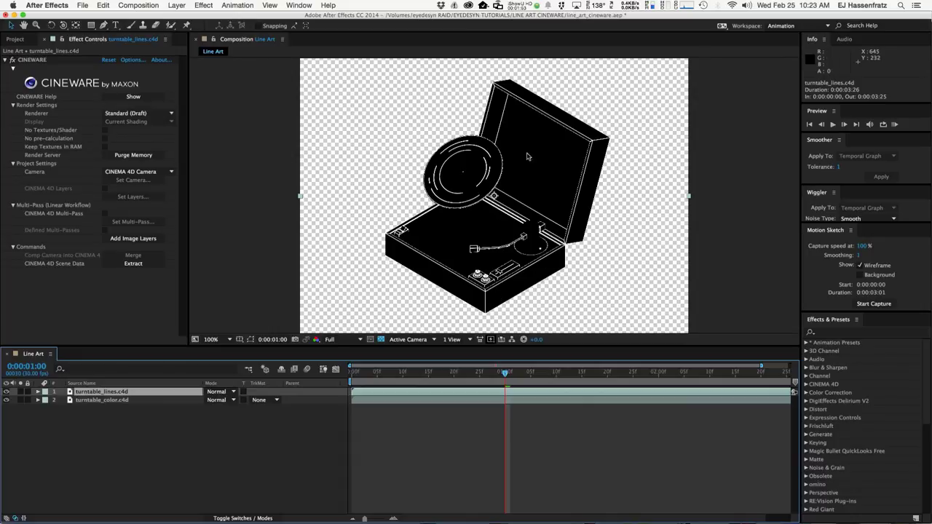
left_click(14, 38)
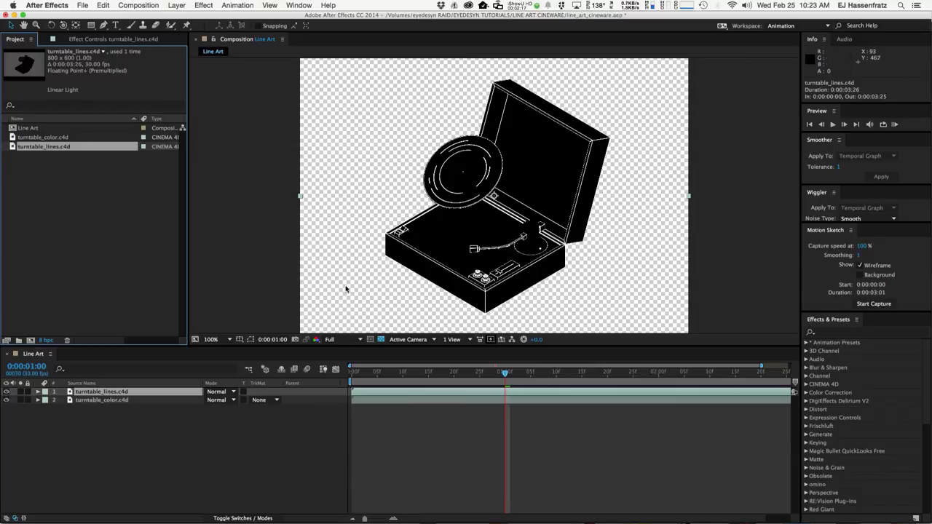
Set the turntable_lines.c4d footage's alpha interpretation to Ignore
right_click(48, 148)
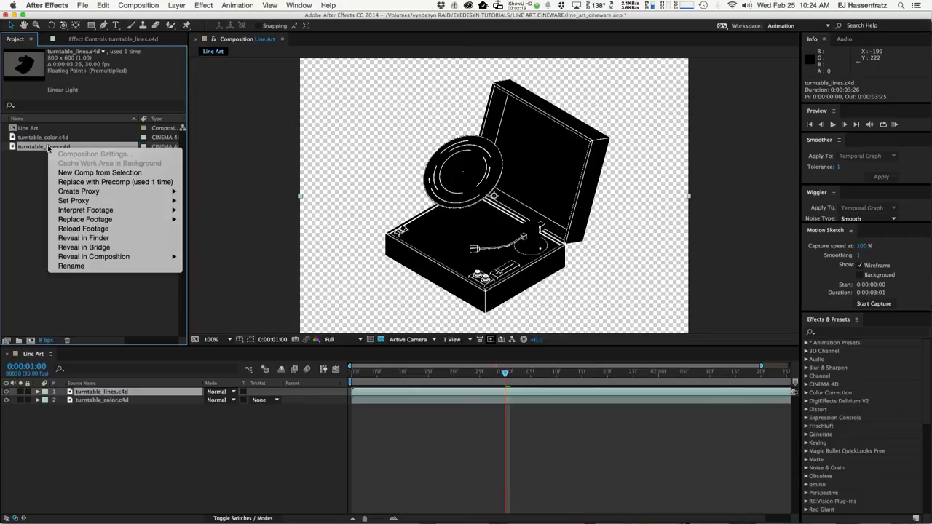
mouse_move(85, 210)
left_click(196, 215)
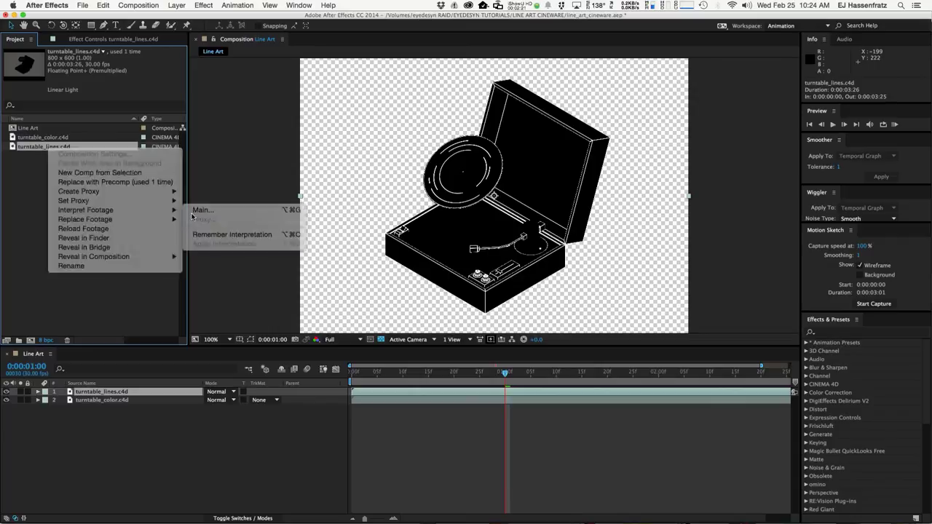
left_click(365, 156)
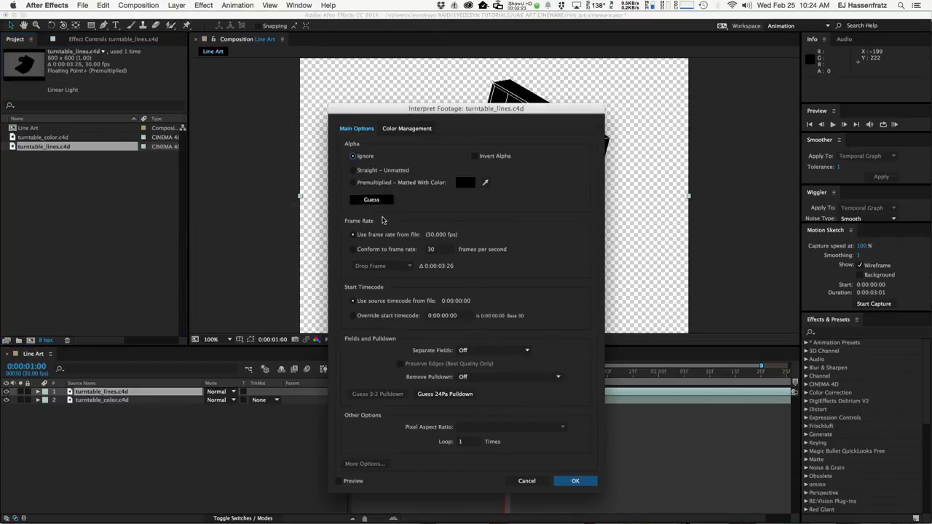
key("Return")
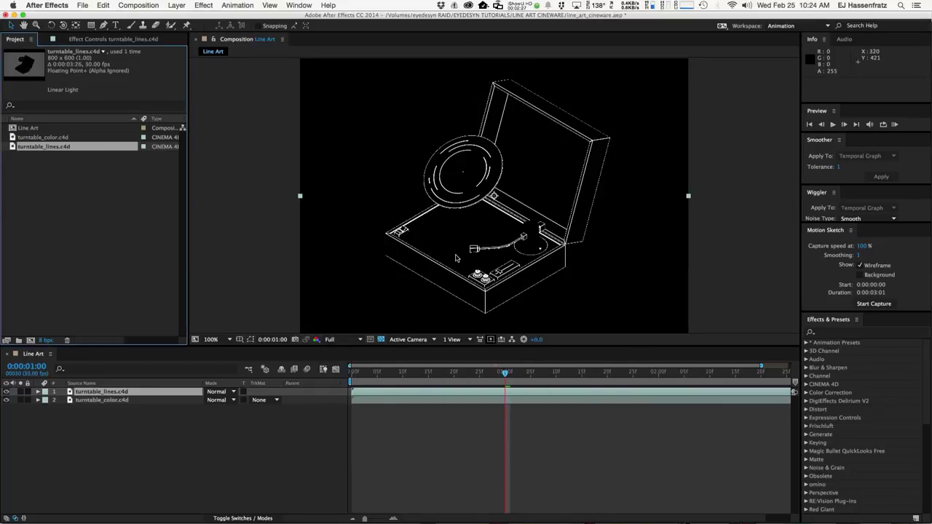
Apply the Invert effect to the turntable_lines.c4d layer
left_click(105, 40)
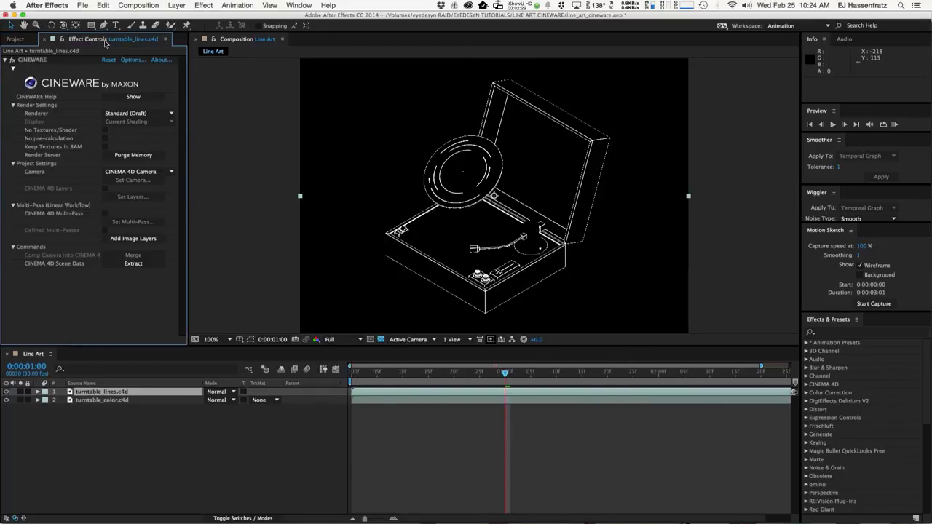
left_click(845, 333)
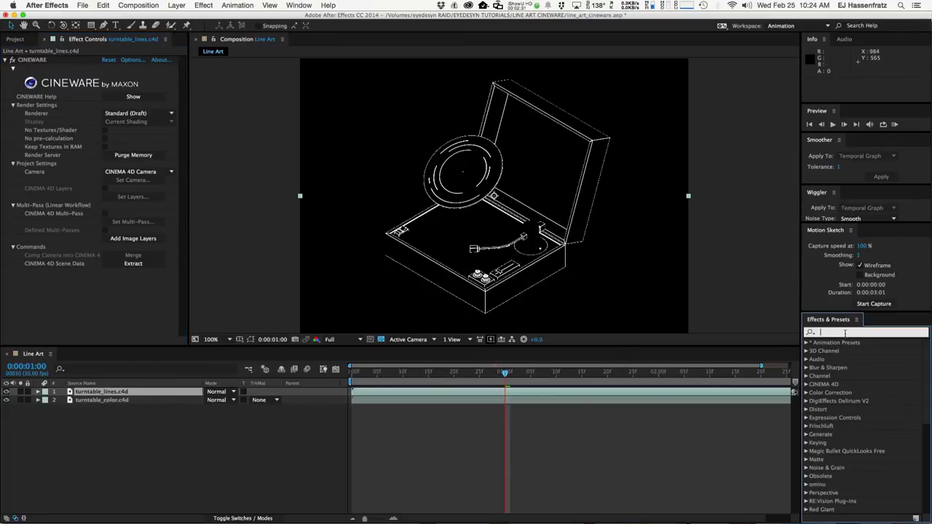
type("invert")
left_click(836, 385)
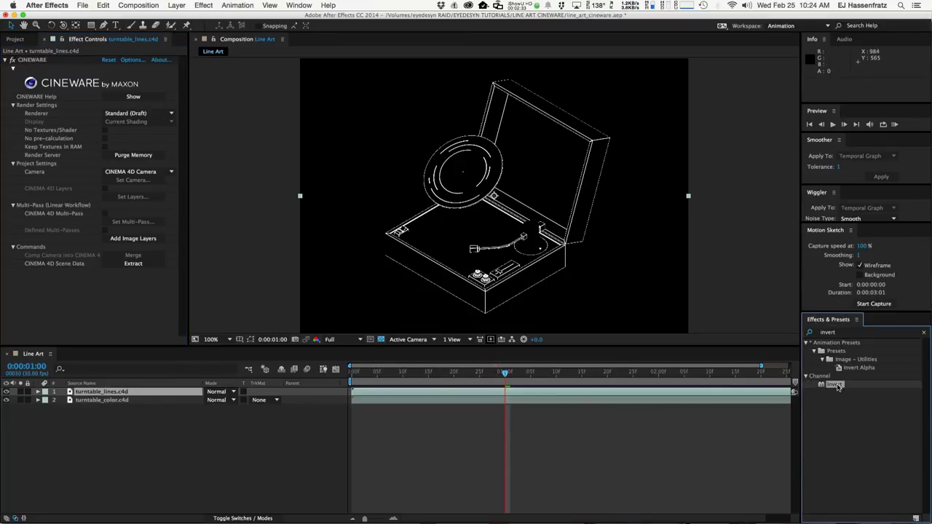
left_click_drag(509, 378, 161, 393)
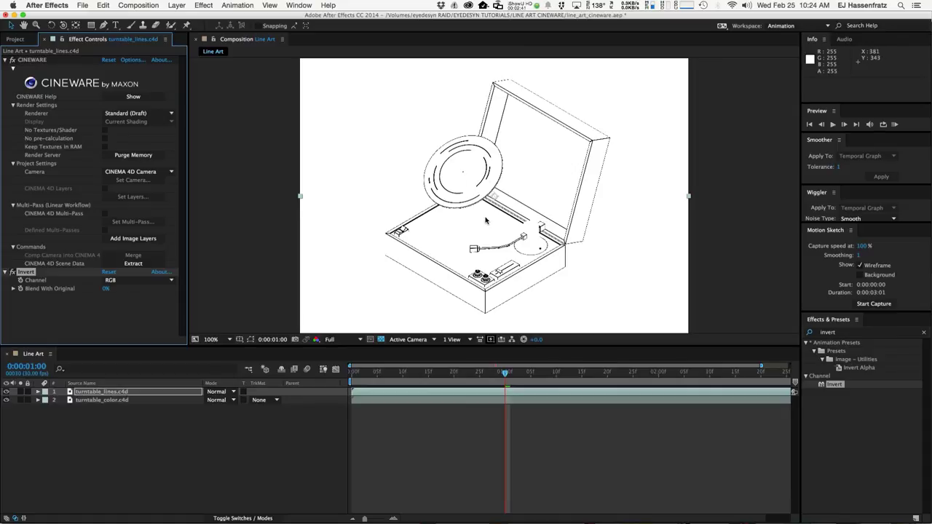
Set the inverted line layer's blending mode to Multiply
left_click(217, 392)
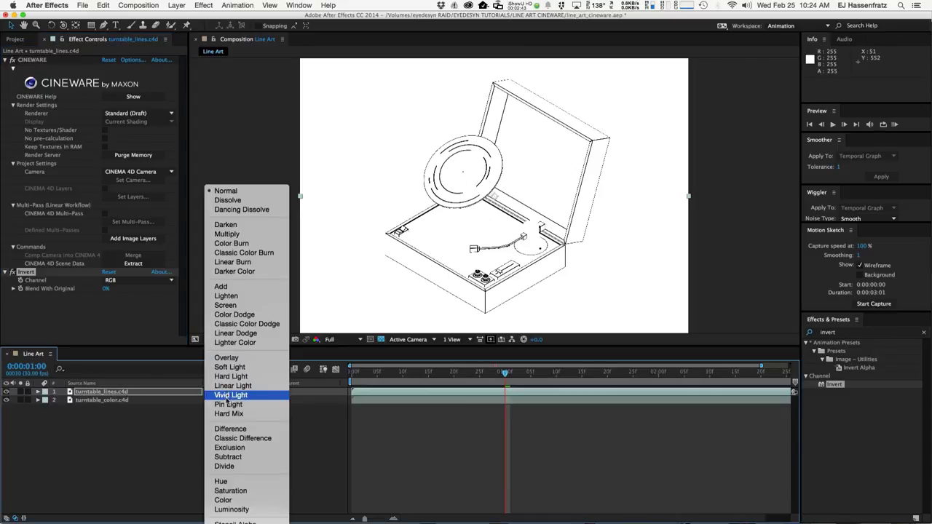
left_click(220, 234)
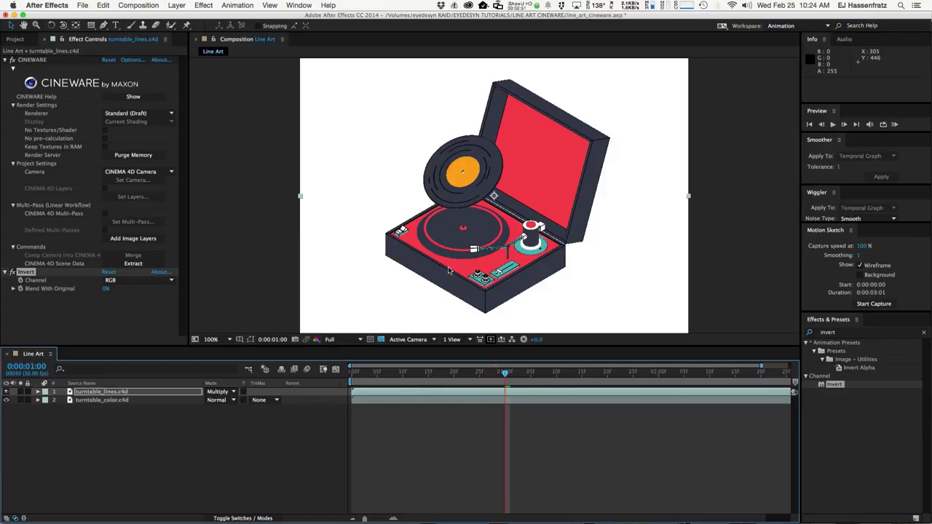
left_click(925, 333)
left_click(909, 336)
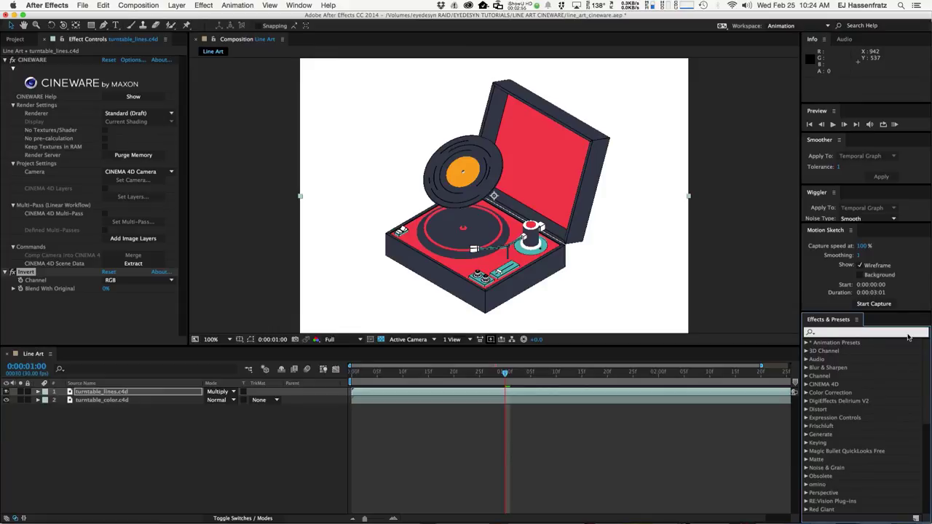
Add a Minimax effect to the line layer and set its Radius to 1
type("minimqs")
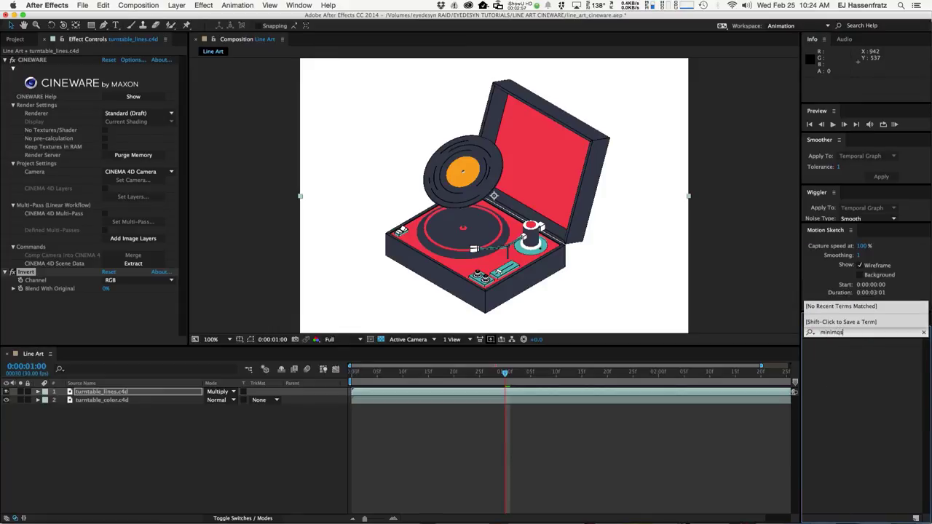
key("BackSpace")
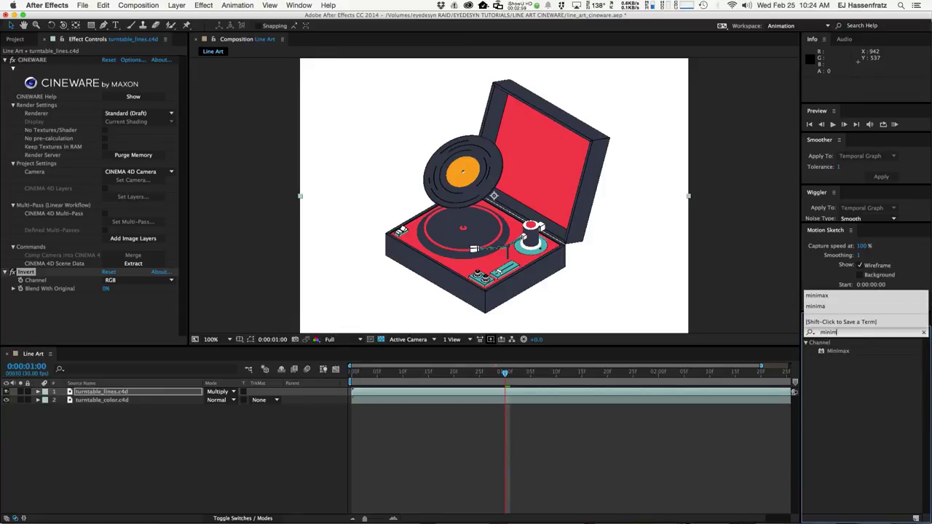
left_click_drag(844, 355, 41, 271)
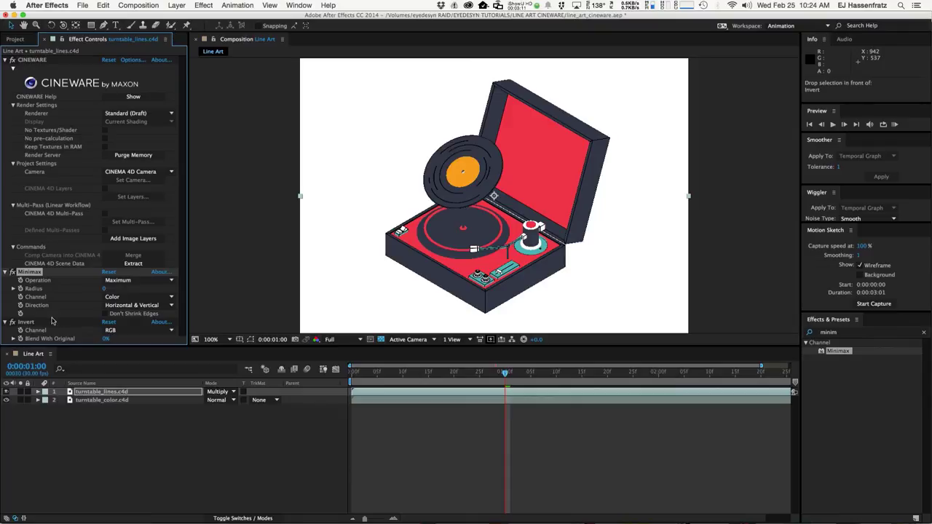
mouse_move(106, 289)
left_mouse_down()
mouse_move(84, 298)
mouse_move(104, 289)
left_mouse_up()
left_click(107, 289)
type("1")
key("Return")
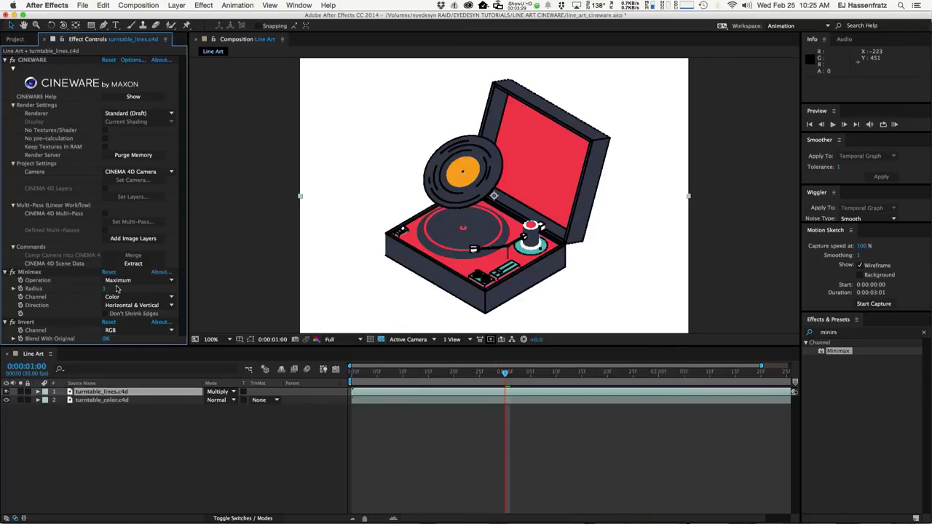
Compare a Minimax radius of 2 zoomed in, then set the radius back to 1
left_click(104, 289)
type("2")
key("Return")
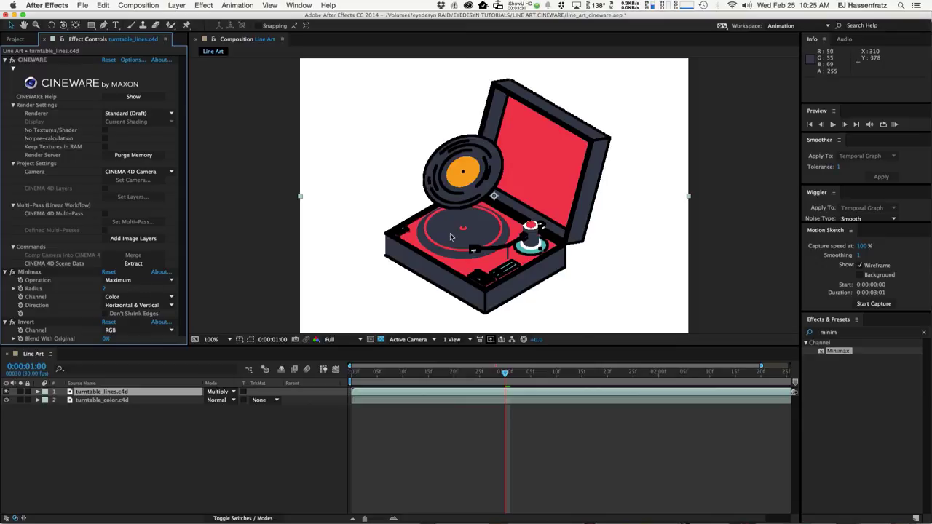
key("period")
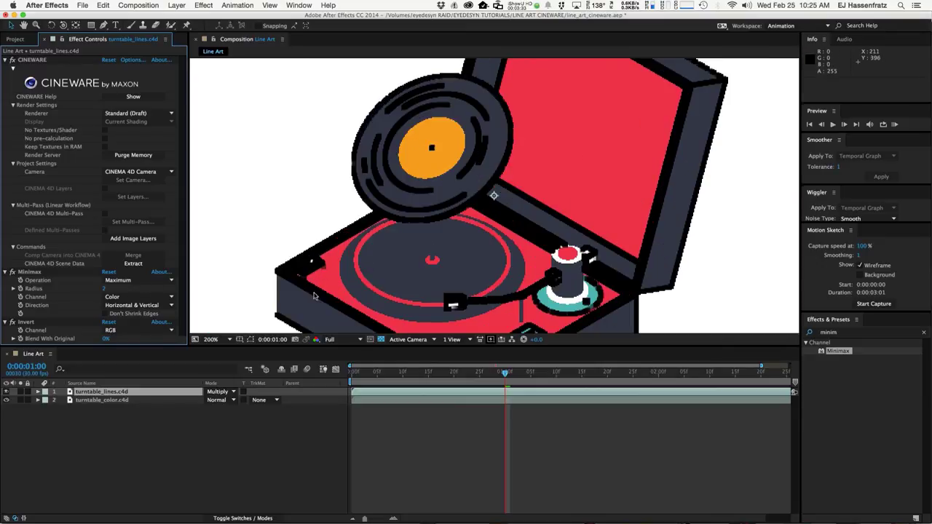
key("comma")
key("comma")
key("comma")
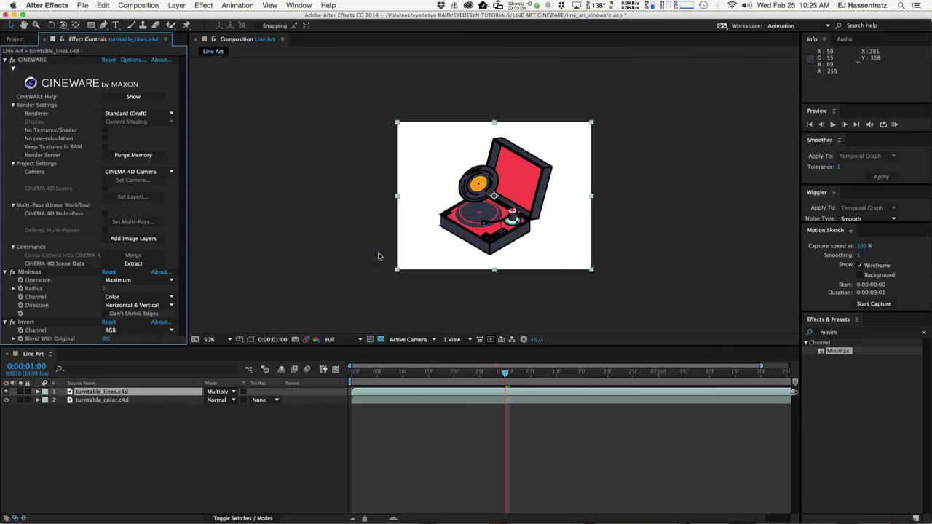
key("period")
left_click(106, 289)
type("1")
key("Return")
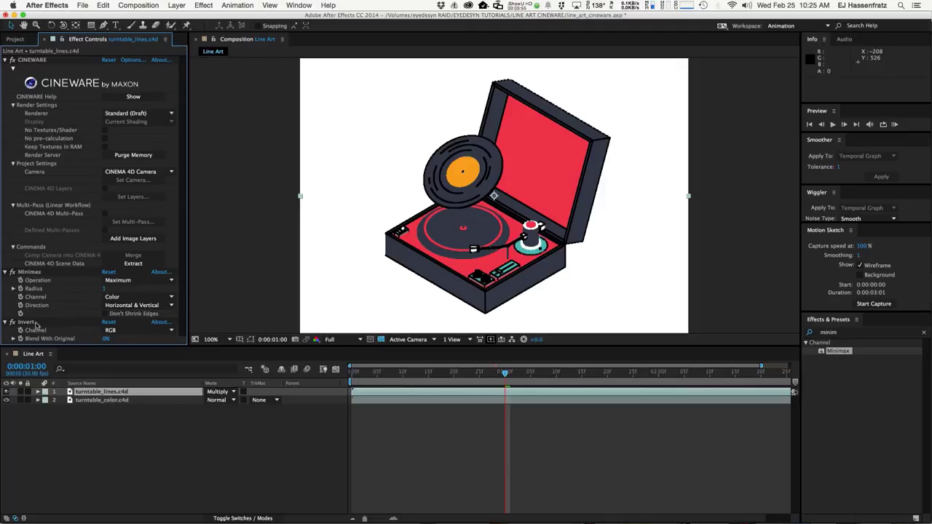
left_click(134, 393)
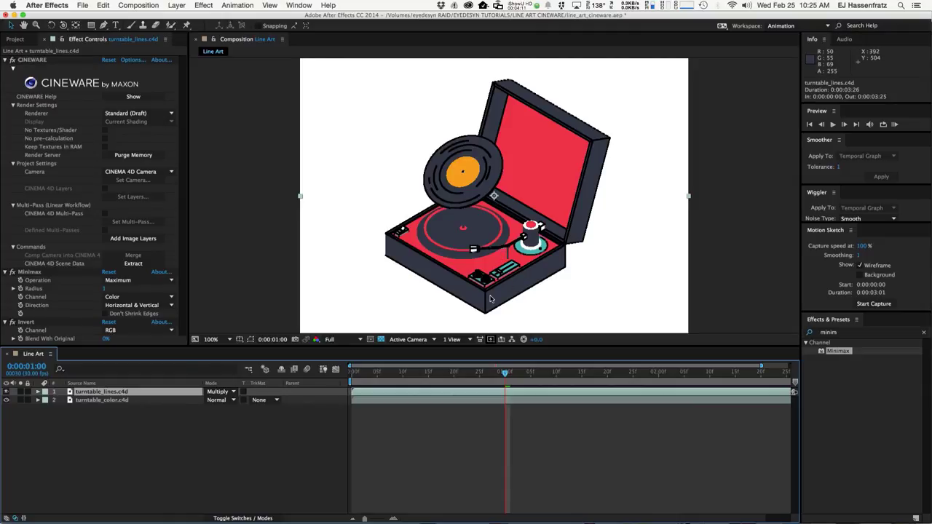
Apply the Offset effect to the turntable_lines.c4d layer, undoing an accidental layer move
left_click(924, 333)
type("os")
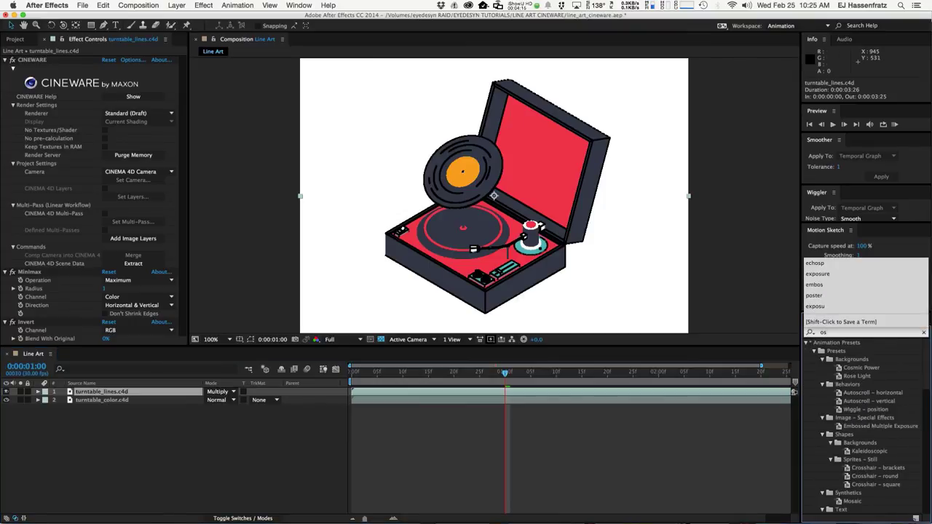
key("BackSpace")
type("ffs")
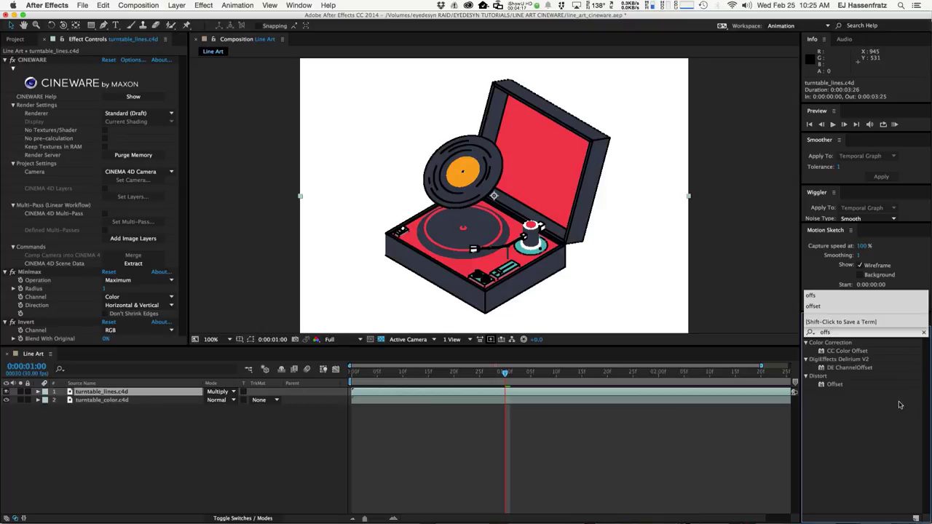
left_click_drag(835, 383, 132, 394)
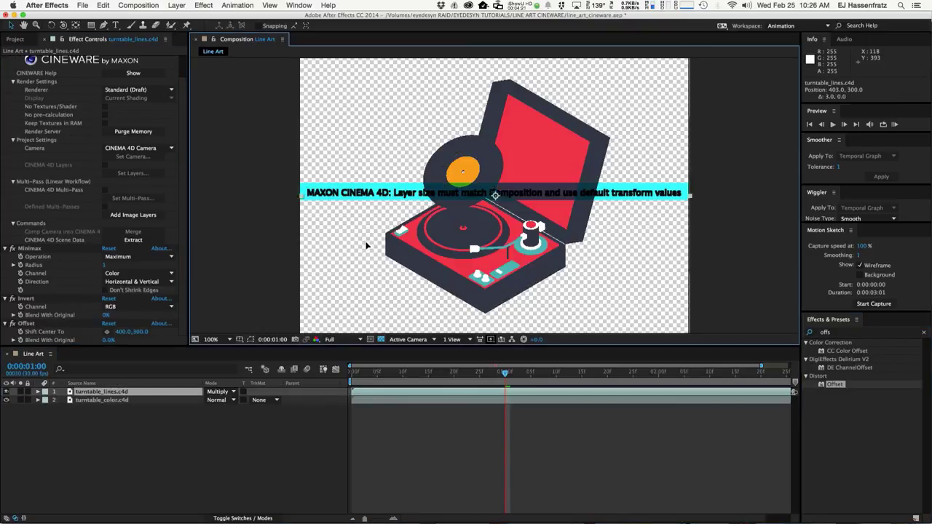
left_click_drag(366, 246, 398, 249)
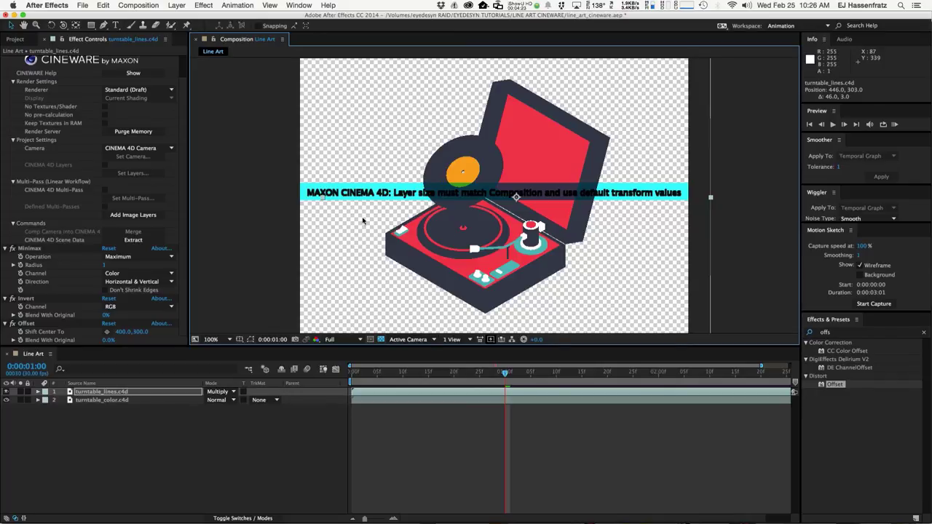
key("super+z")
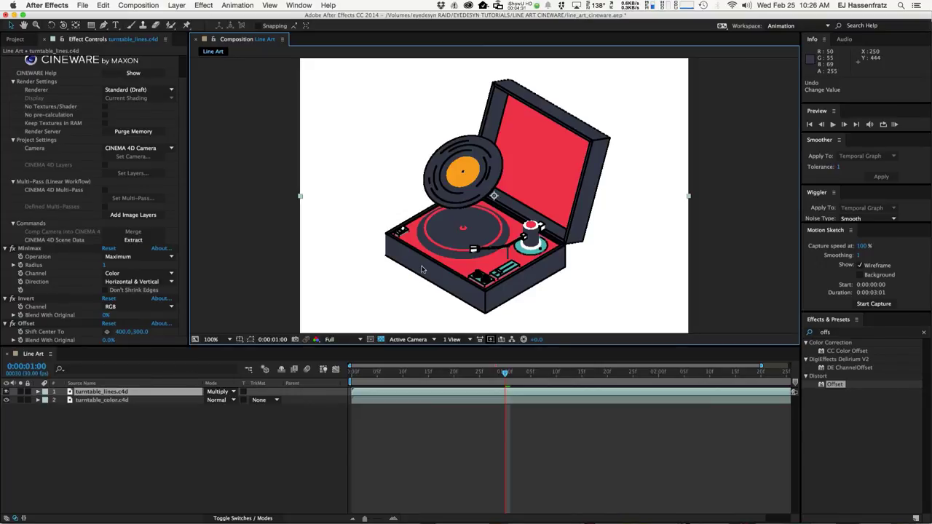
Scrub the Offset's Shift Center To values to 401.0, 303.0
left_click_drag(120, 331, 140, 331)
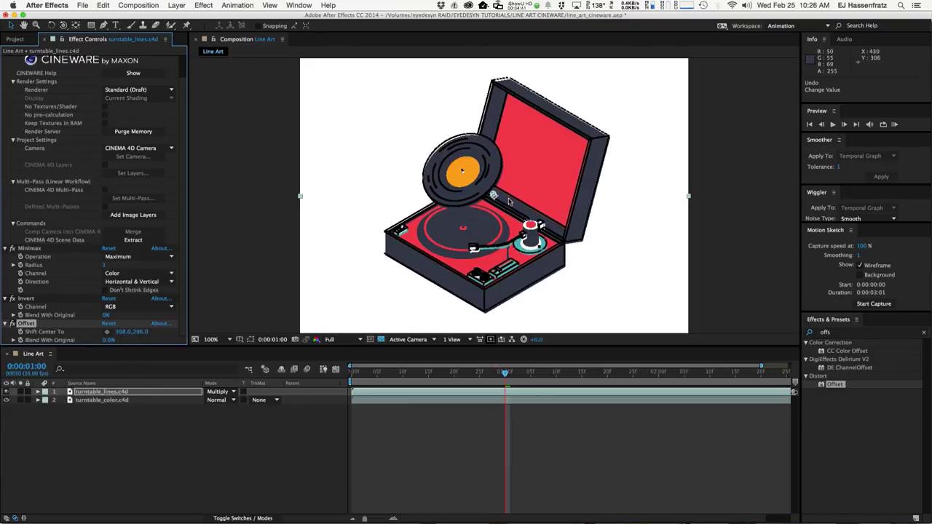
left_click(121, 332)
key("Return")
left_click_drag(139, 331, 142, 332)
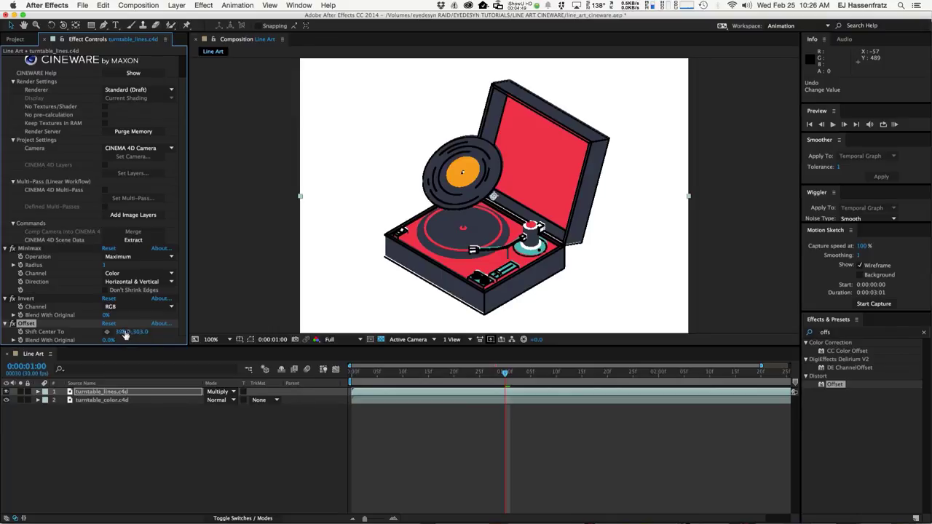
left_click_drag(125, 334, 128, 333)
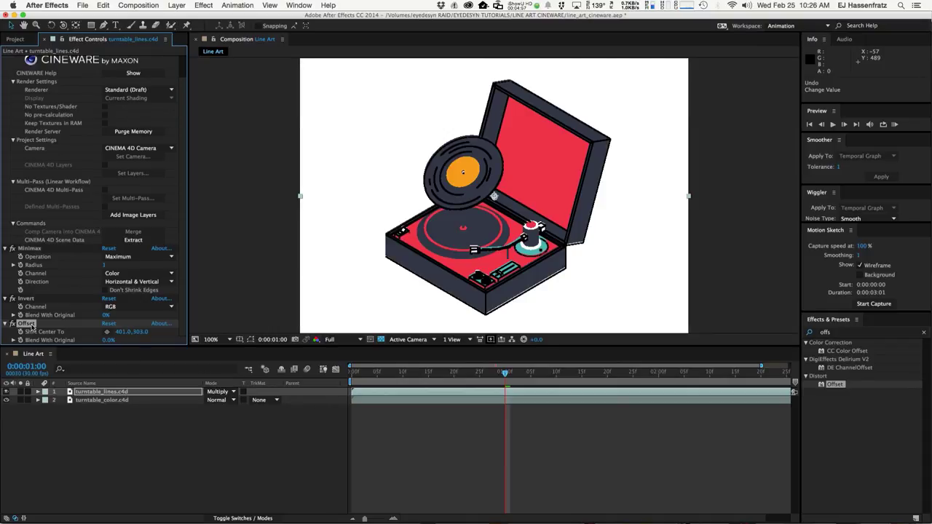
left_click(924, 332)
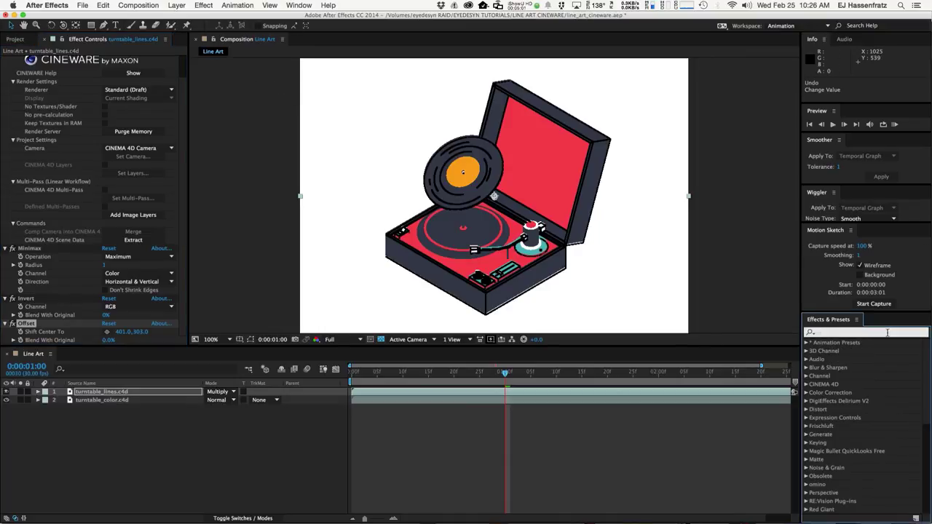
Add a Transform effect to turntable_lines.c4d and scrub its Scale to 101.0
type("tran")
left_click_drag(841, 393, 102, 392)
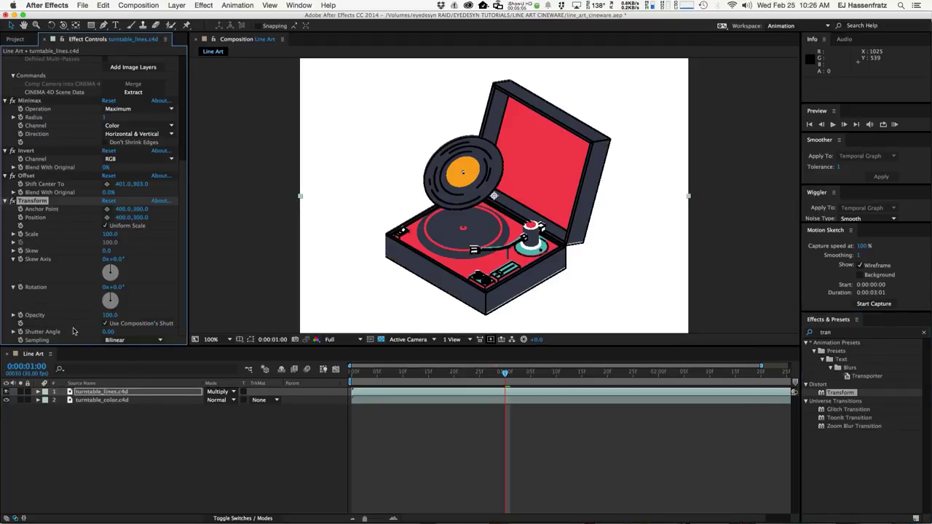
left_click_drag(110, 235, 104, 234)
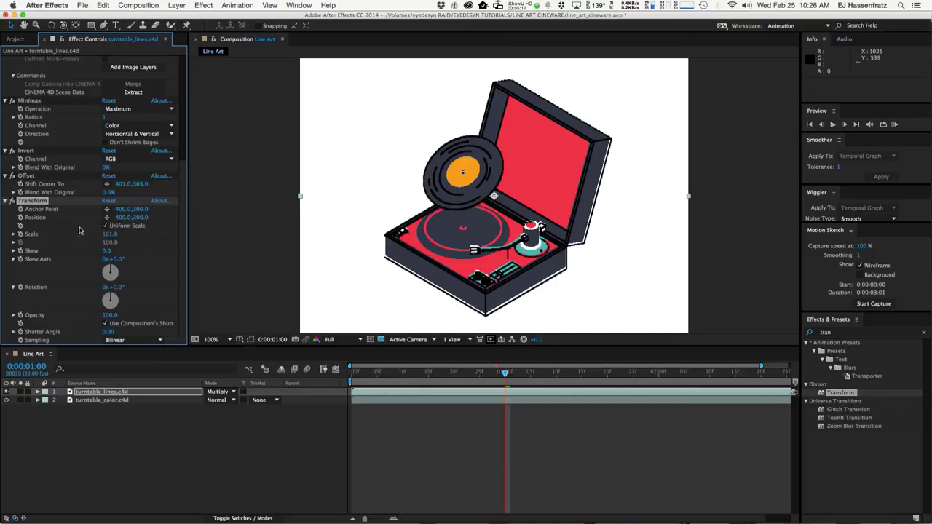
left_click(15, 39)
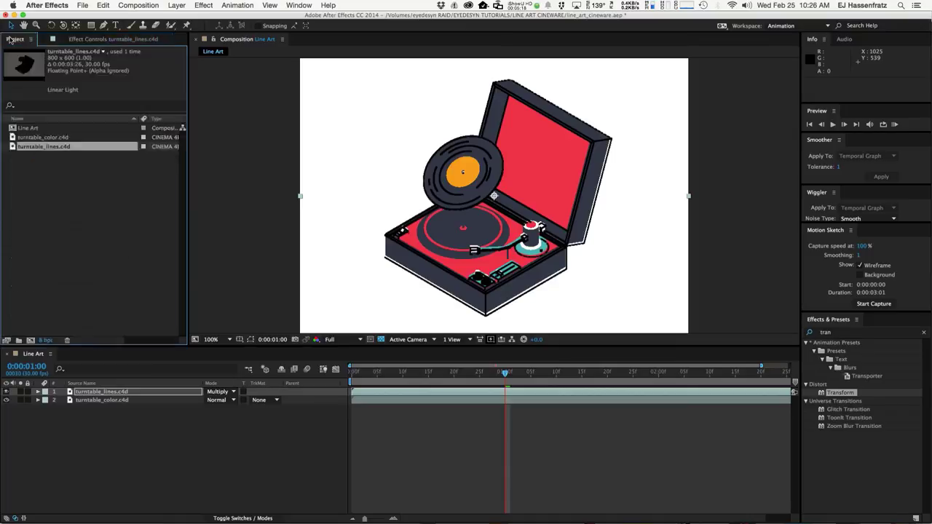
left_click(75, 40)
Set the turntable_color.c4d layer's Cineware renderer to Standard (Final)
left_click(112, 399)
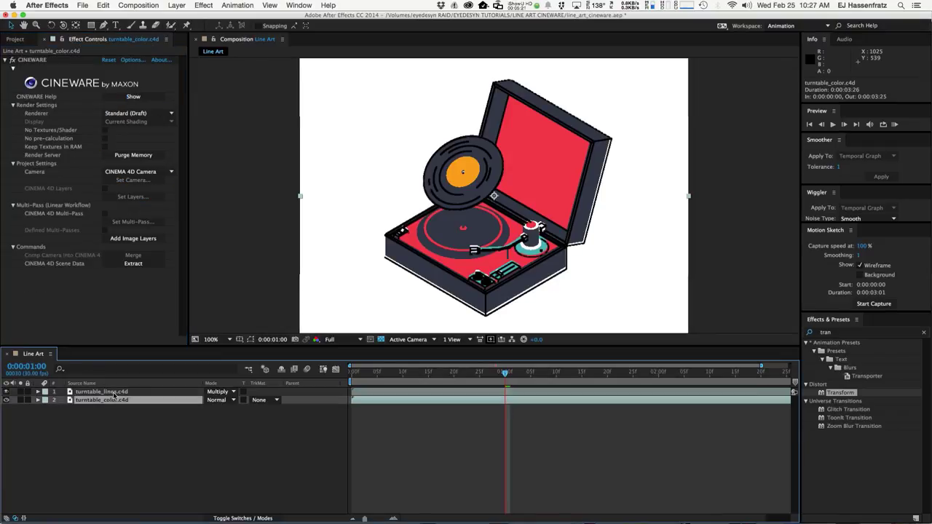
key("period")
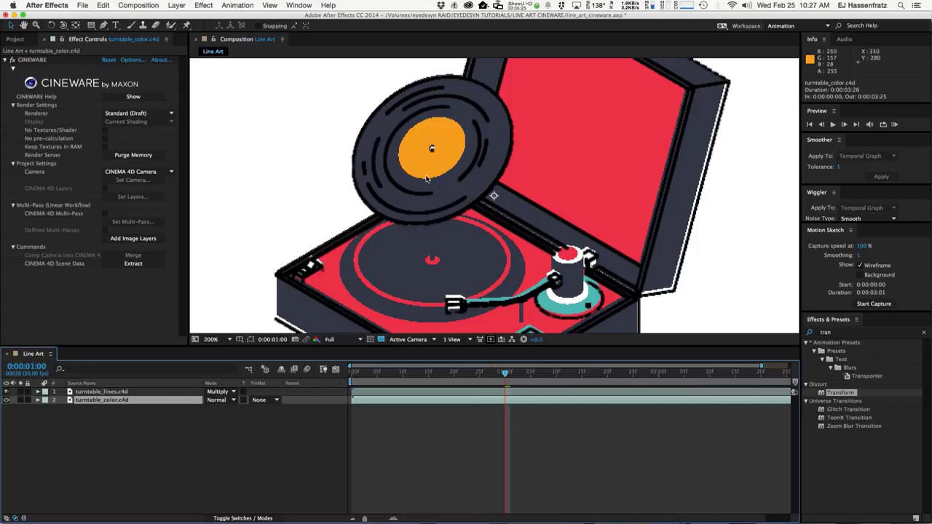
key("comma")
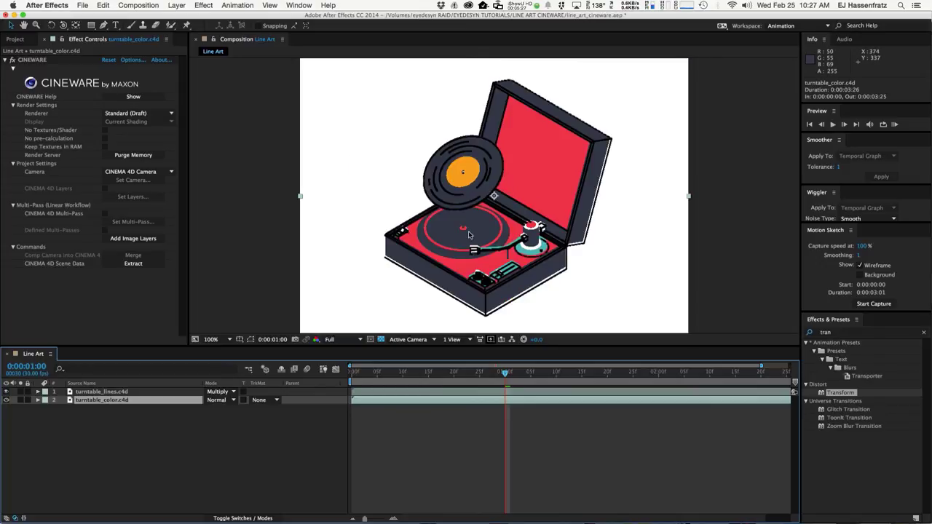
left_click(137, 114)
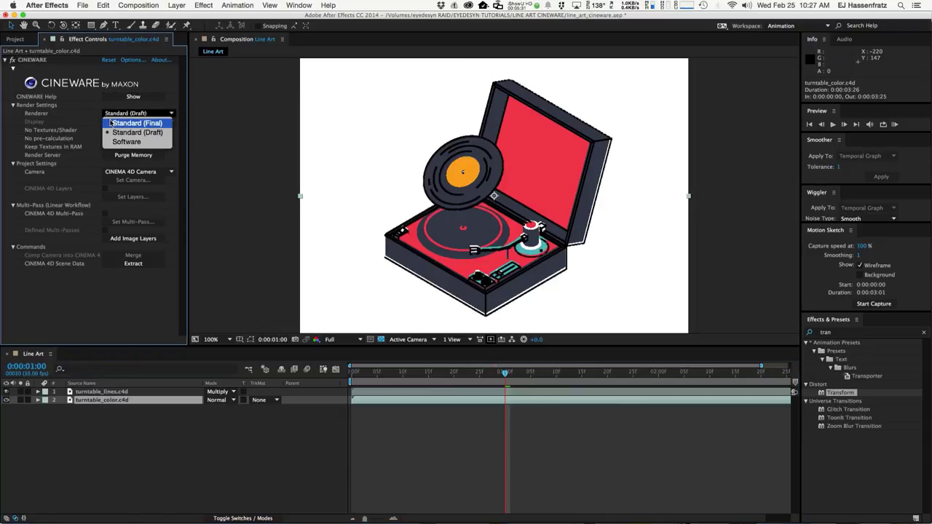
key("Escape")
left_click(120, 394)
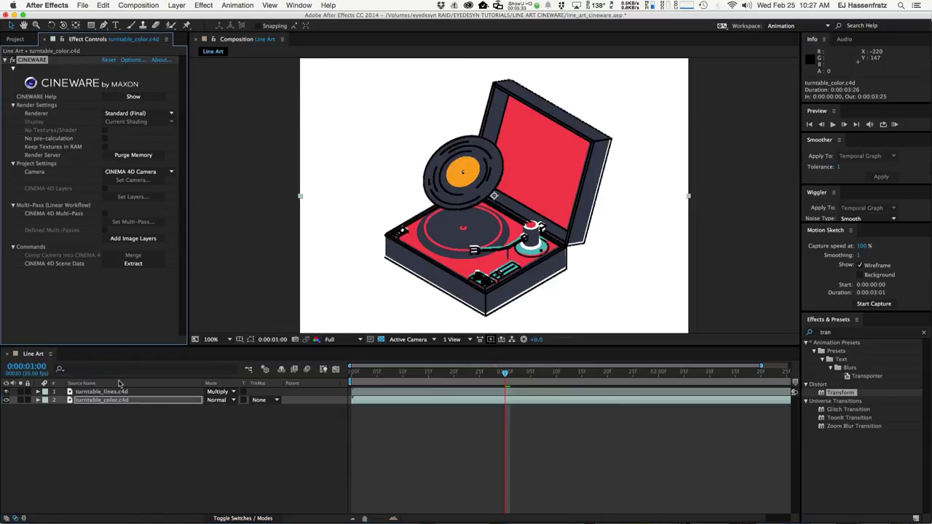
left_click(117, 115)
left_click(120, 123)
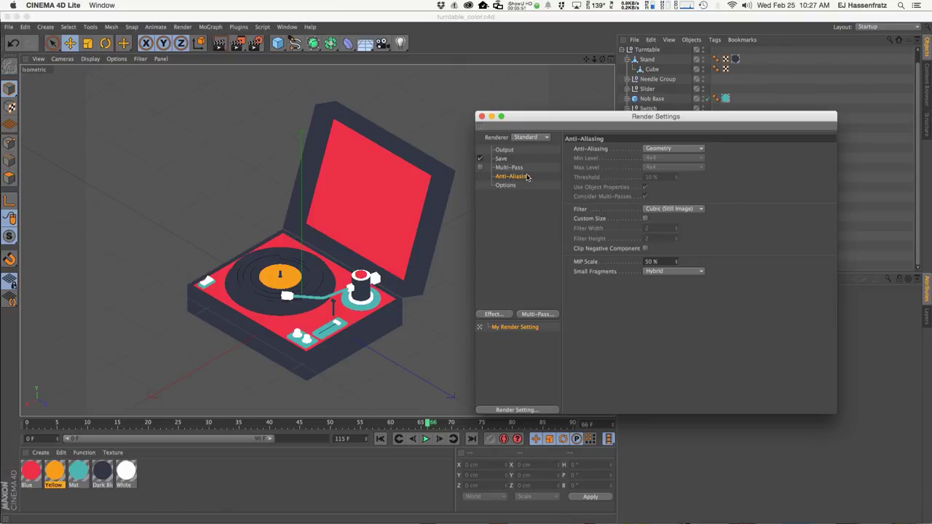
Set the colour scene's anti-aliasing to Geometry, then return to After Effects
left_click(656, 149)
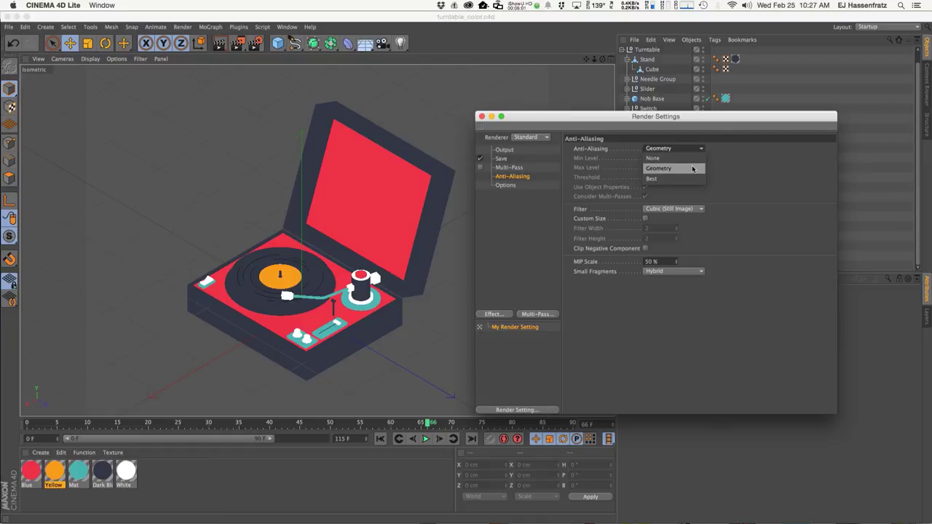
left_click(693, 169)
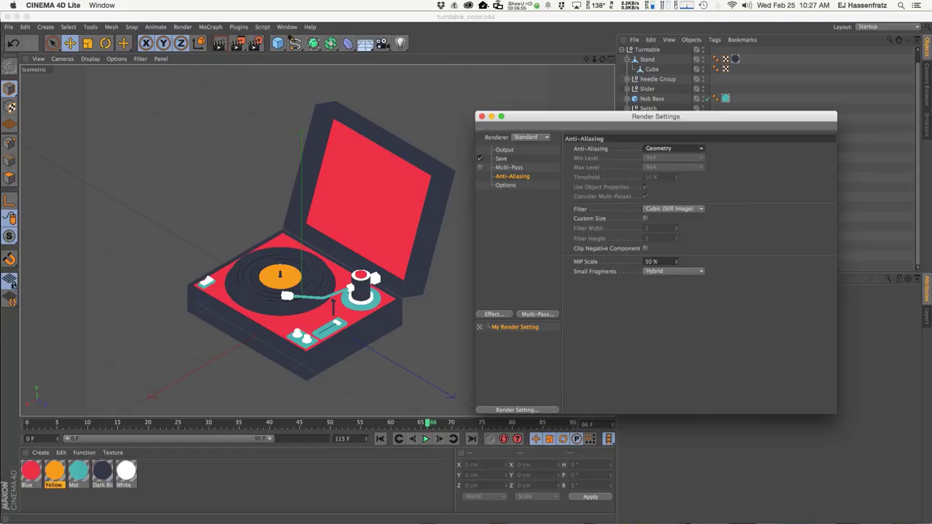
key("super+Tab")
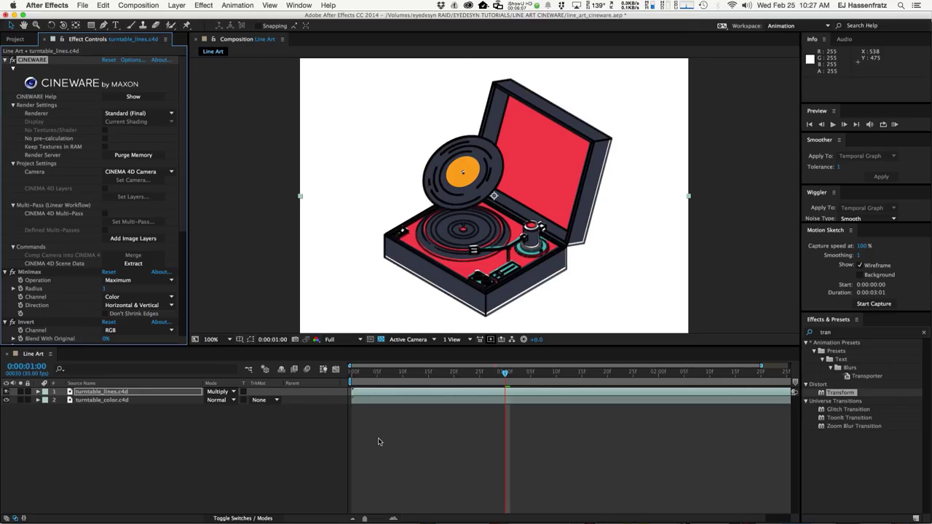
RAM-preview the Line Art composite and magnify it to inspect the outlines
key("KP_0")
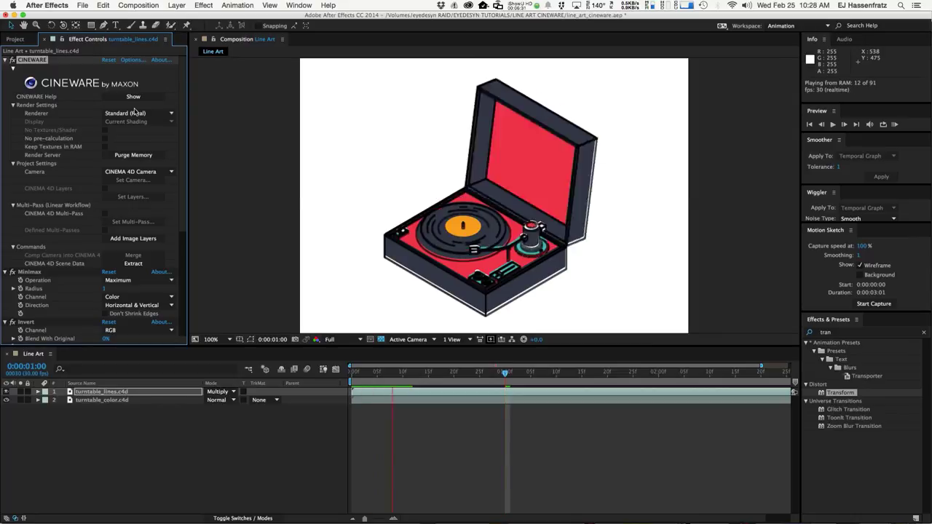
key("period")
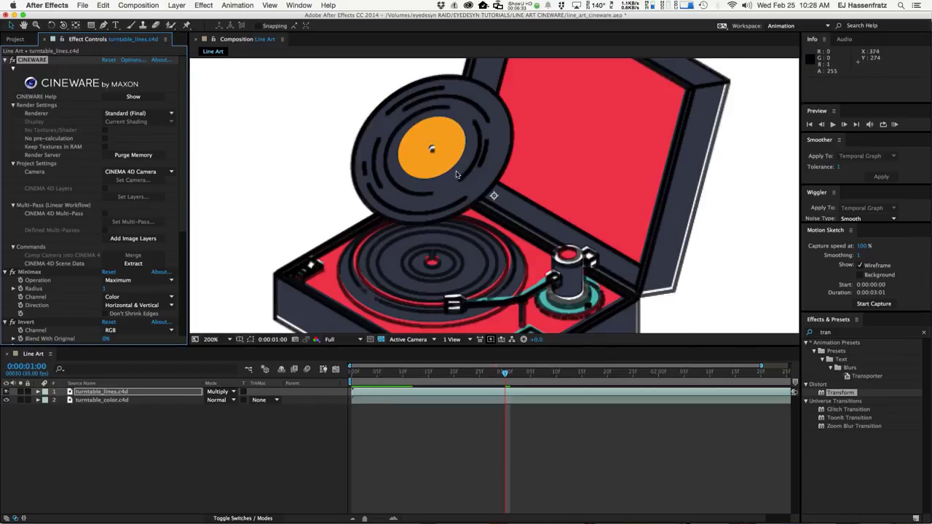
key("comma")
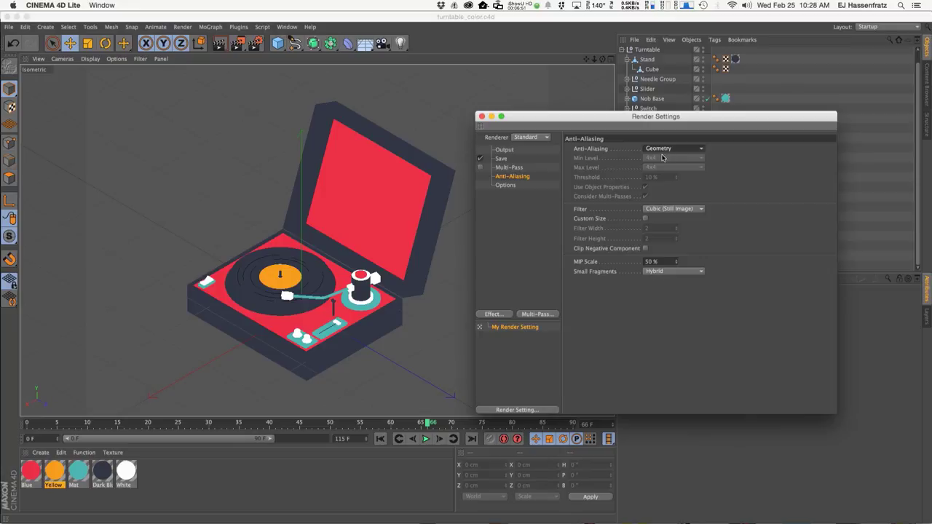
Switch the colour scene's anti-aliasing to Best with Min Level at 4x4
left_click(648, 151)
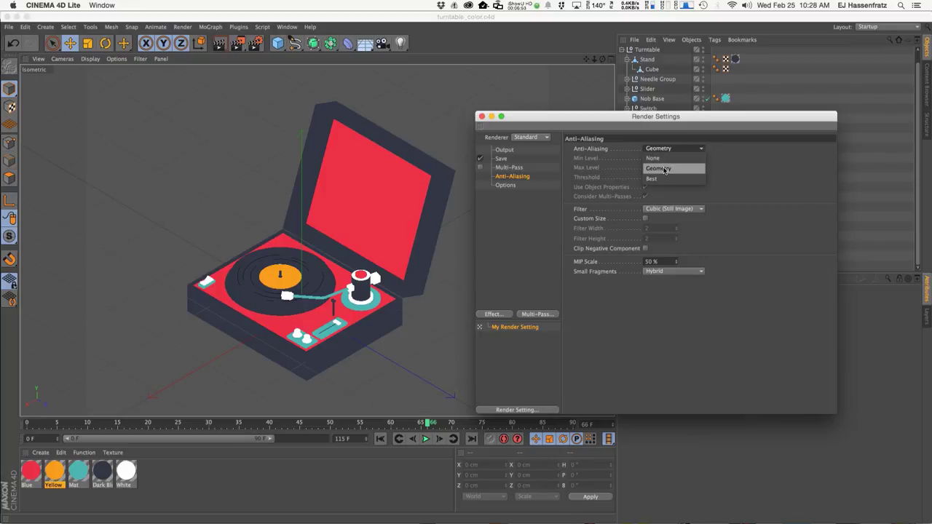
left_click(664, 177)
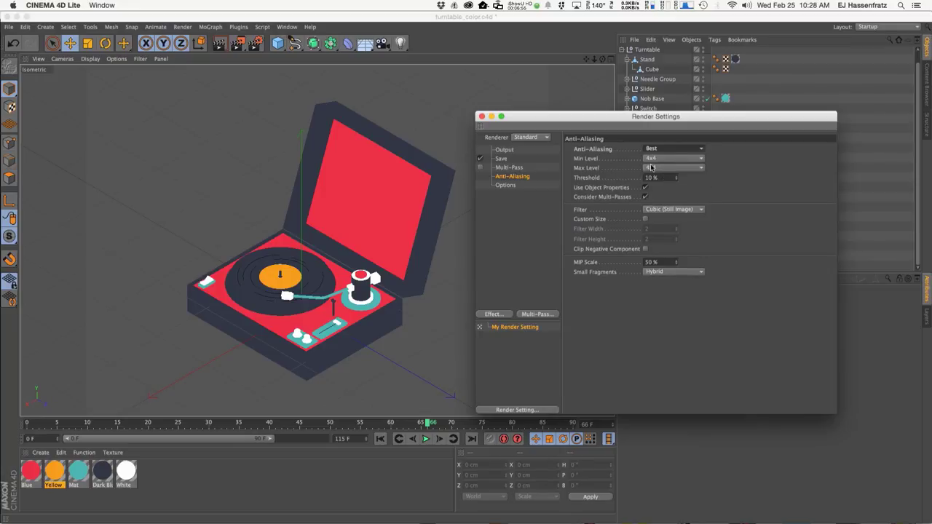
left_click(656, 158)
left_click(676, 168)
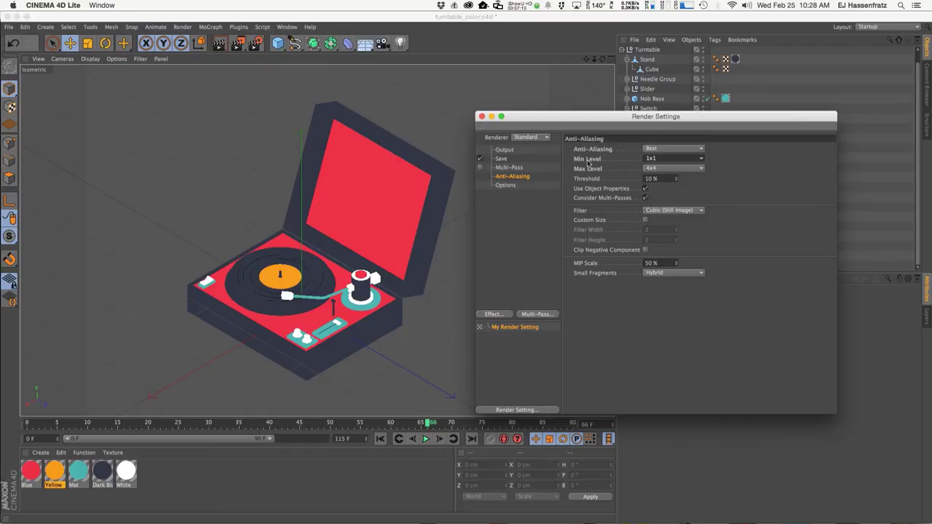
left_click(671, 158)
left_click(674, 178)
Choose the Sinc anti-aliasing filter for the colour scene
left_click(654, 211)
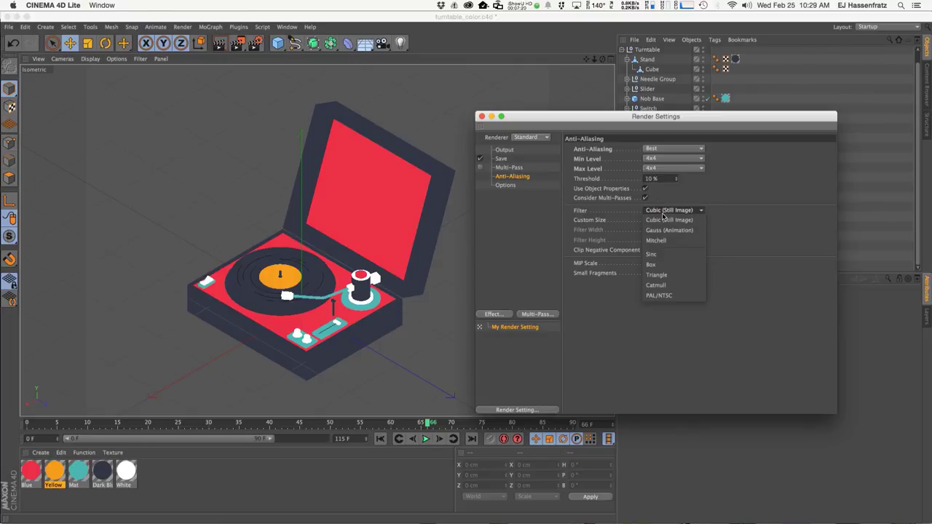
left_click(662, 256)
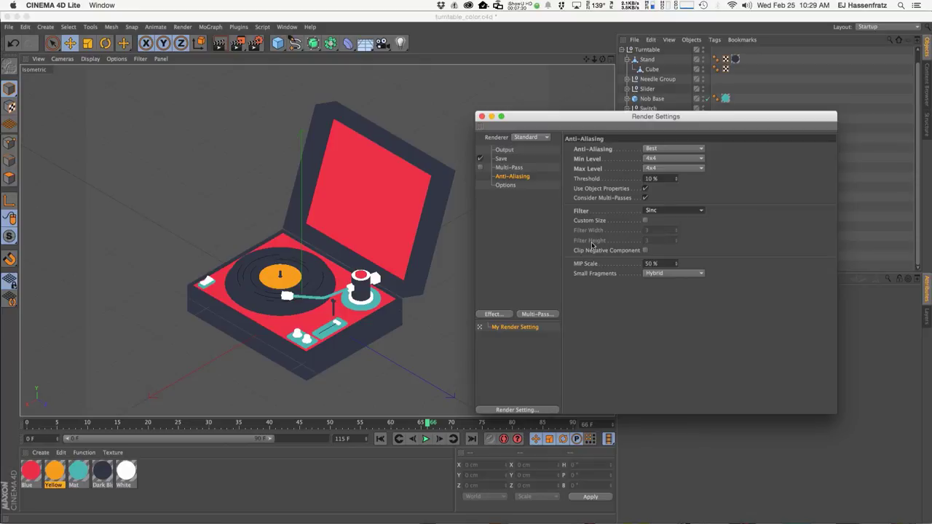
left_click(489, 41)
left_click(287, 27)
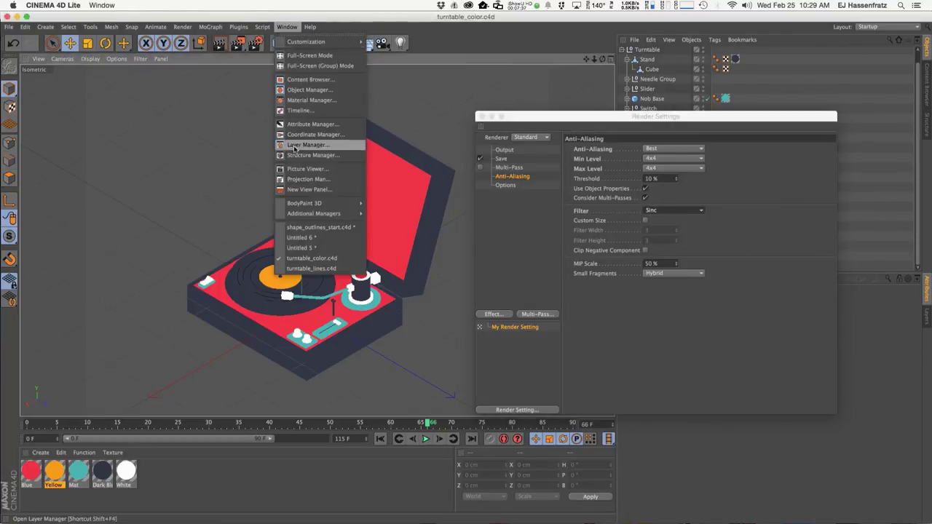
Give turntable_lines.c4d Best anti-aliasing with a Sinc filter
left_click(311, 268)
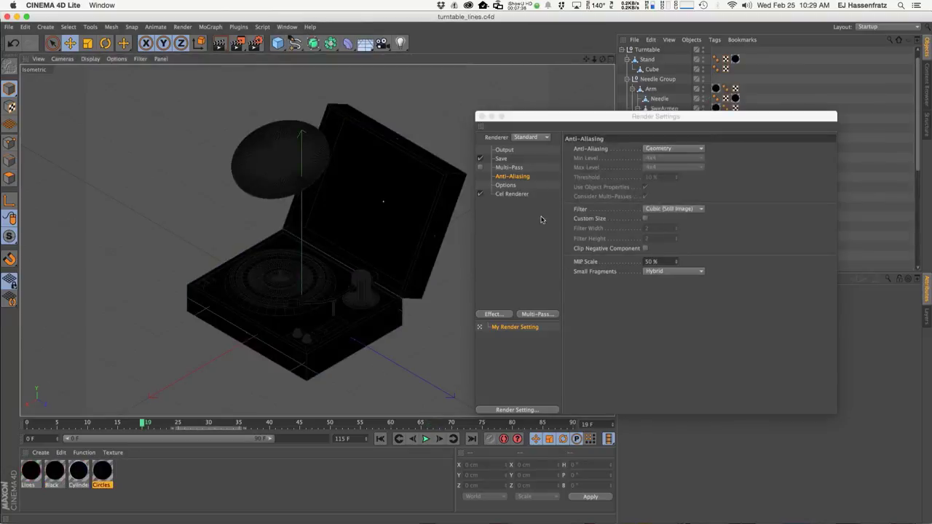
left_click(677, 151)
left_click(679, 178)
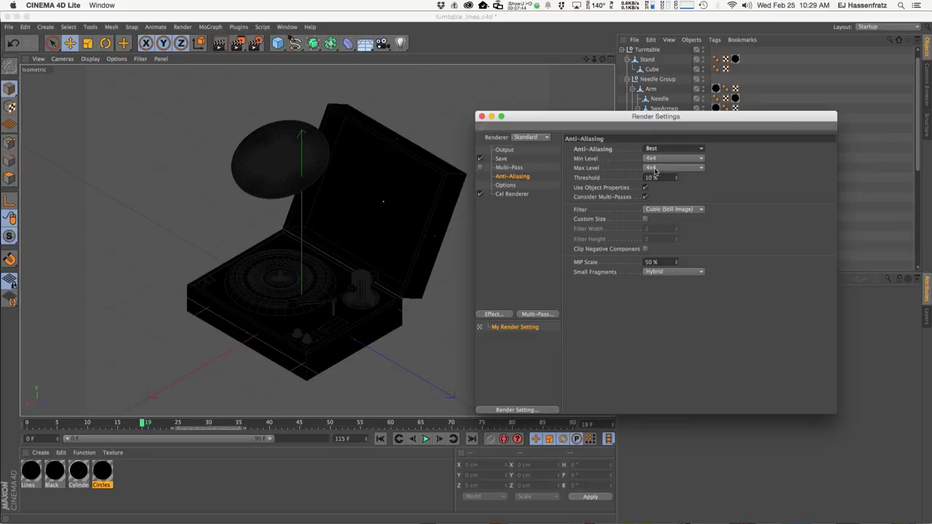
left_click(674, 210)
left_click(670, 256)
Save the lines scene and go back to After Effects
left_click(464, 19)
key("super+s")
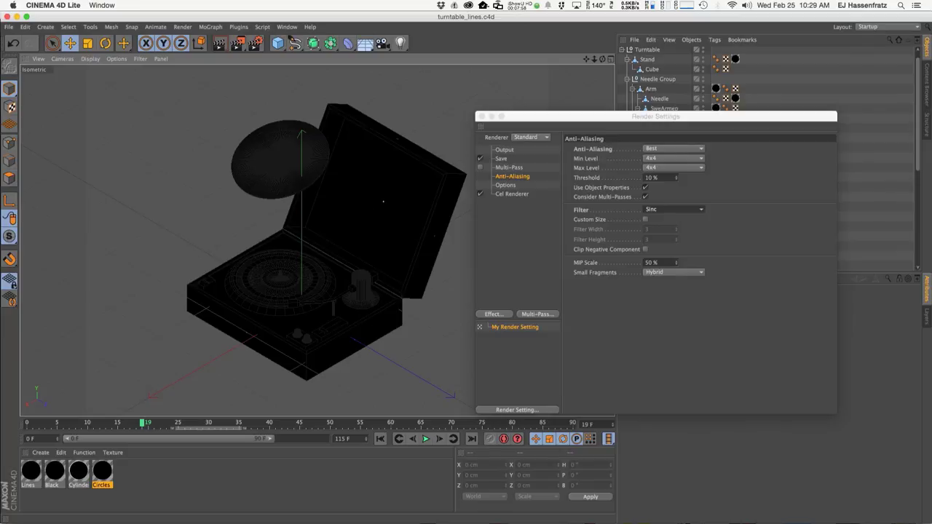
key("super+Tab")
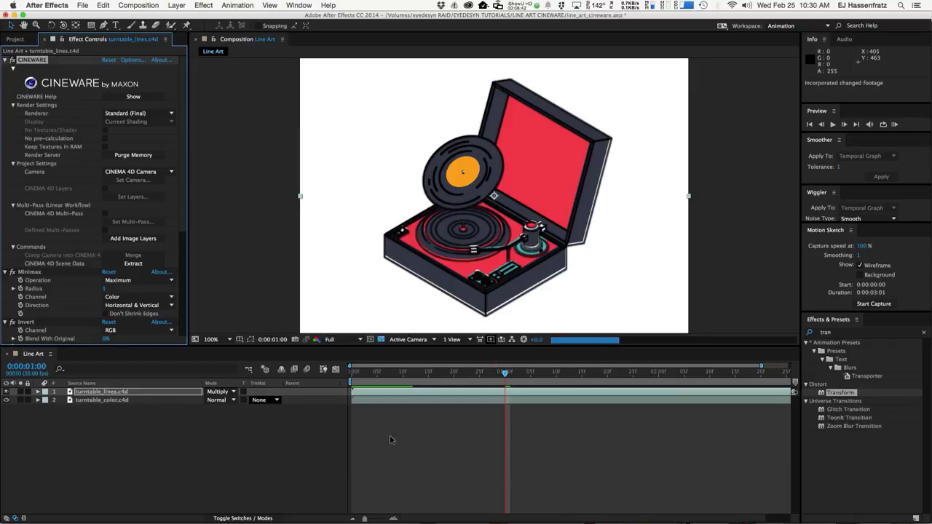
key("super+Tab")
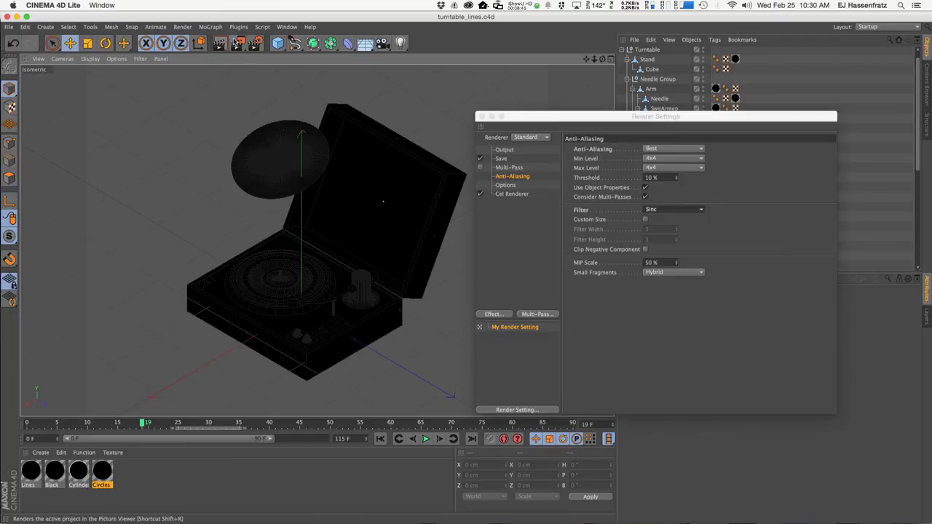
left_click(504, 149)
left_click(645, 255)
left_click(641, 295)
left_click(645, 254)
left_click(649, 284)
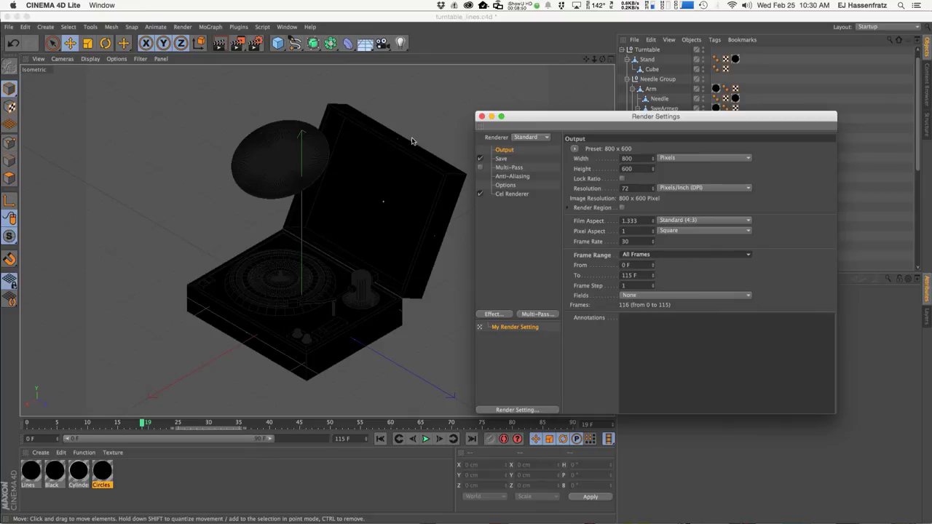
left_click_drag(238, 43, 578, 95)
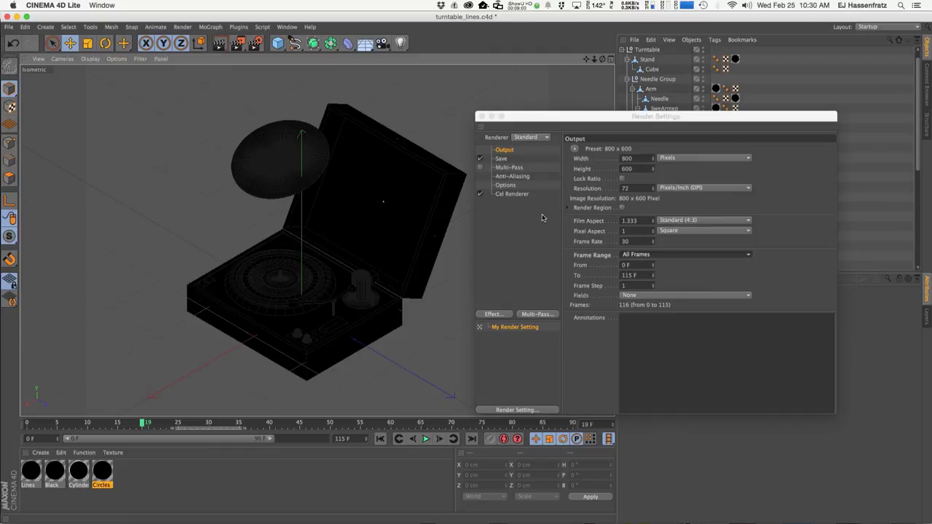
left_click(286, 26)
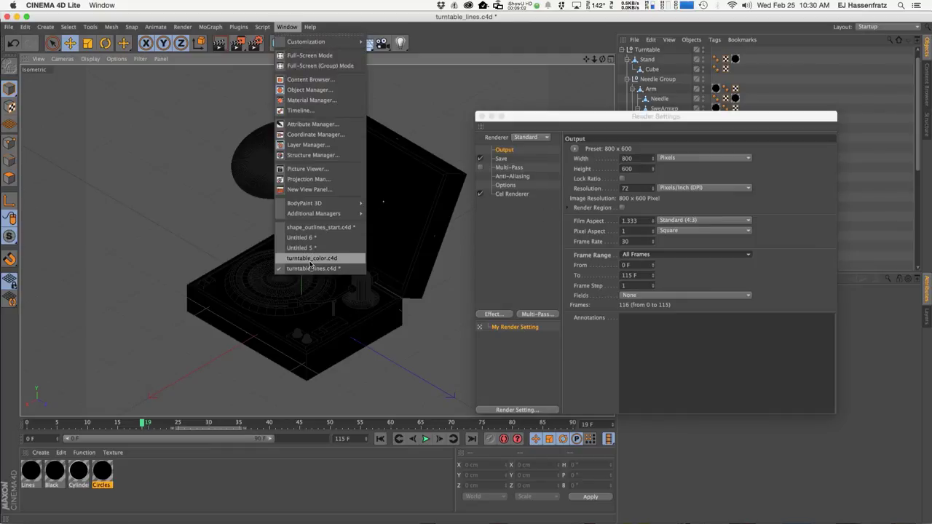
left_click(309, 261)
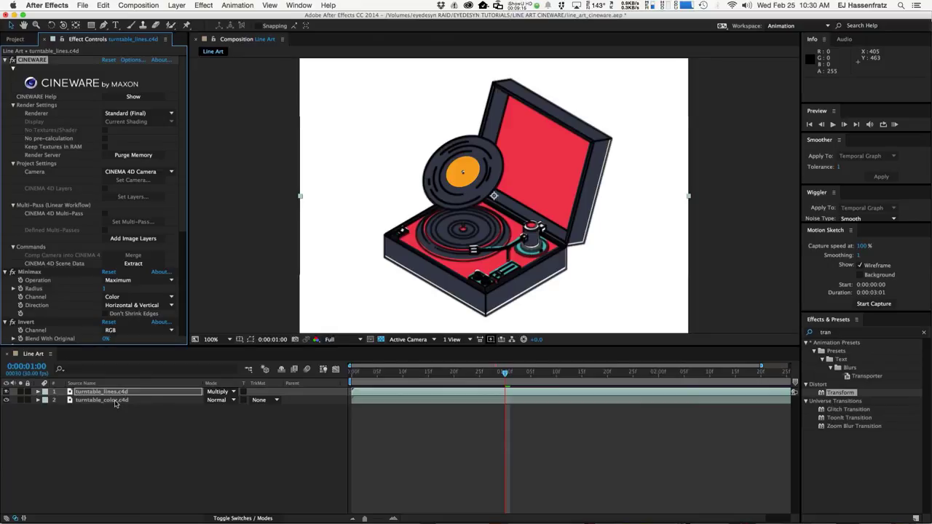
Expand the effects on the turntable_lines and turntable_color layers and show the Project panel
key("e")
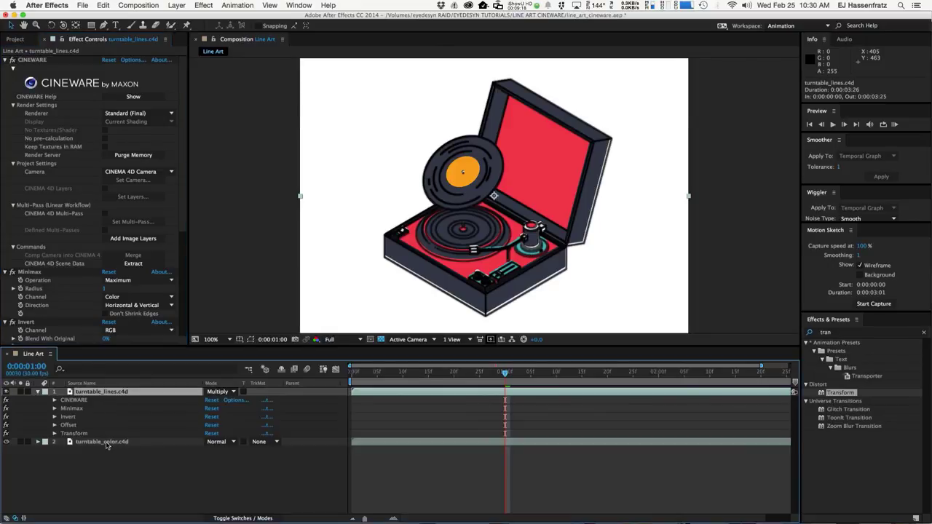
left_click(106, 443)
key("e")
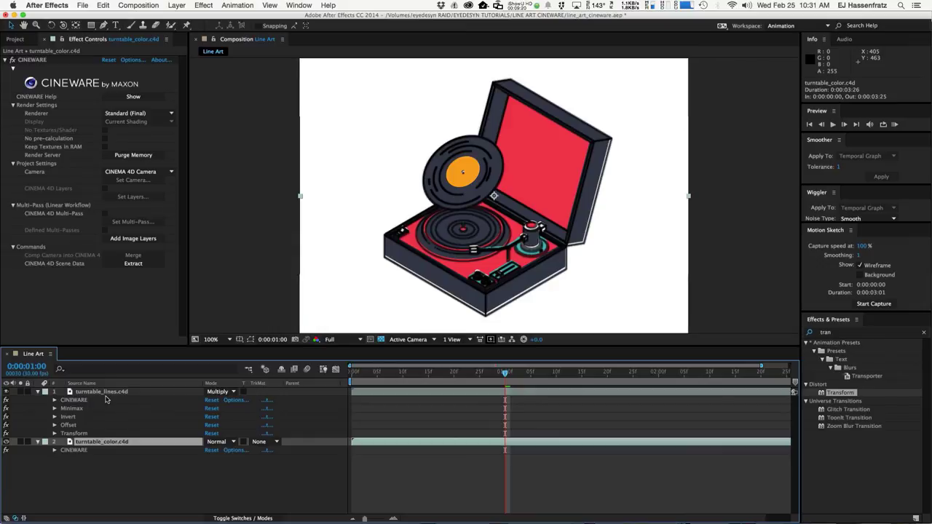
left_click(18, 42)
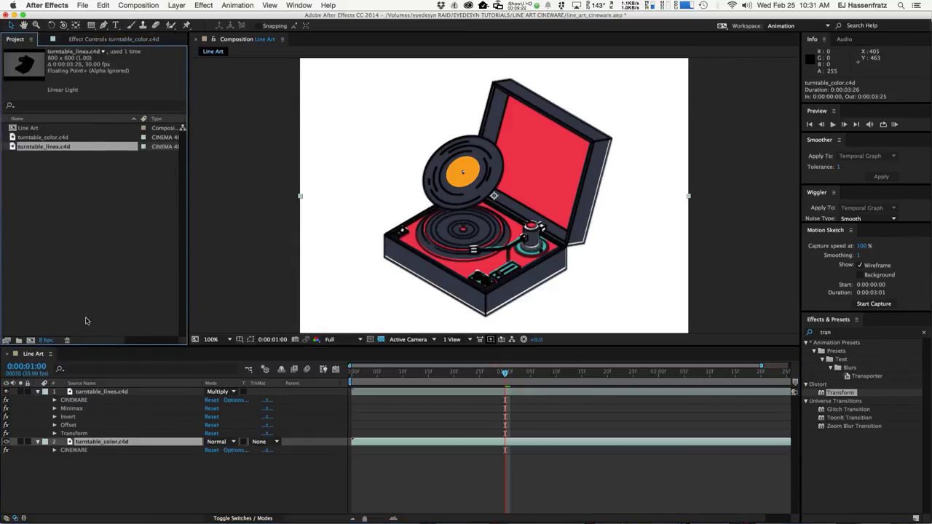
left_click(97, 393)
left_click(104, 441)
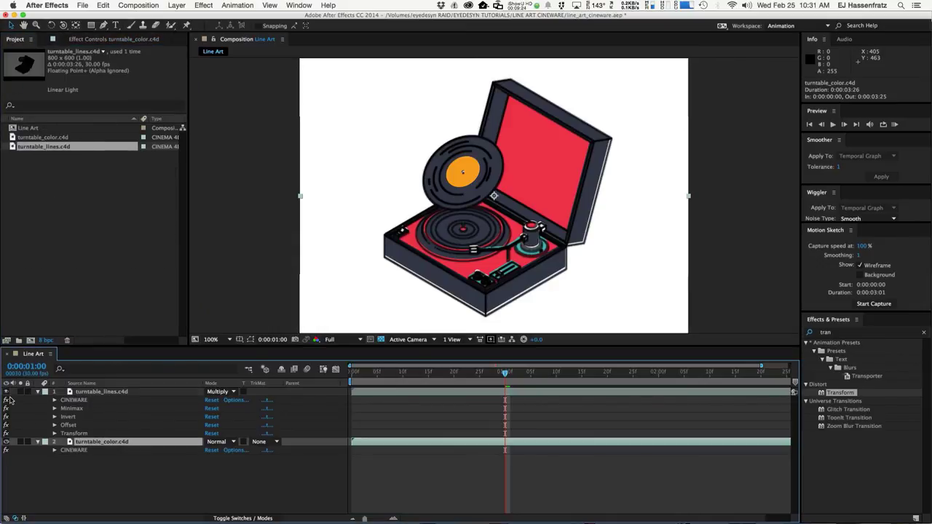